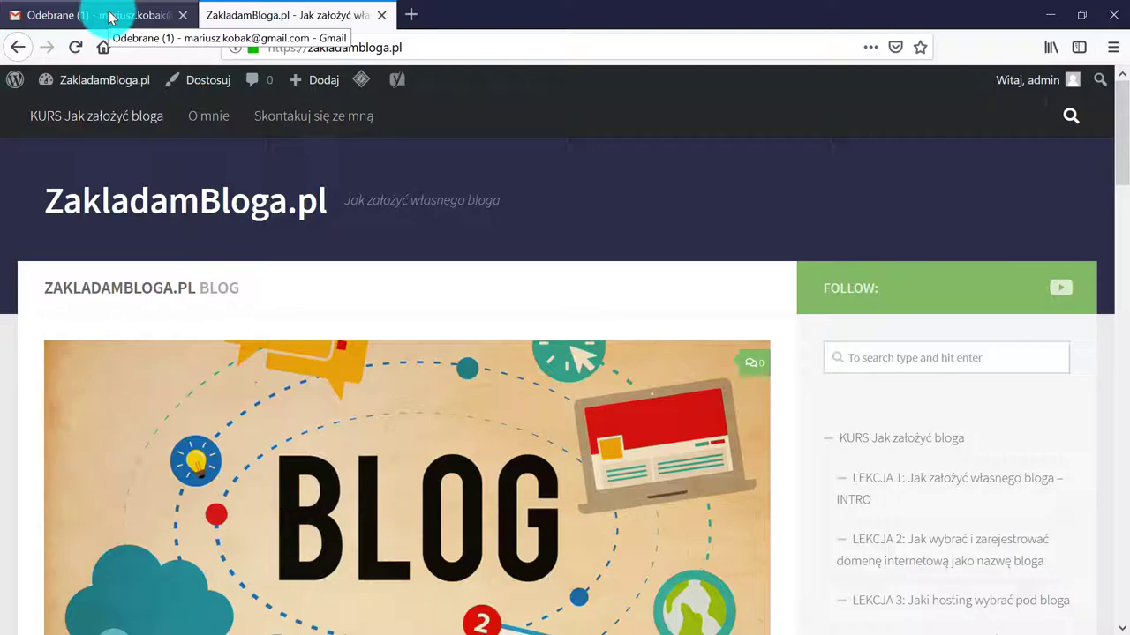
Step: Read the unread MailerLite reply about the account approval in the Gmail inbox
left_click(109, 17)
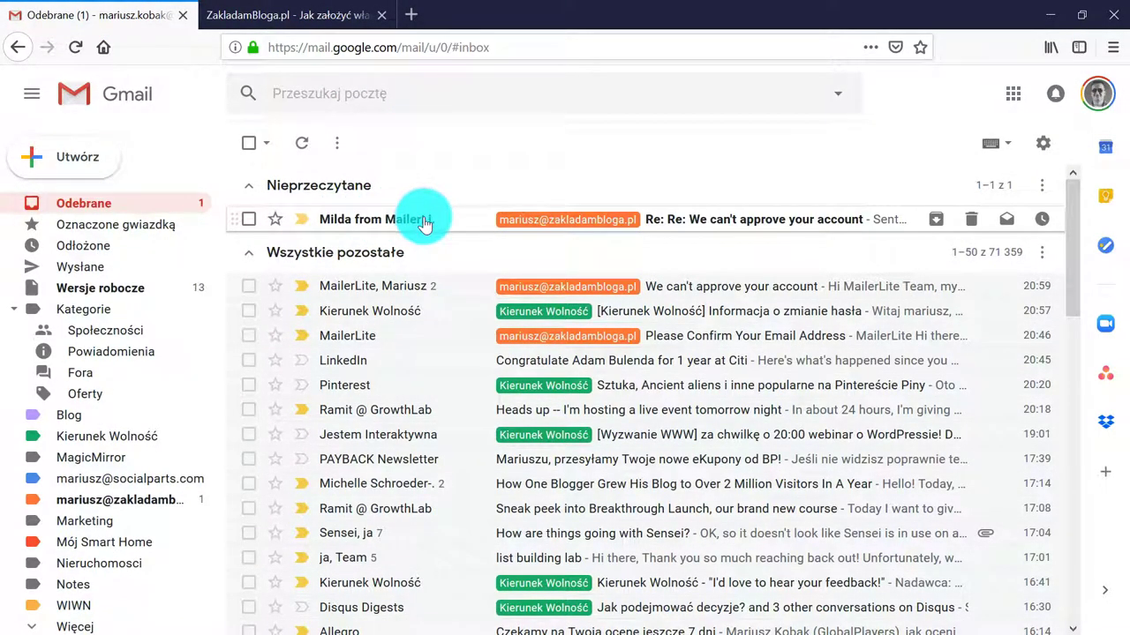
mouse_move(423, 224)
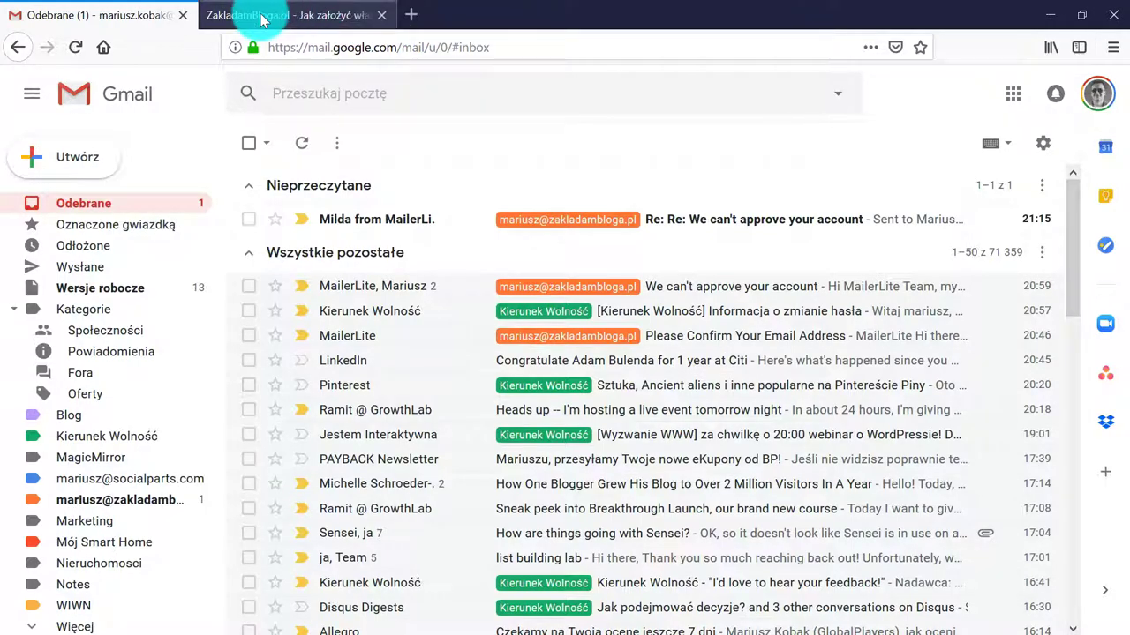
left_click(396, 220)
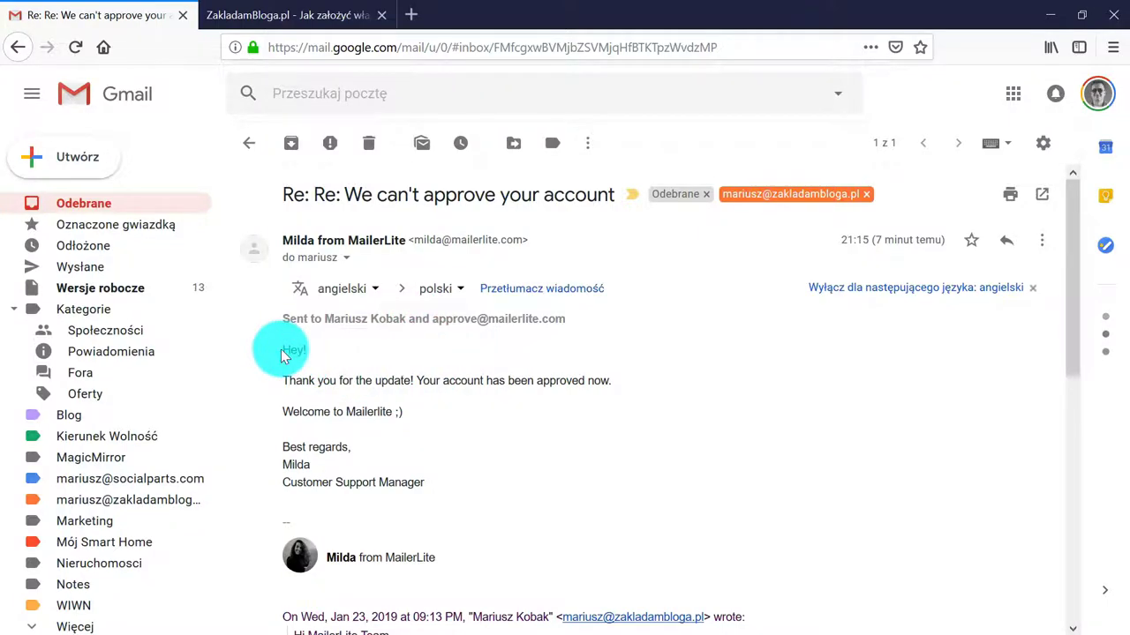
left_click_drag(284, 355, 396, 364)
left_click(434, 403)
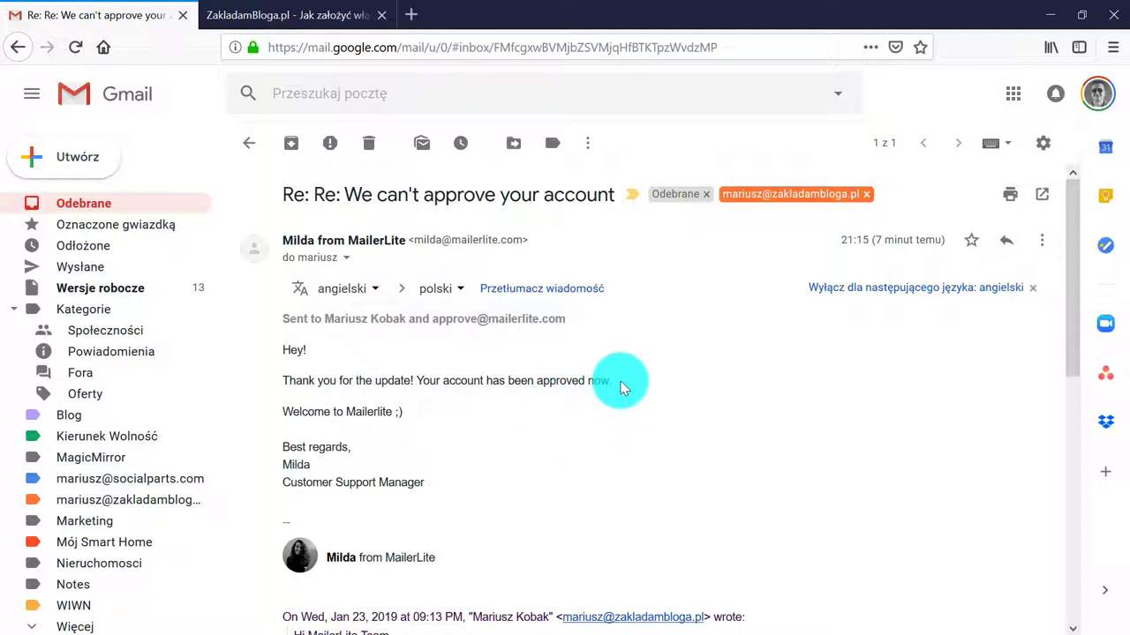
left_click_drag(621, 389, 472, 385)
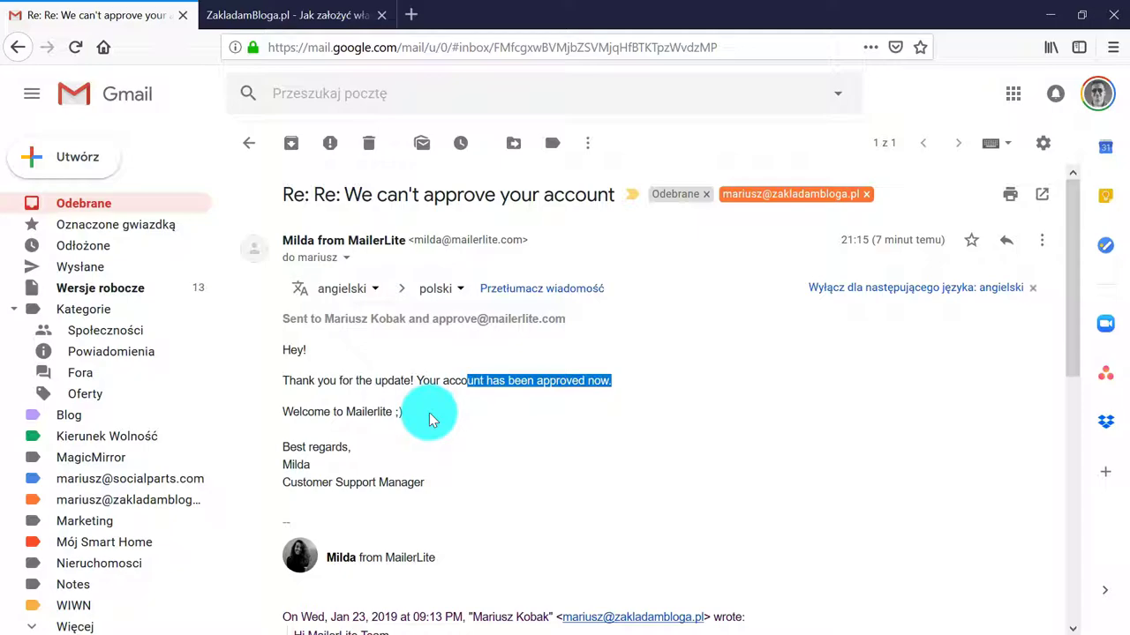
scroll(431, 407, "down", 2)
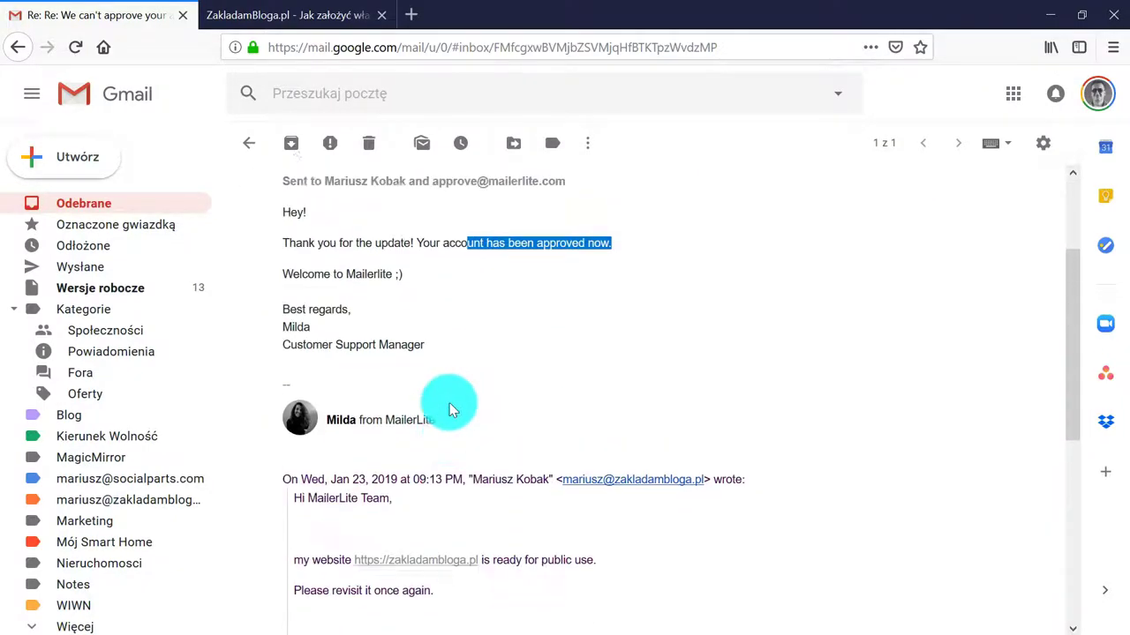
scroll(463, 388, "up", 2)
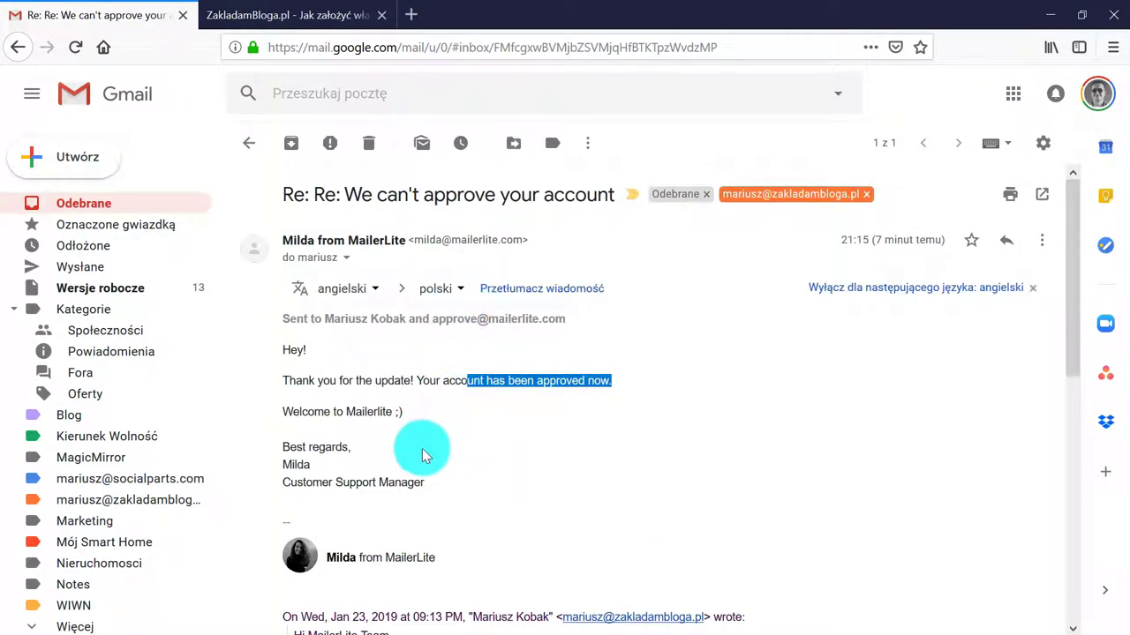
Step: Open mailerlite.com in a new browser tab and go into the MailerLite account via its login
left_click(412, 15)
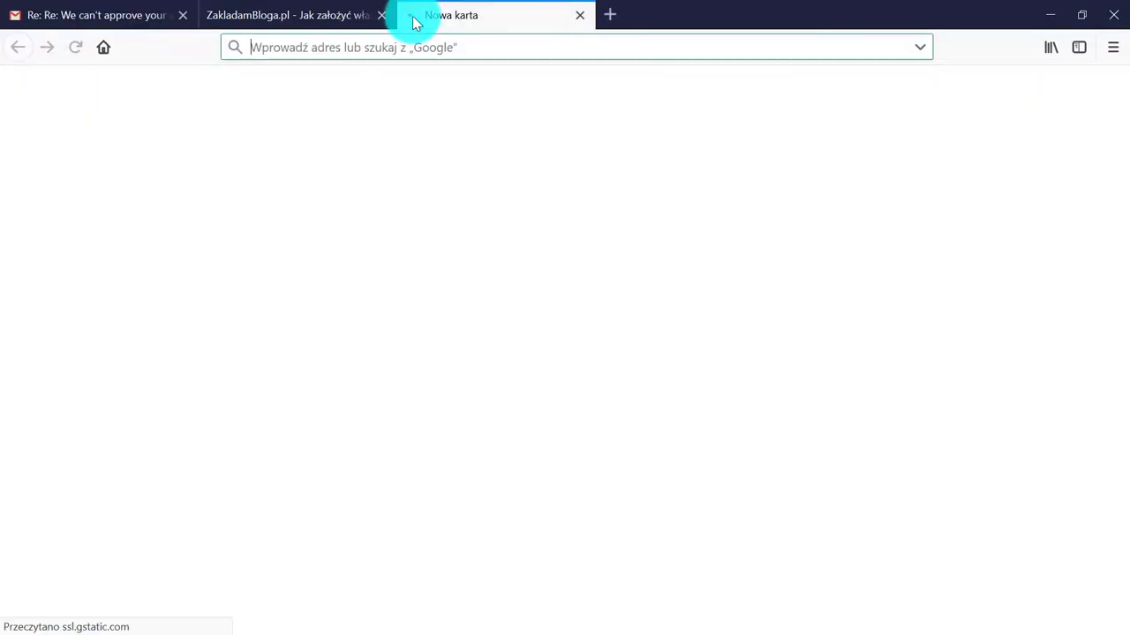
type("mailerlite.com")
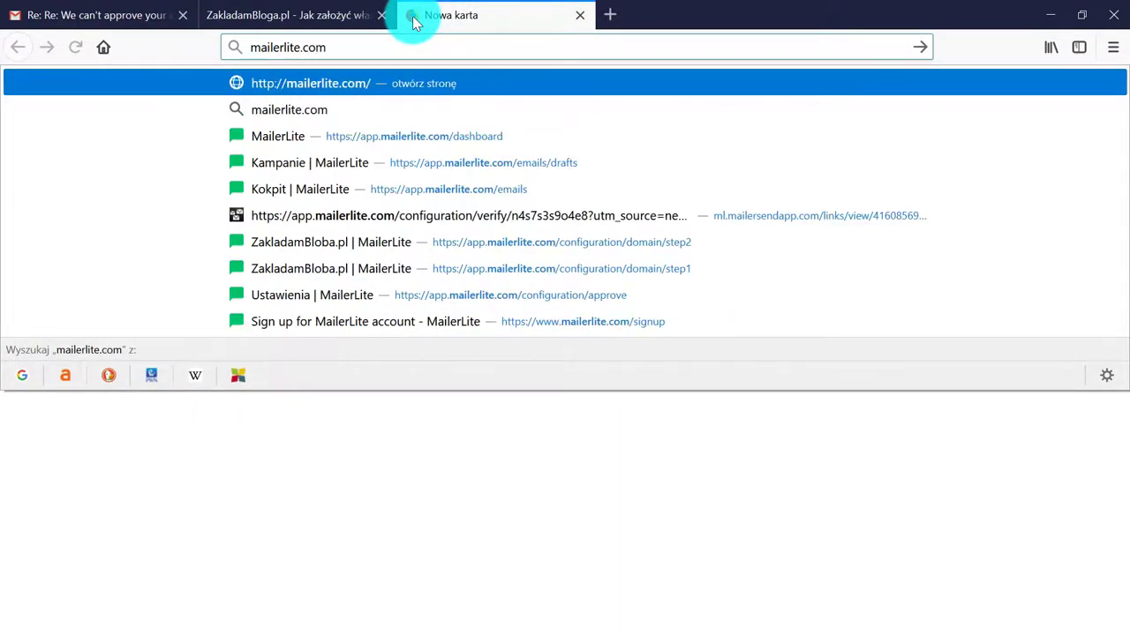
key("Return")
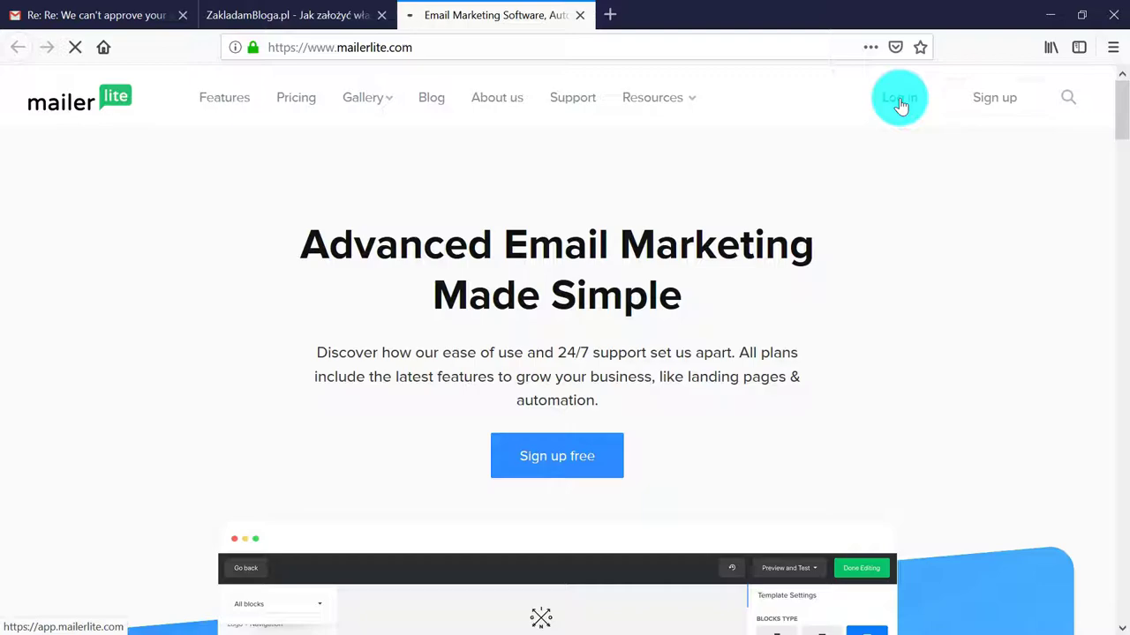
left_click(900, 104)
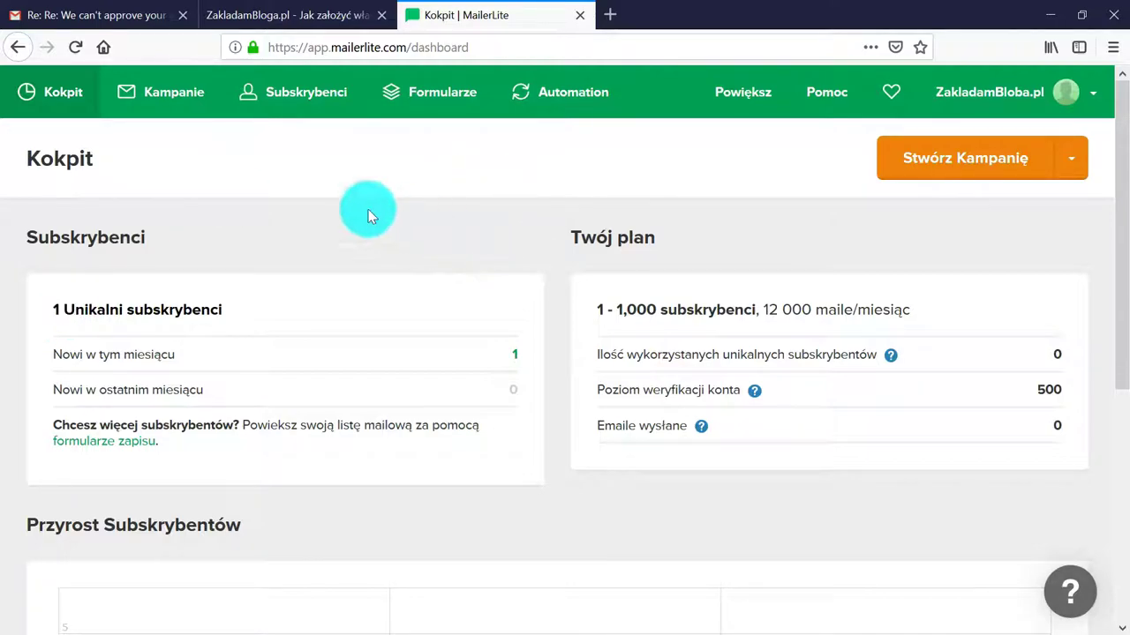
Step: Examine the dashboard's sections on subscribers, the current plan, subscriber growth, automation and forms
left_click_drag(26, 238, 202, 244)
scroll(287, 254, "down", 1)
scroll(286, 254, "down", 2)
scroll(373, 174, "up", 3)
left_click_drag(569, 238, 694, 237)
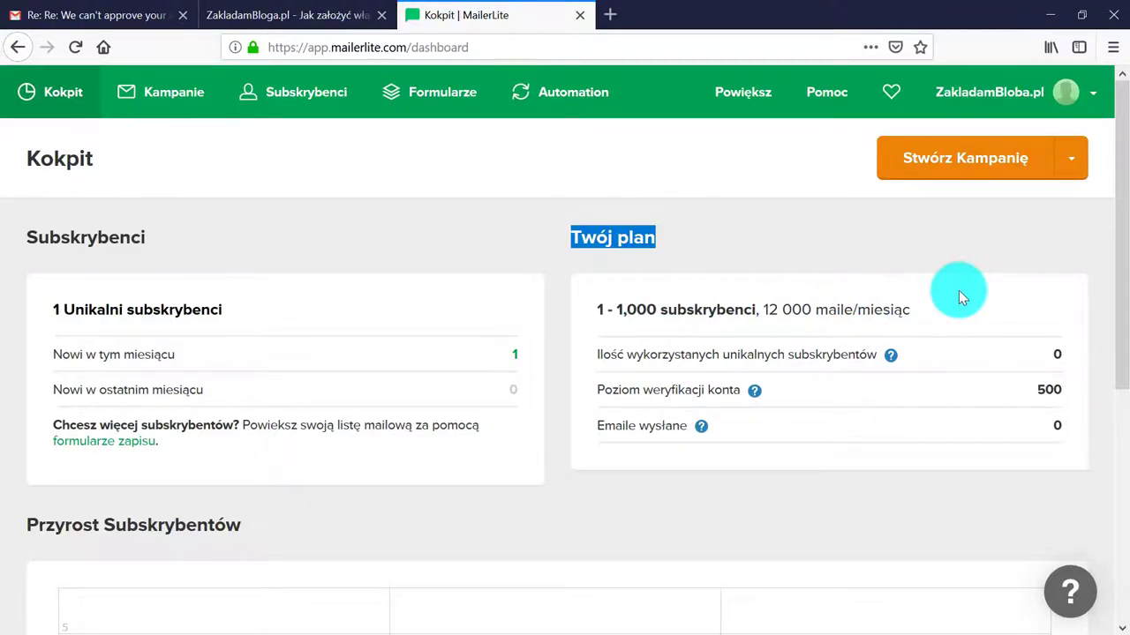
scroll(962, 291, "down", 1)
scroll(966, 287, "down", 4)
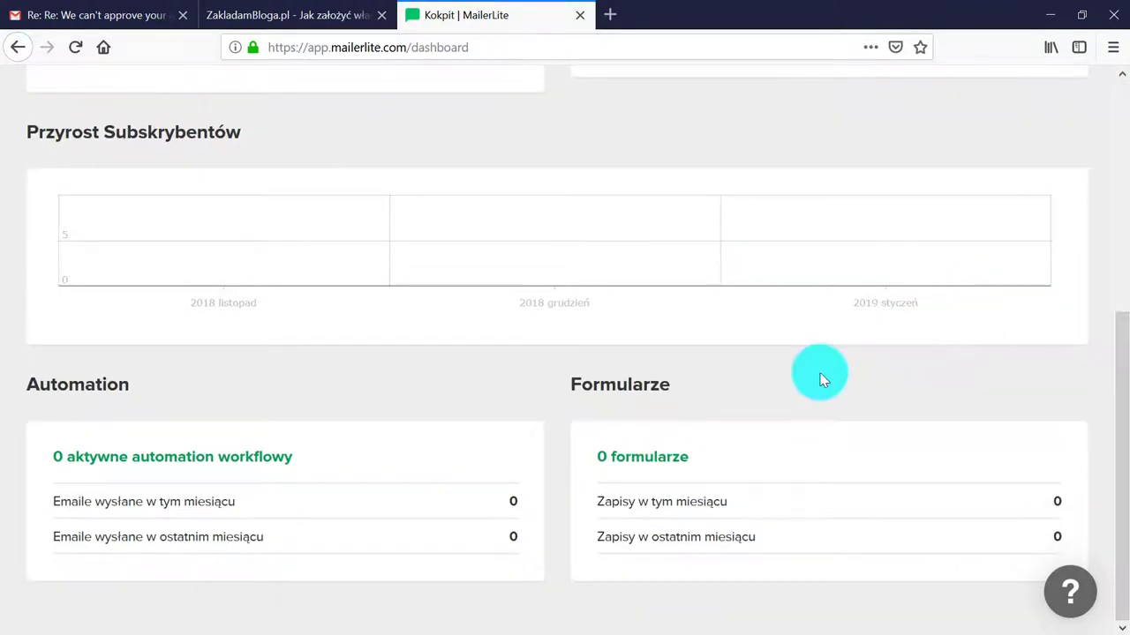
scroll(815, 373, "up", 5)
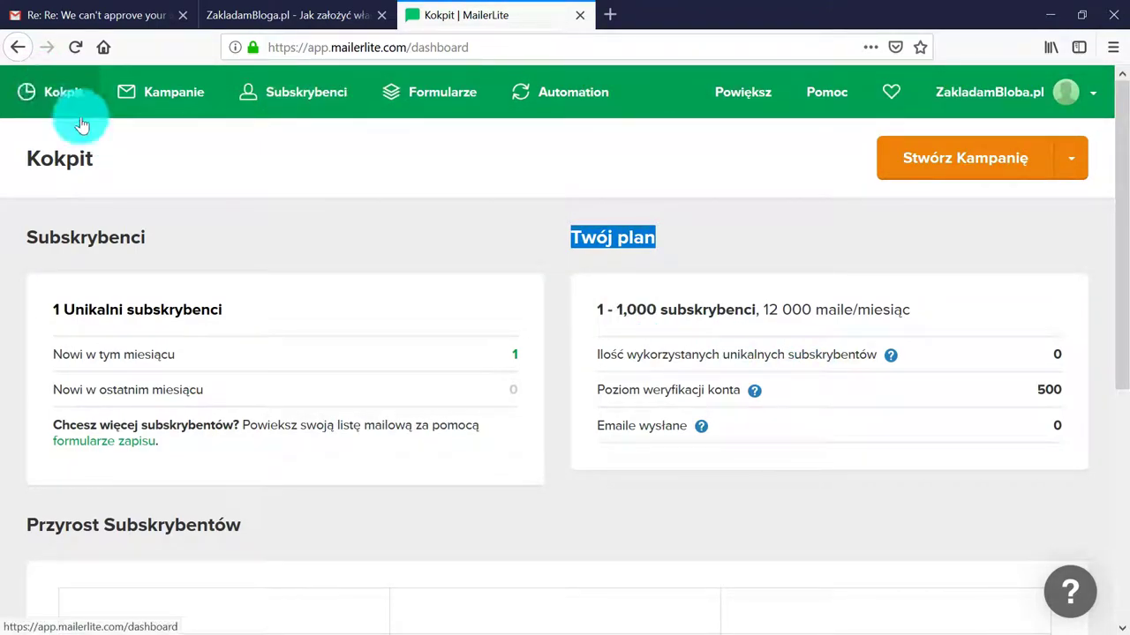
scroll(492, 313, "down", 4)
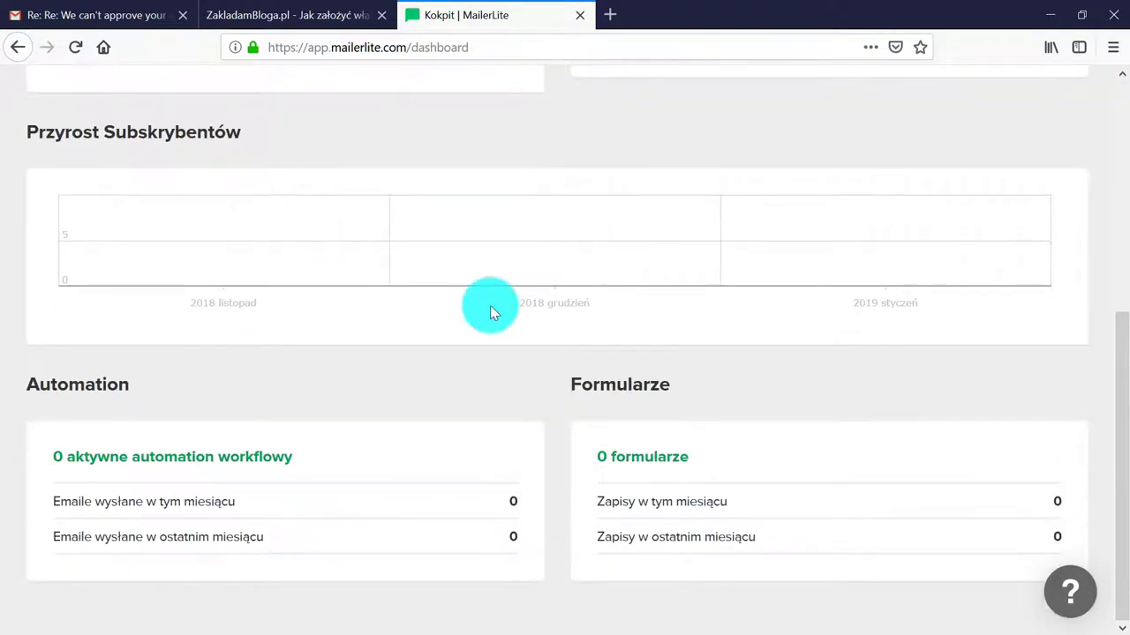
scroll(511, 334, "up", 5)
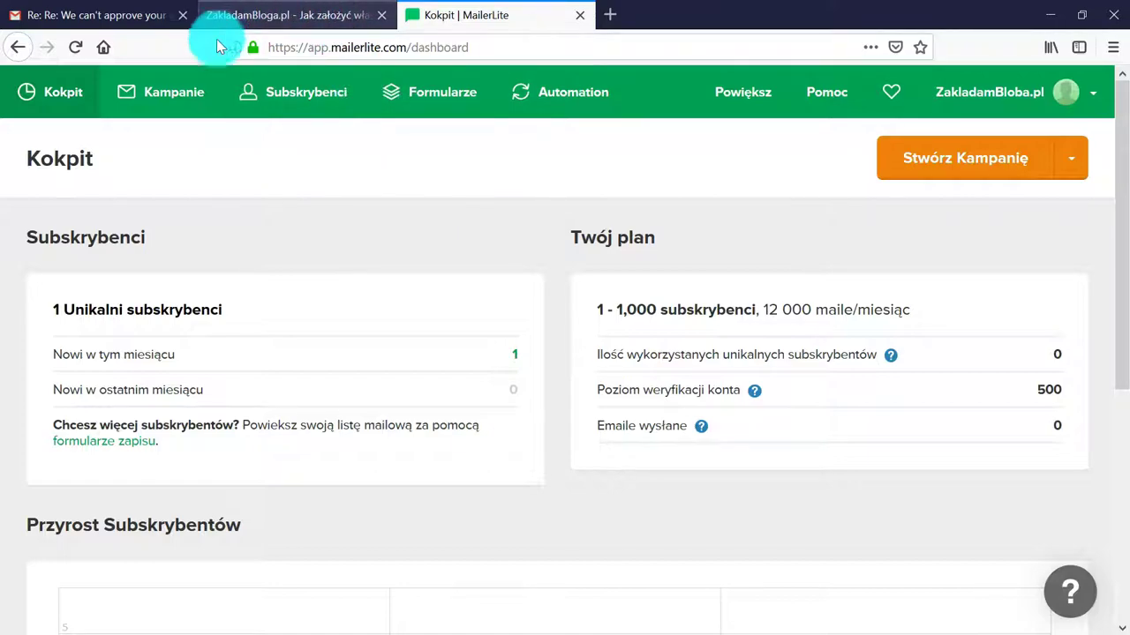
Step: Look over the setup page for a first email campaign and the overview of all subscribers
left_click(148, 97)
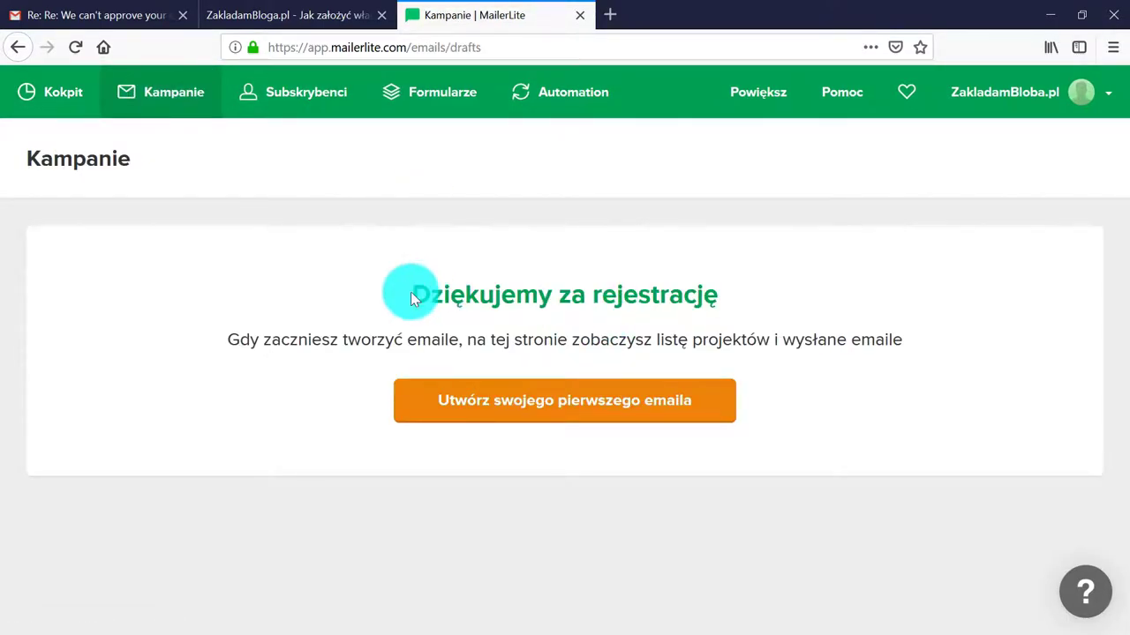
left_click(600, 408)
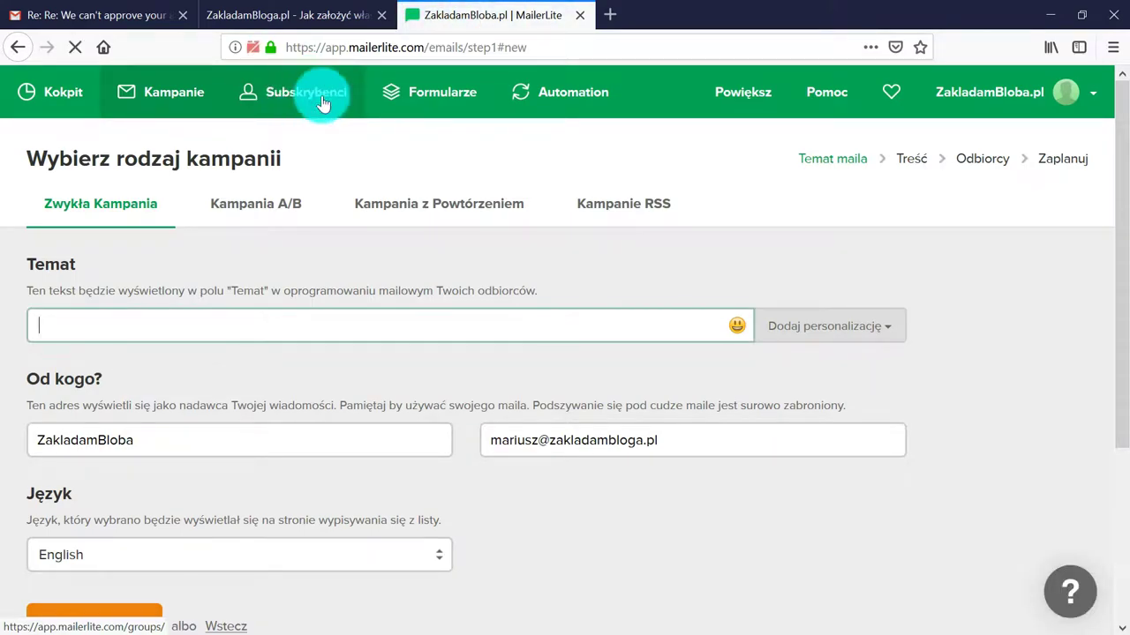
left_click(283, 101)
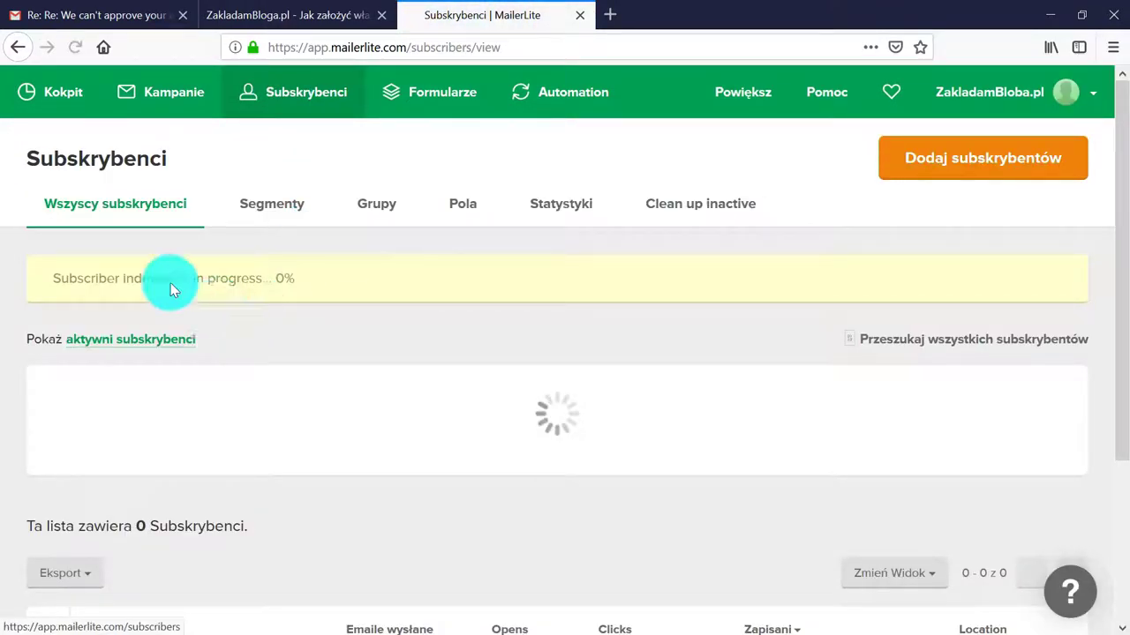
left_click(1008, 159)
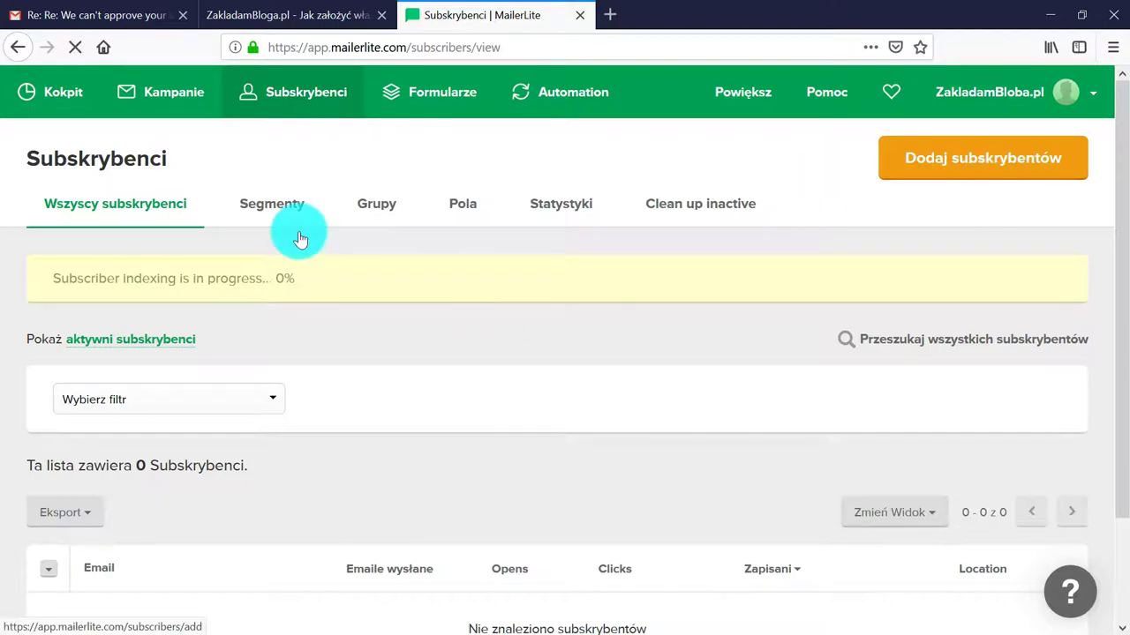
scroll(519, 362, "down", 3)
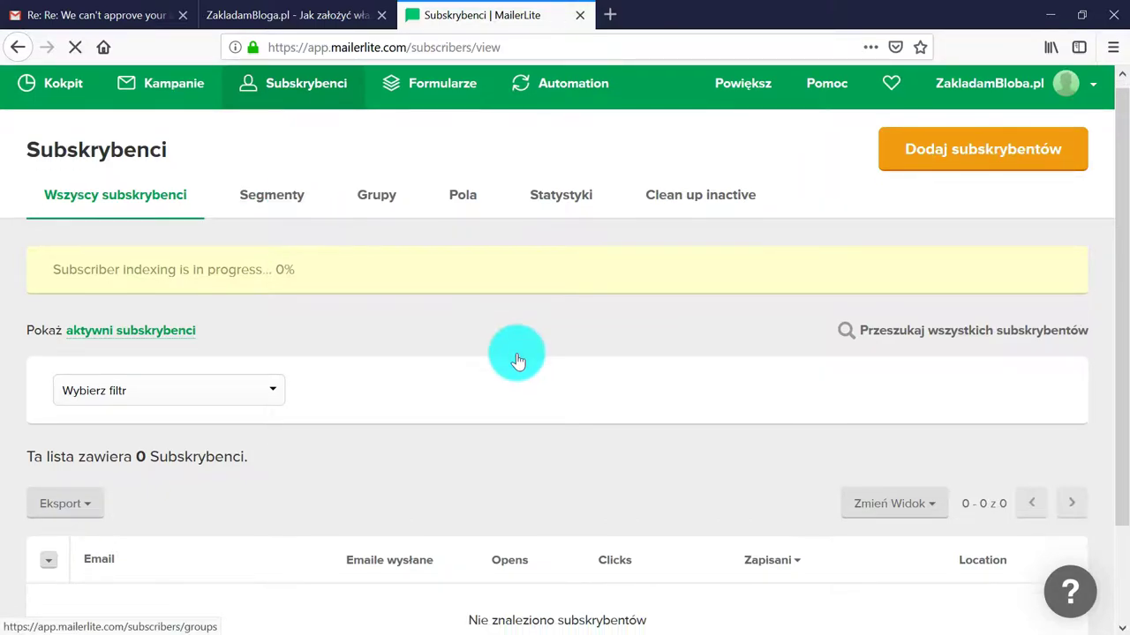
scroll(522, 374, "up", 3)
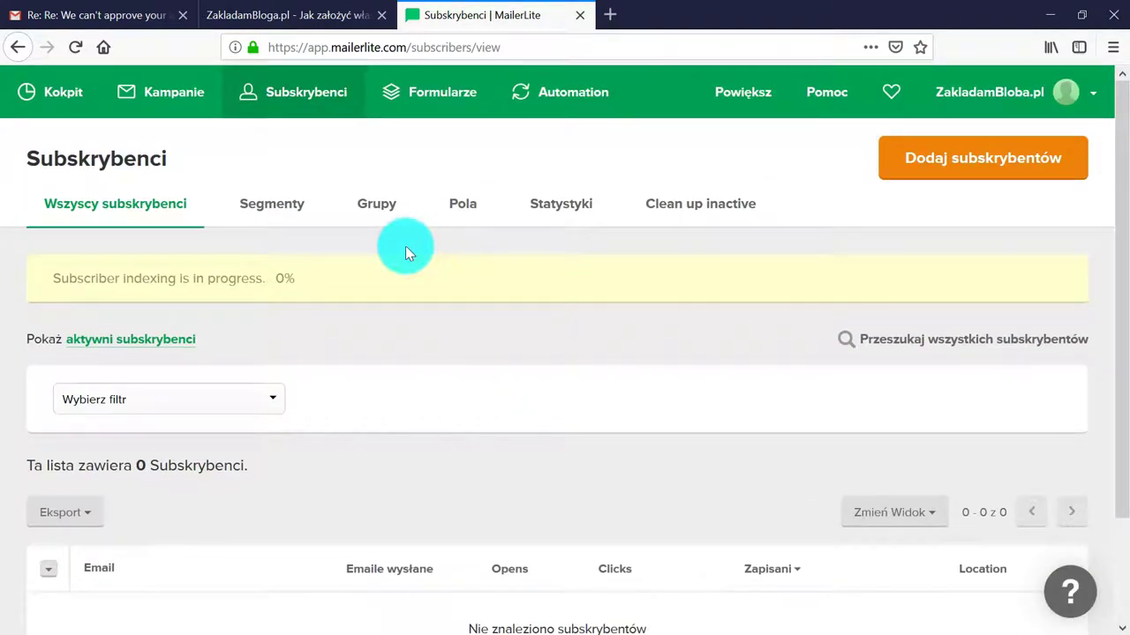
left_click_drag(30, 151, 157, 159)
left_click(176, 168)
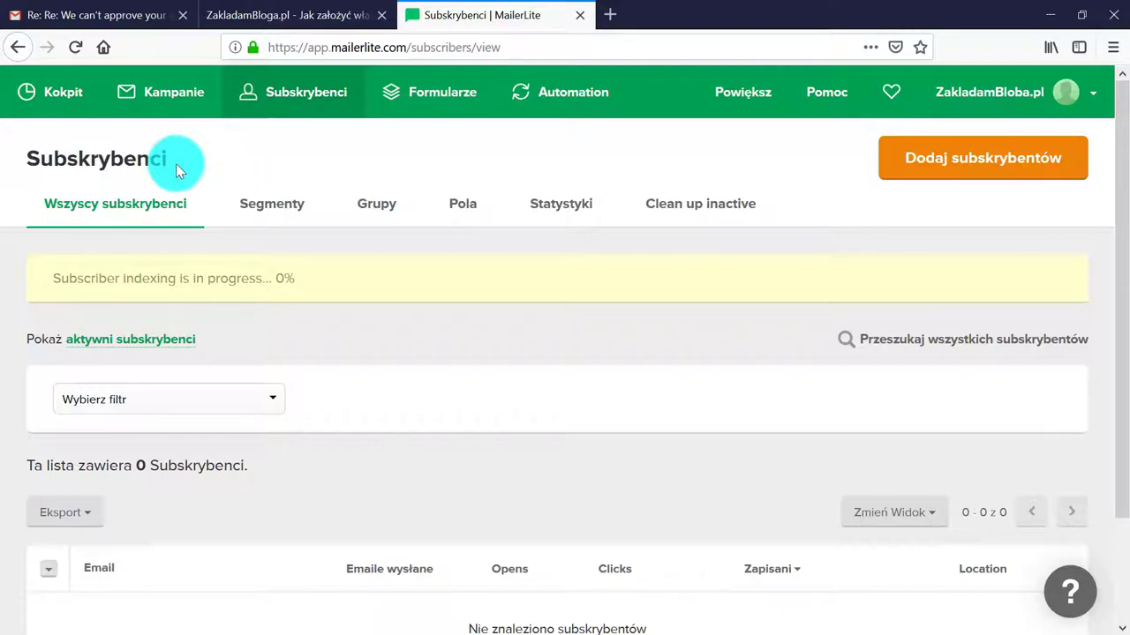
double_click(166, 158)
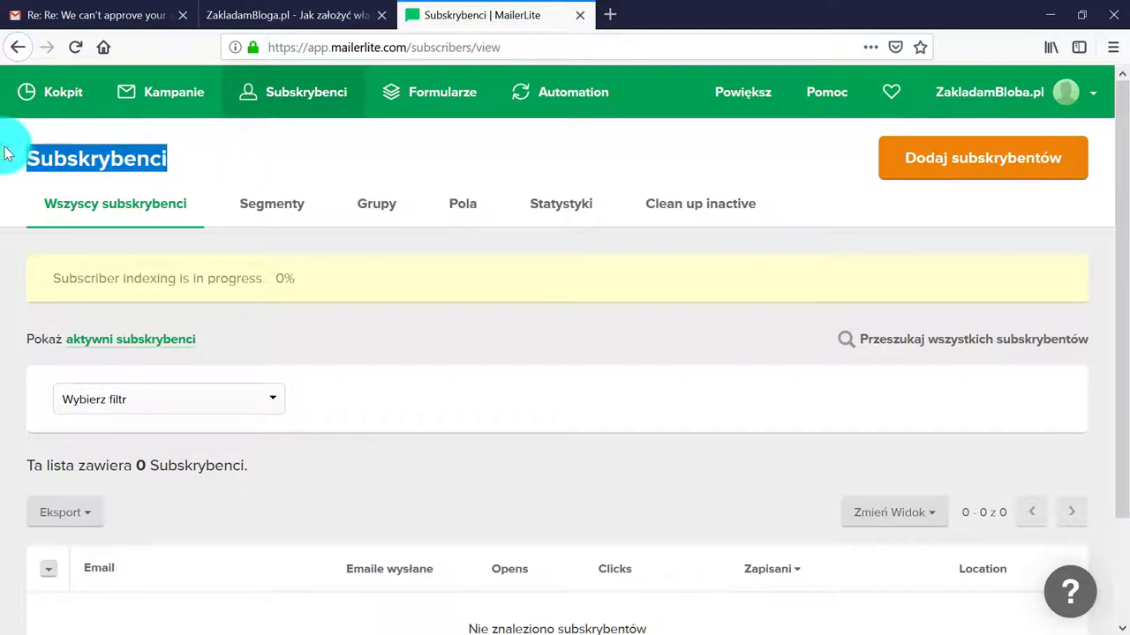
Step: Create a subscriber group named "Czytelnicy strony ZakladamBloga.pl"
left_click(379, 208)
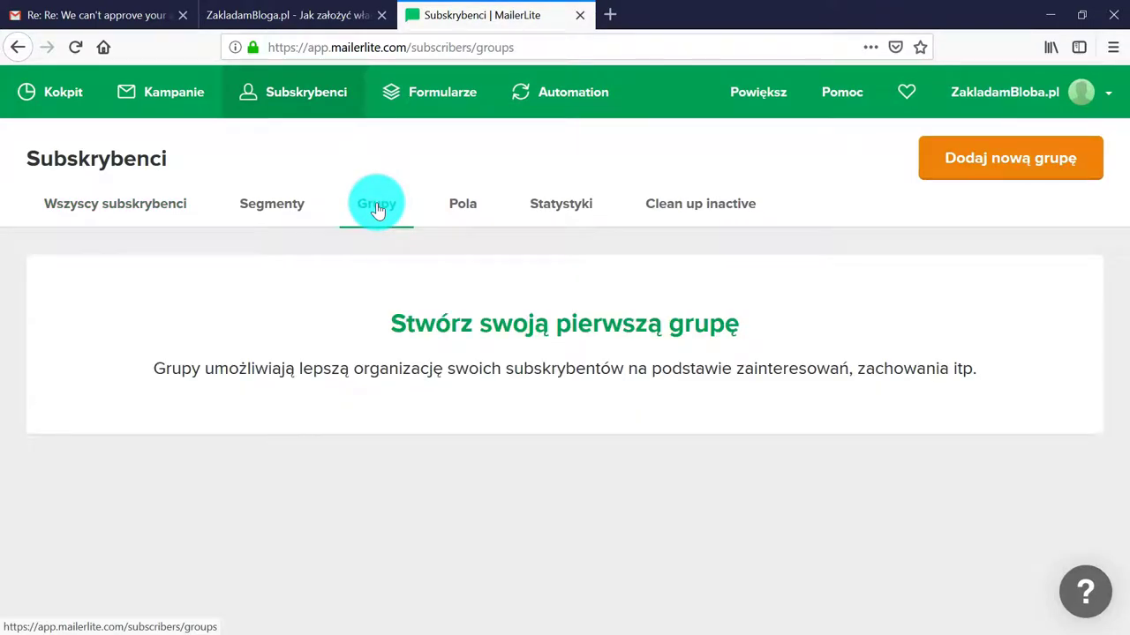
left_click(479, 323)
left_click(467, 195)
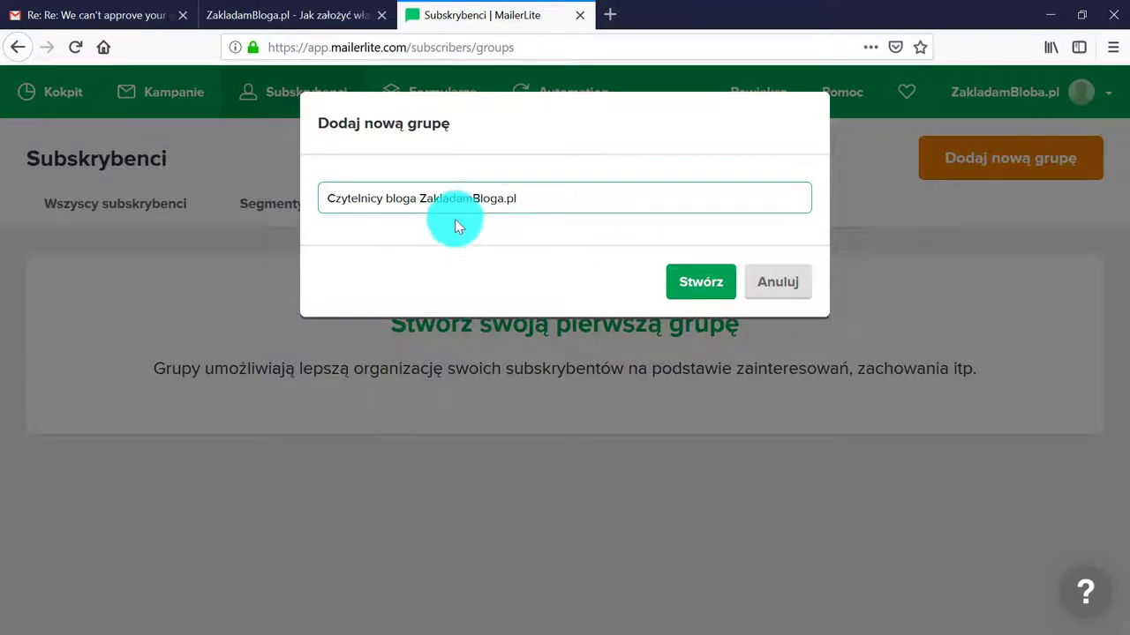
double_click(401, 201)
type("strony")
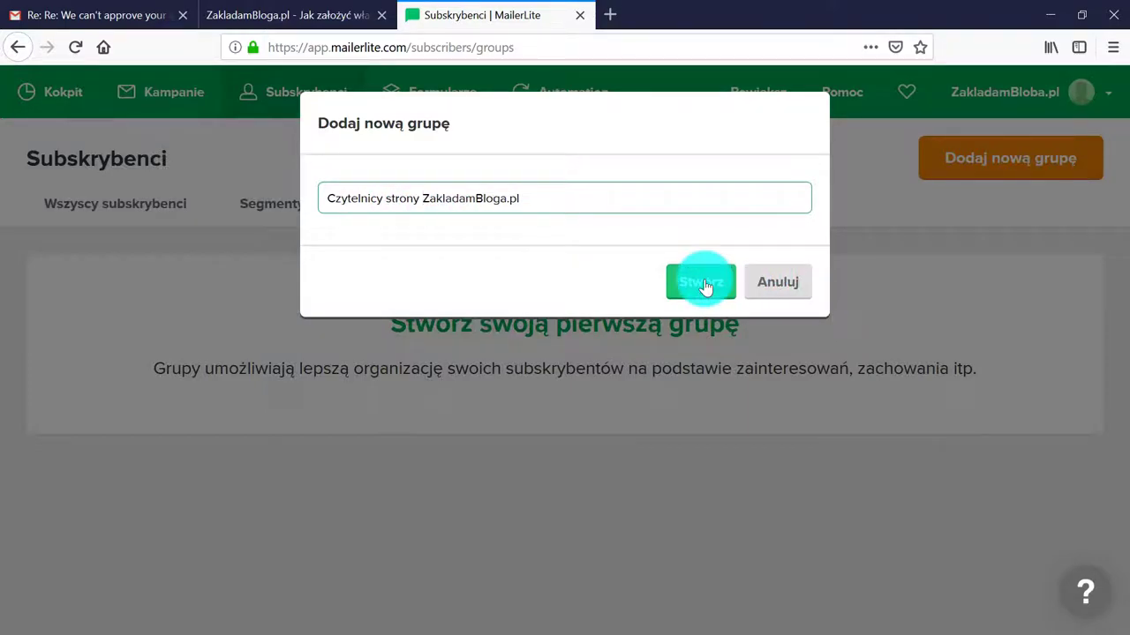
left_click(701, 281)
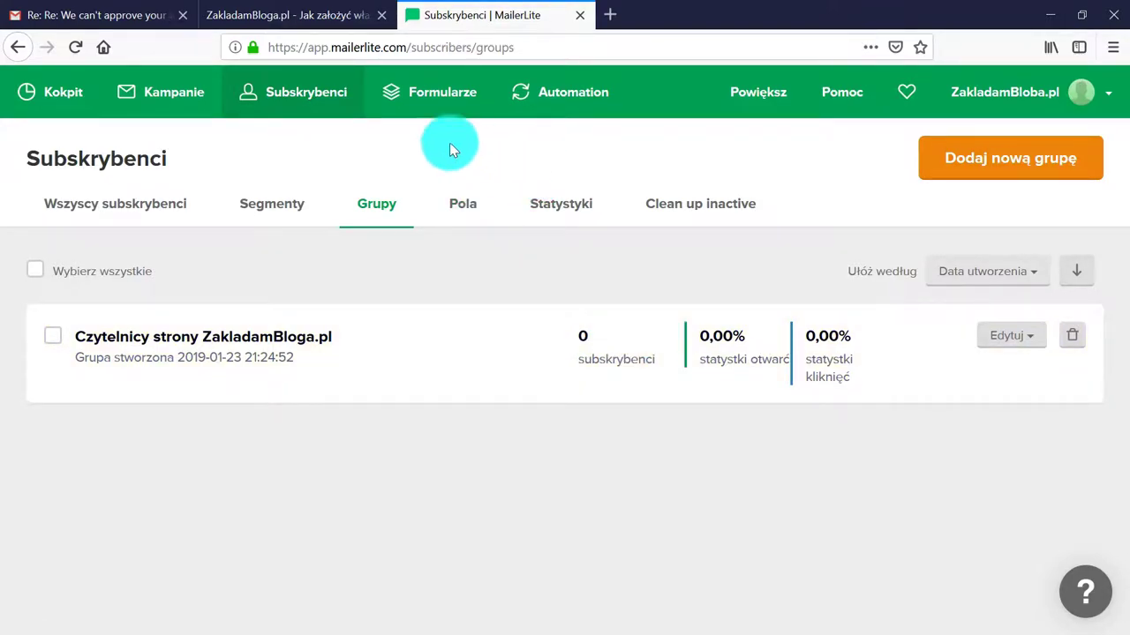
Step: Create an embedded form named "Strona zaślepka" and assign it to the subscriber group "Czytelnicy strony ZakladamBloga.pl"
left_click(435, 99)
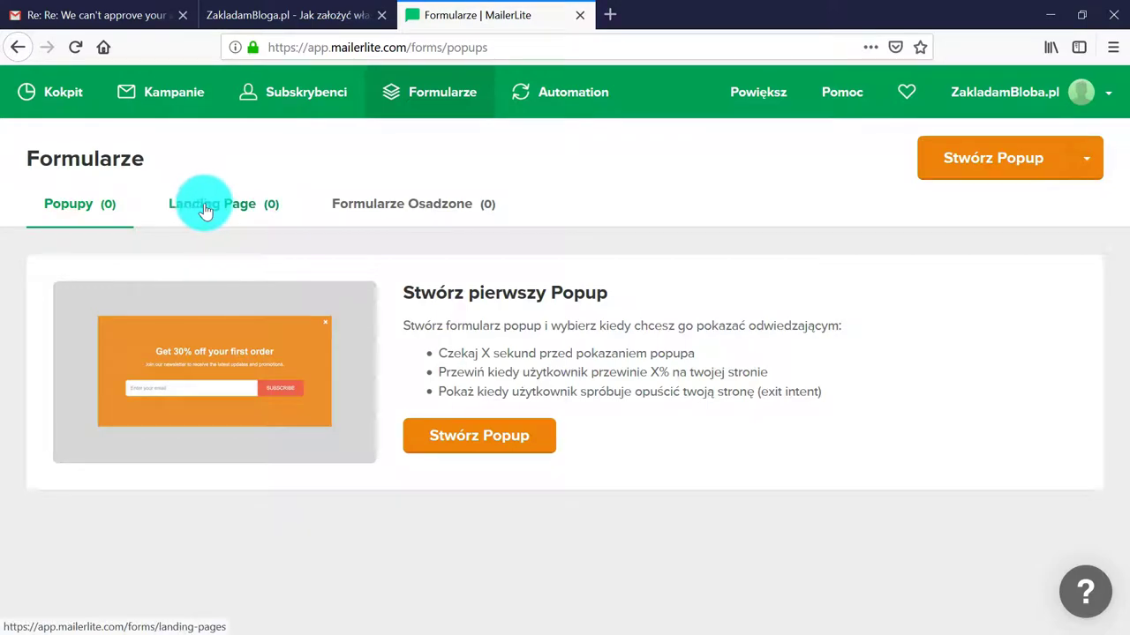
left_click(412, 206)
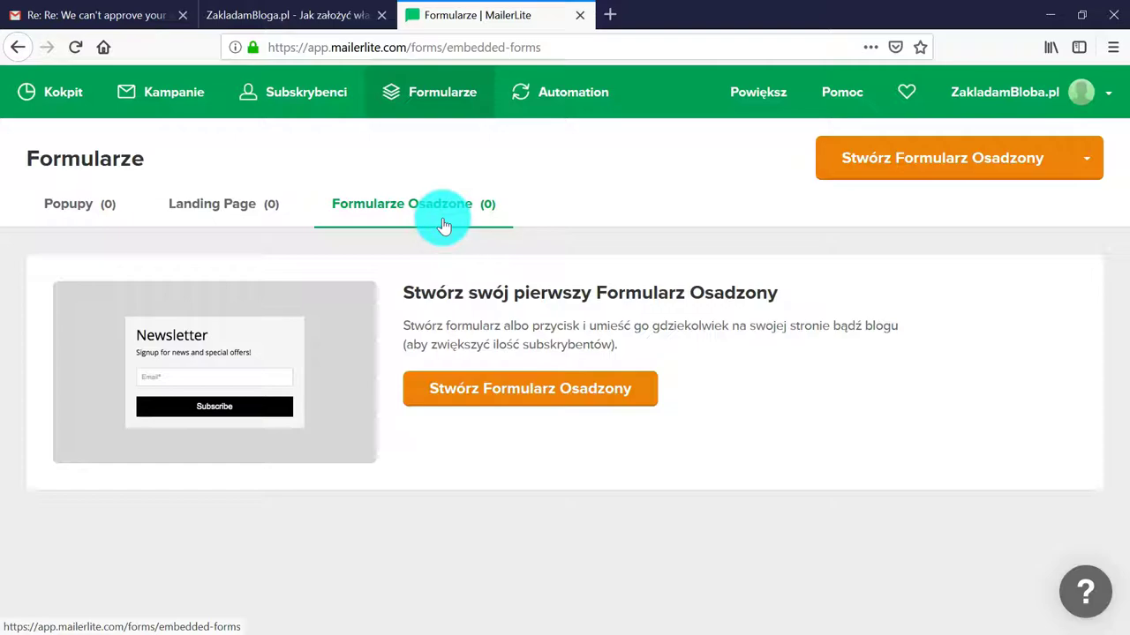
left_click(534, 401)
left_click(112, 306)
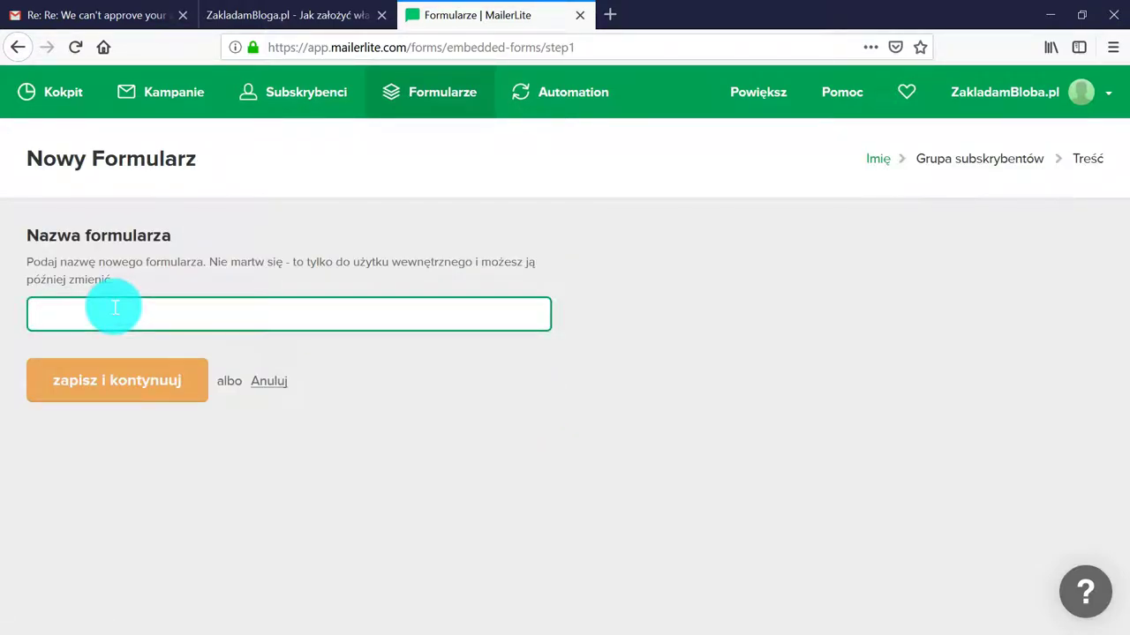
type("Strona zaślepka")
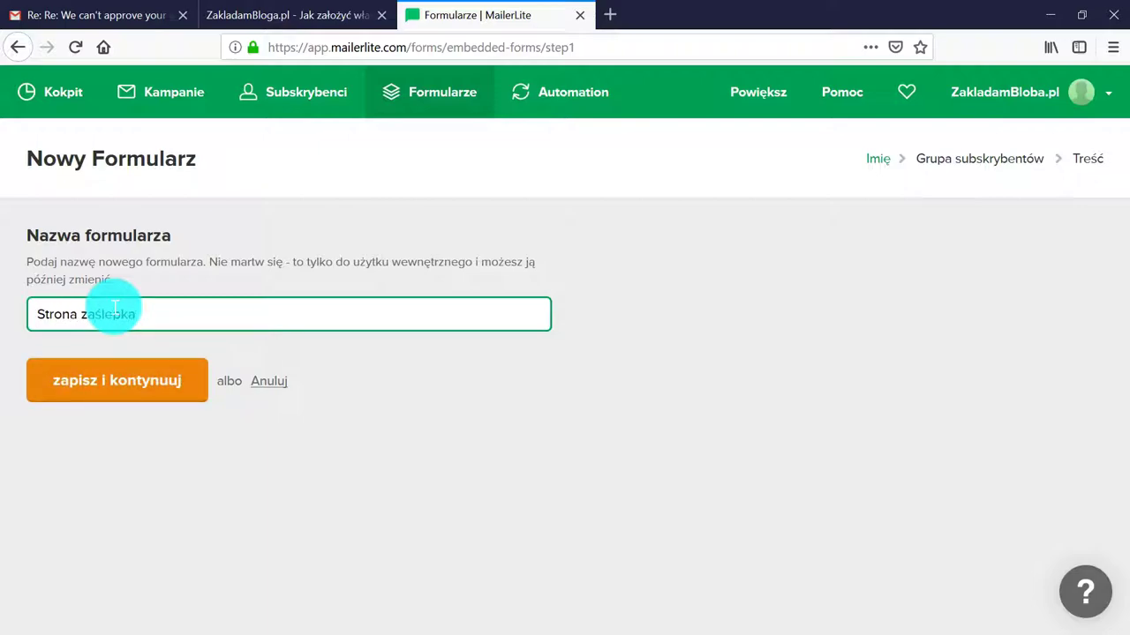
left_click(97, 383)
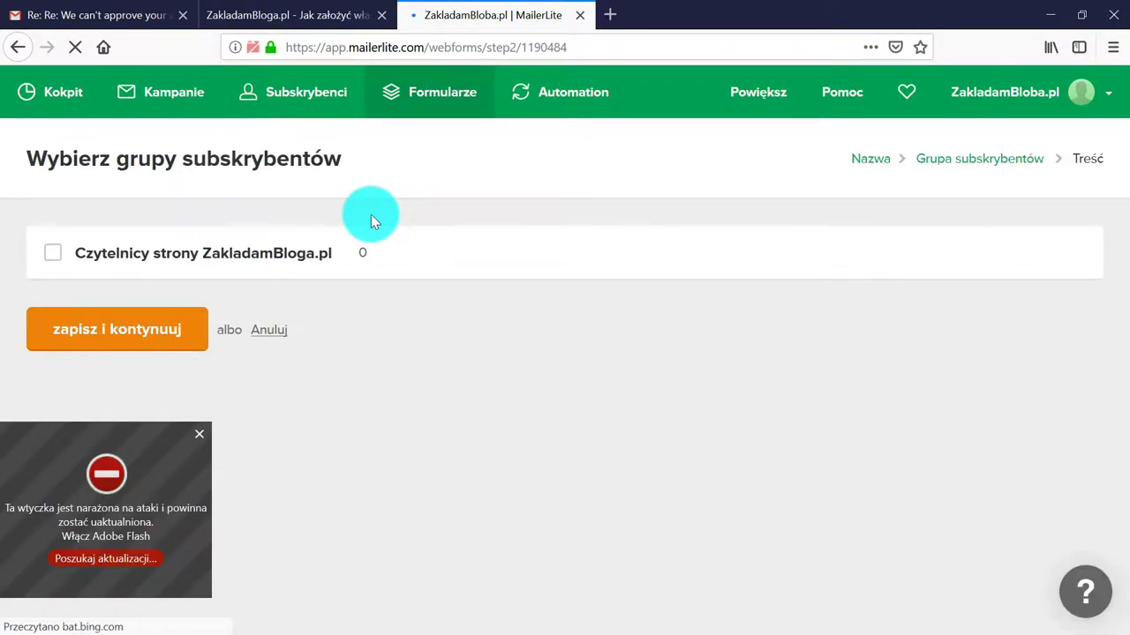
left_click(50, 255)
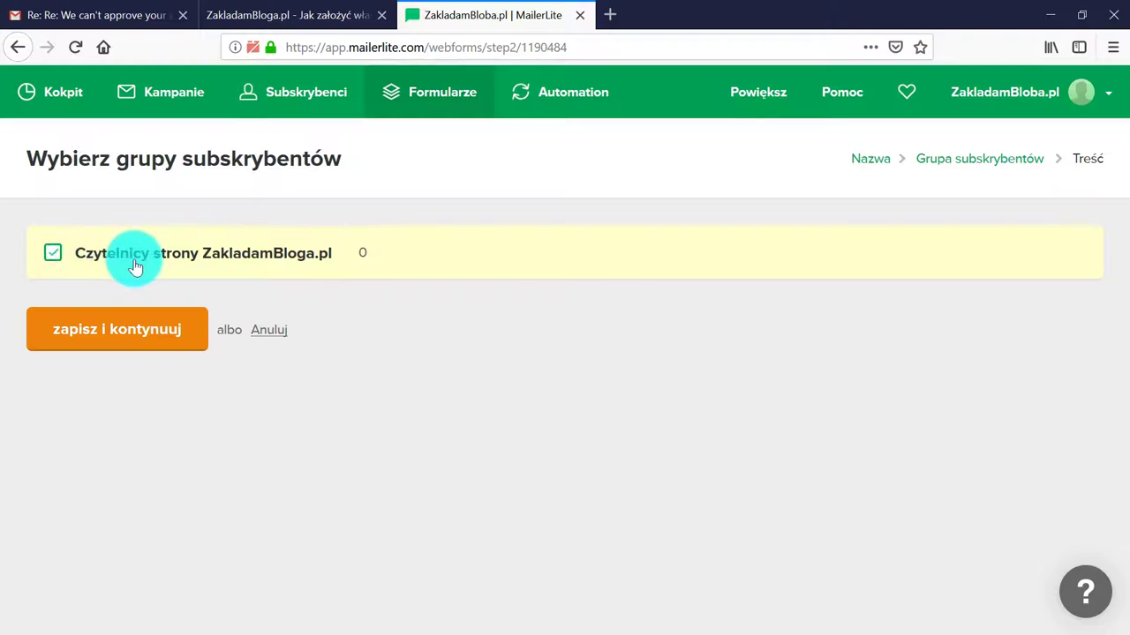
left_click(124, 337)
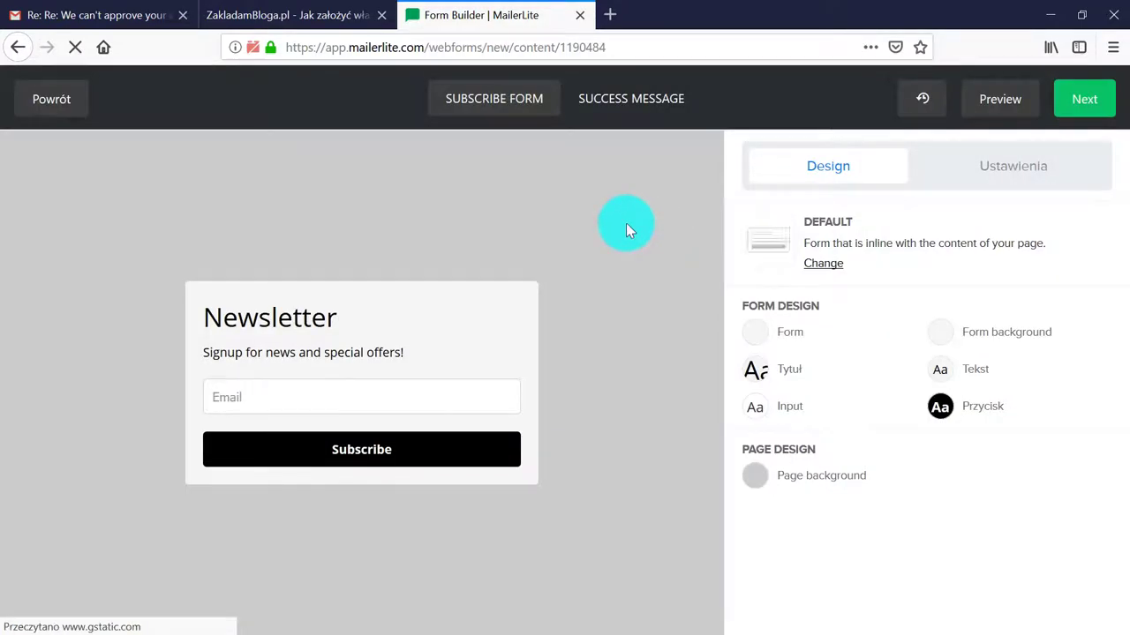
Step: Change the signup form's input field to the Name field and label it "Imię"
left_click(232, 399)
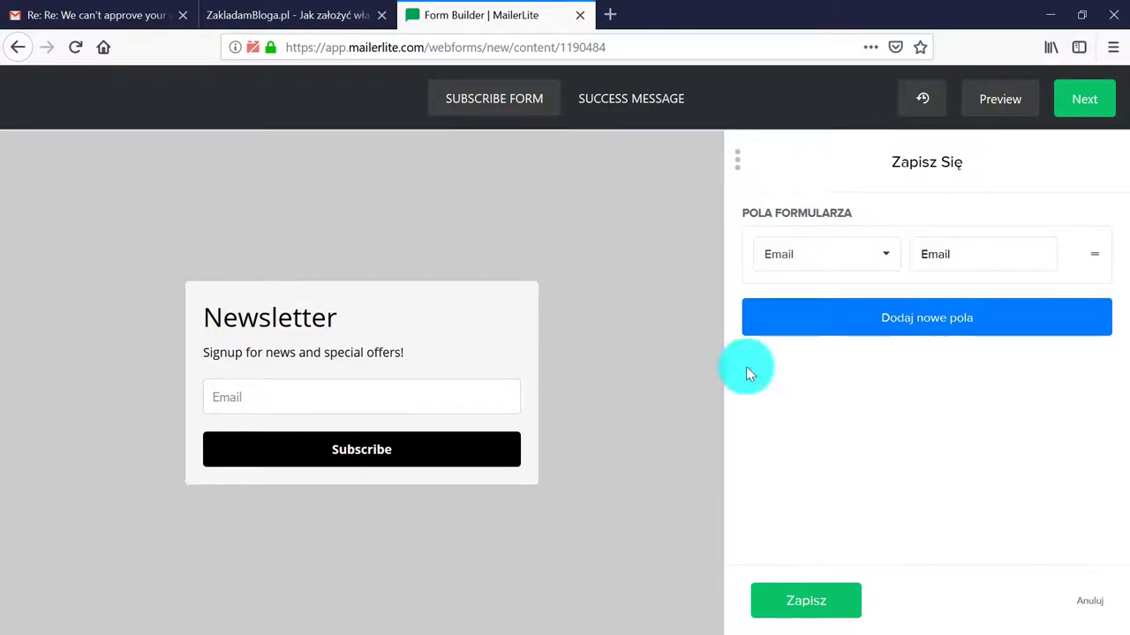
left_click(887, 257)
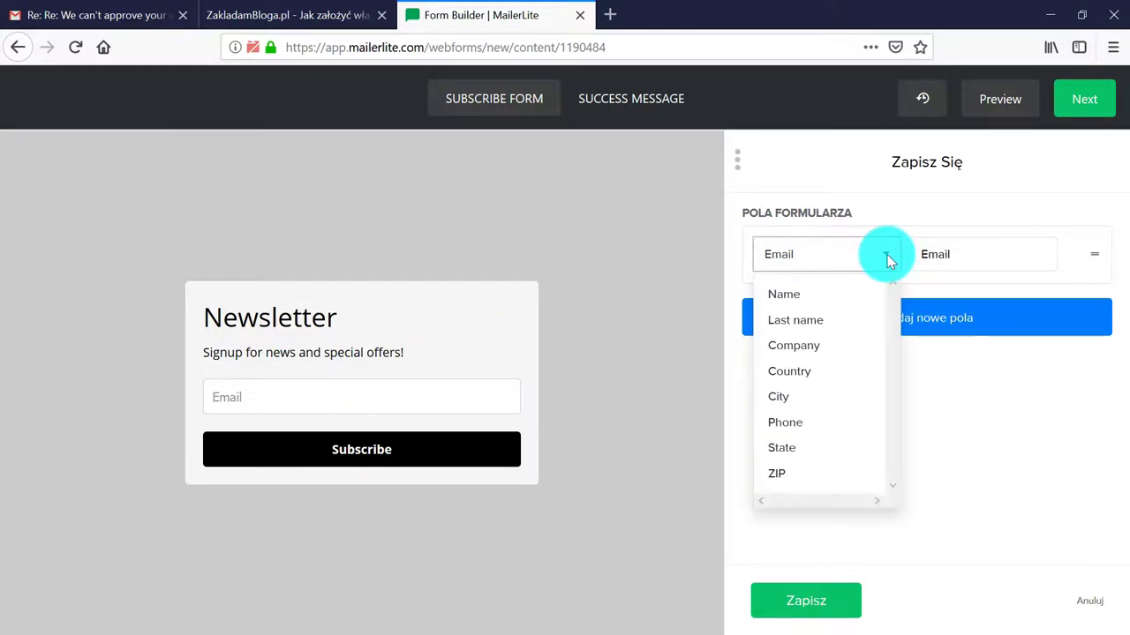
left_click(865, 296)
left_click(979, 258)
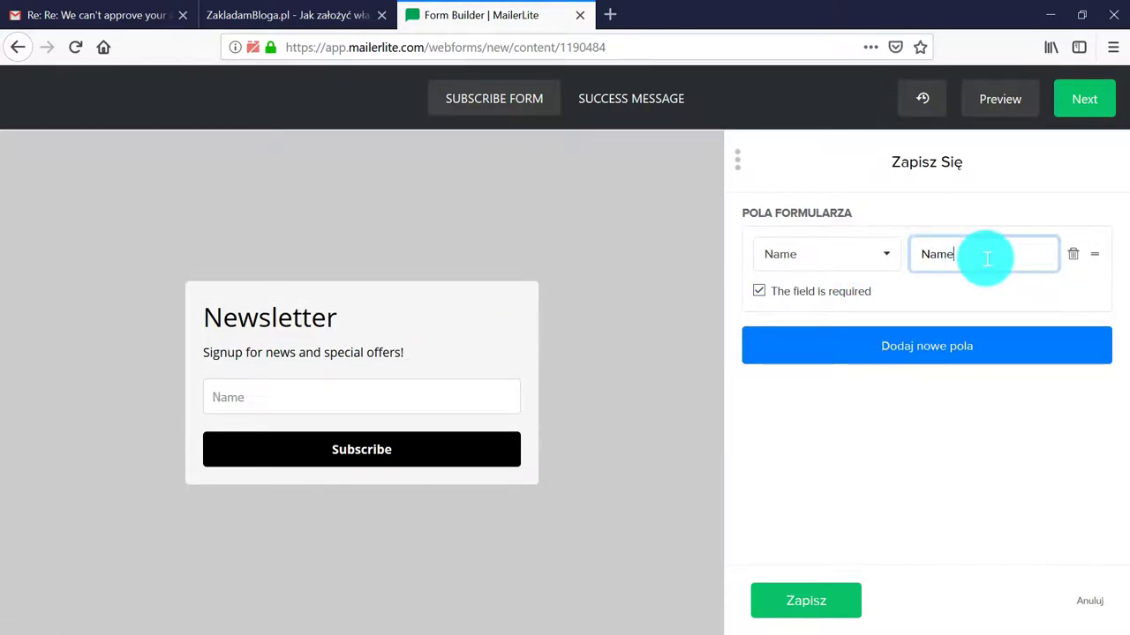
left_click_drag(983, 259, 857, 257)
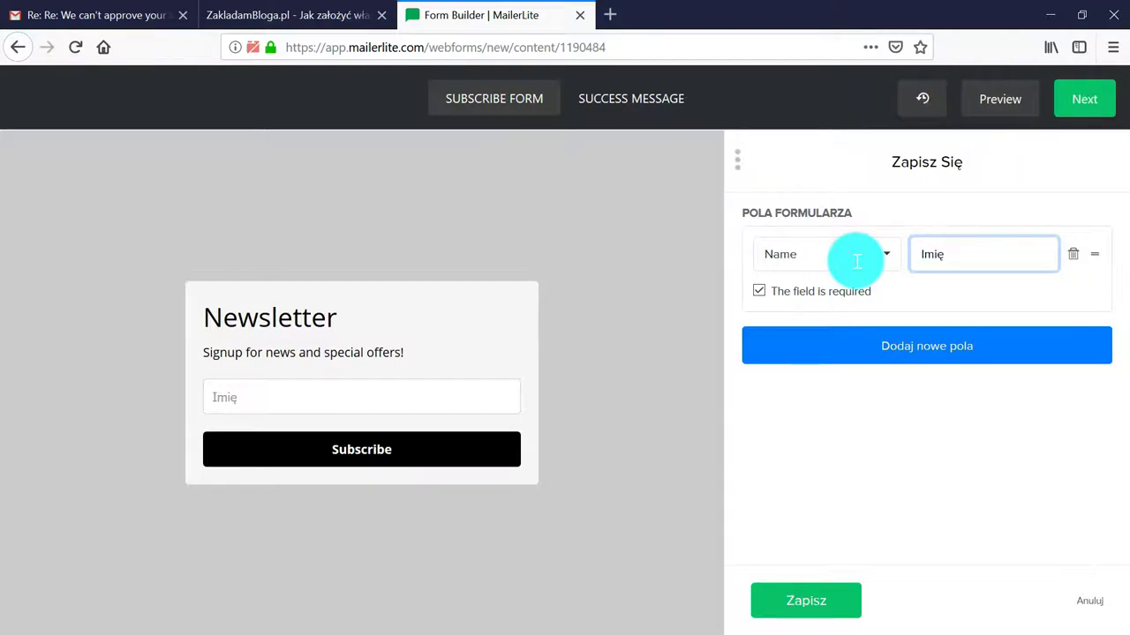
type("Imię")
Step: Add an Email field labelled "Twój najlepszy adres email" below the name field and save the form fields
left_click(940, 347)
left_click(851, 346)
left_click(962, 346)
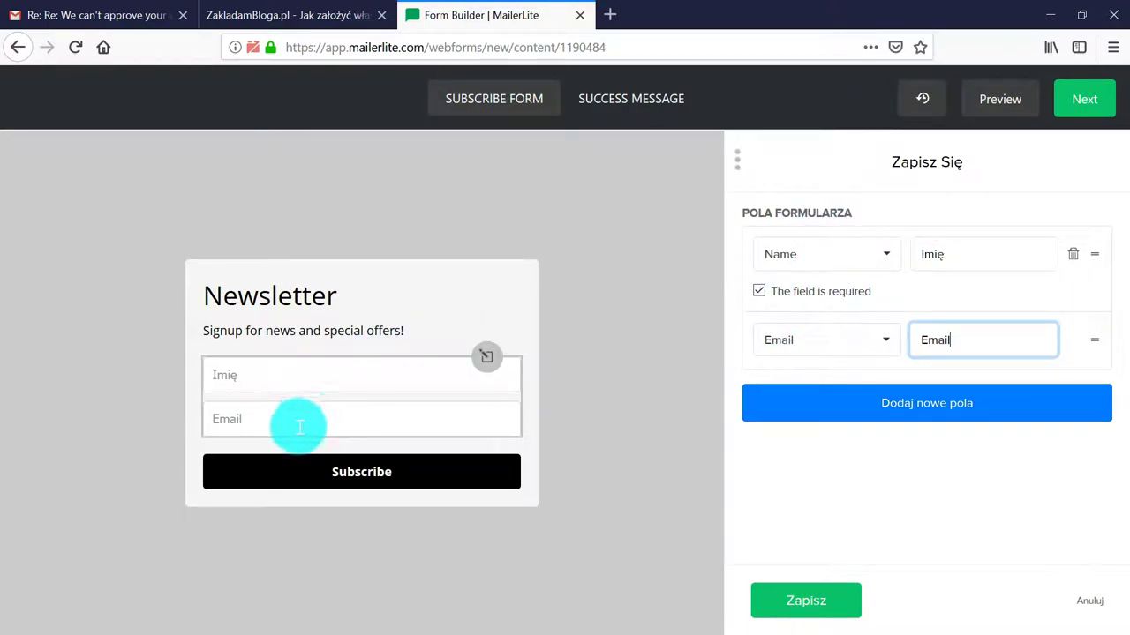
left_click_drag(961, 340, 893, 340)
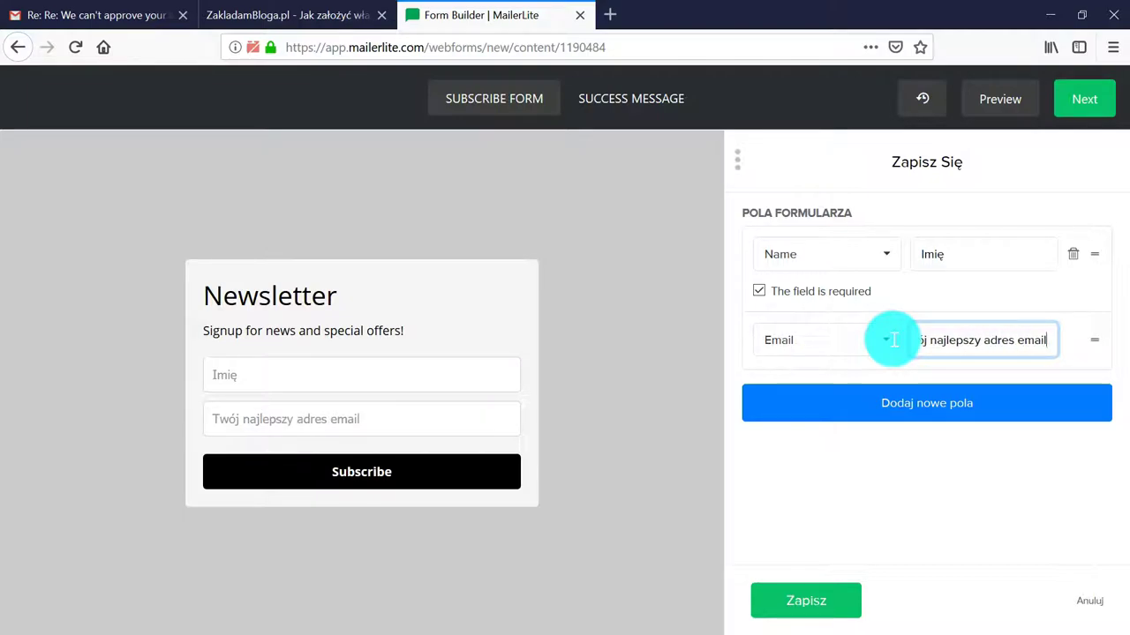
left_click(801, 602)
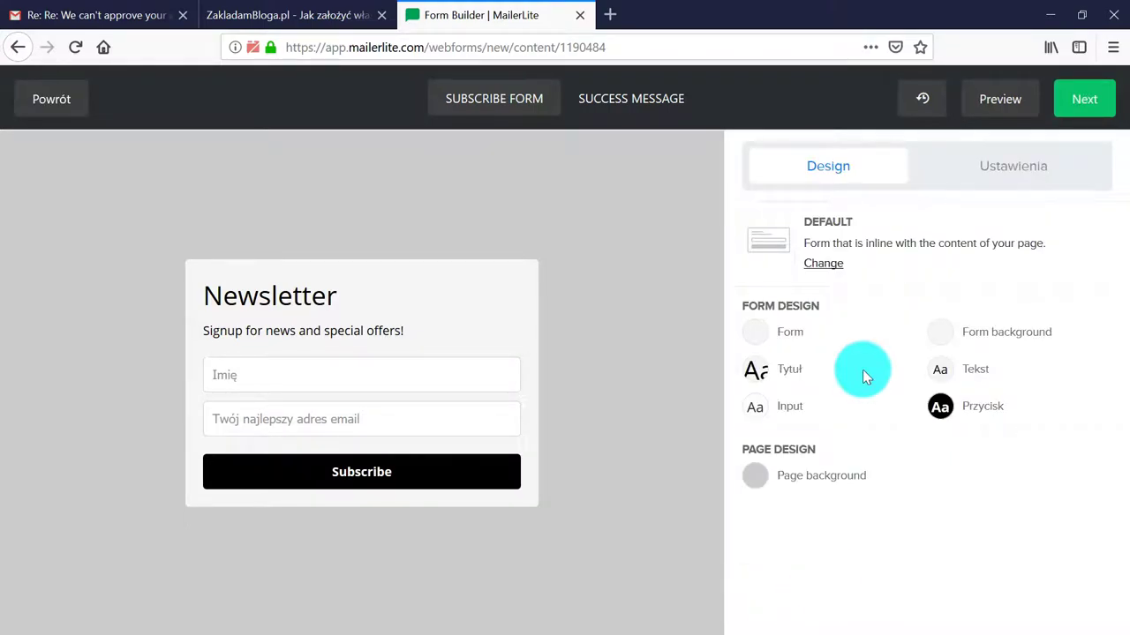
Step: Compare the Default, Horizontal and Card form designs and apply the Horizontal one
left_click(822, 263)
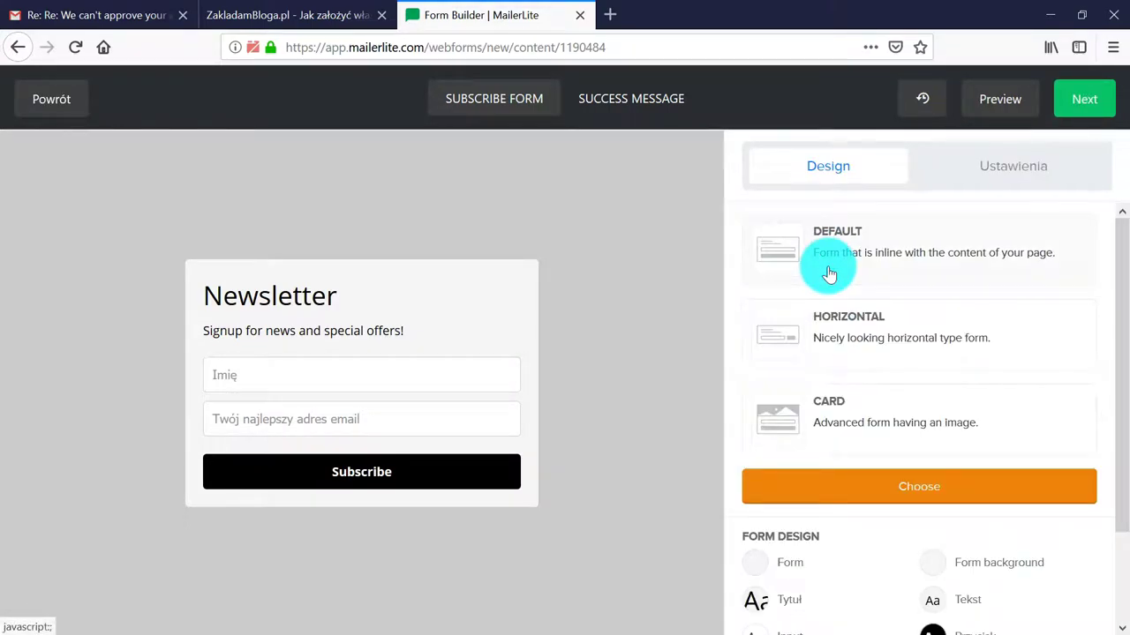
left_click(783, 346)
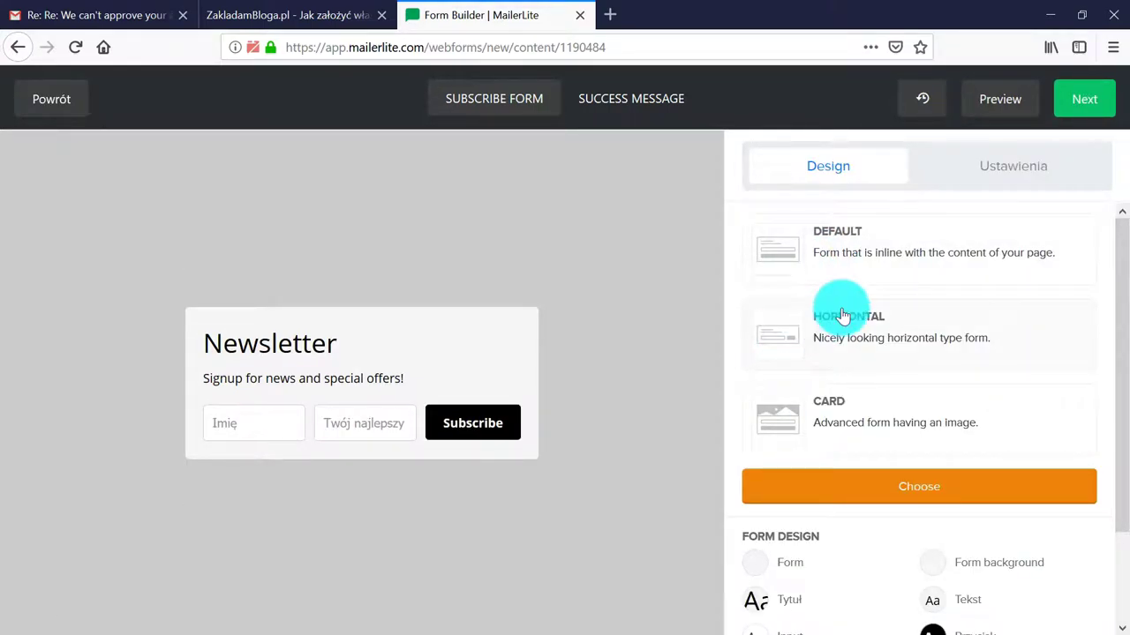
left_click(791, 424)
left_click(782, 251)
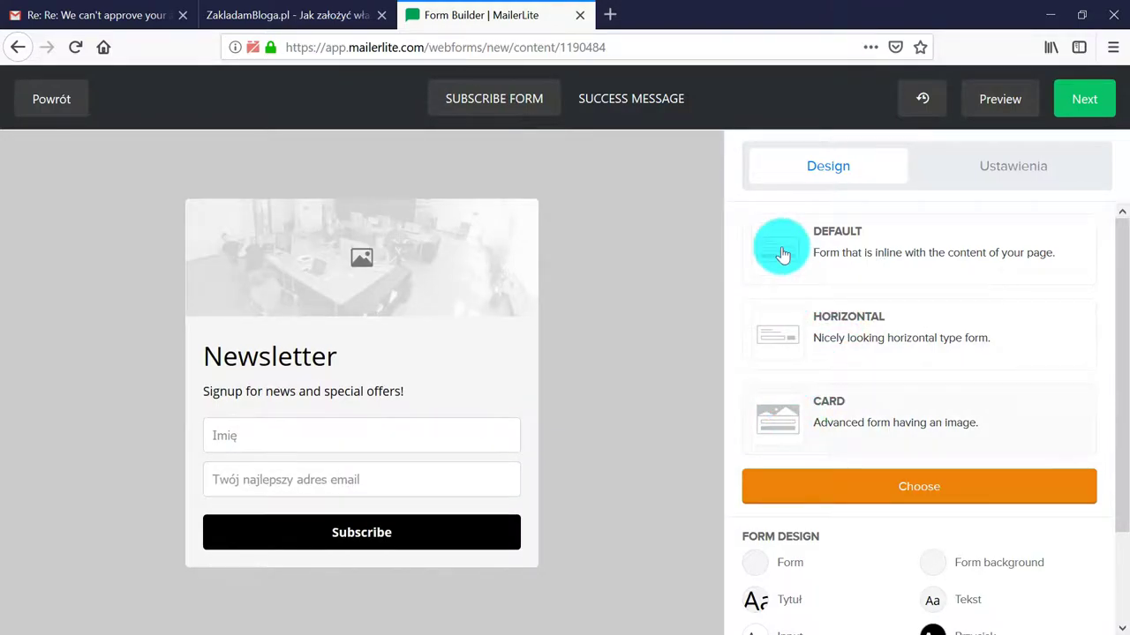
left_click(784, 342)
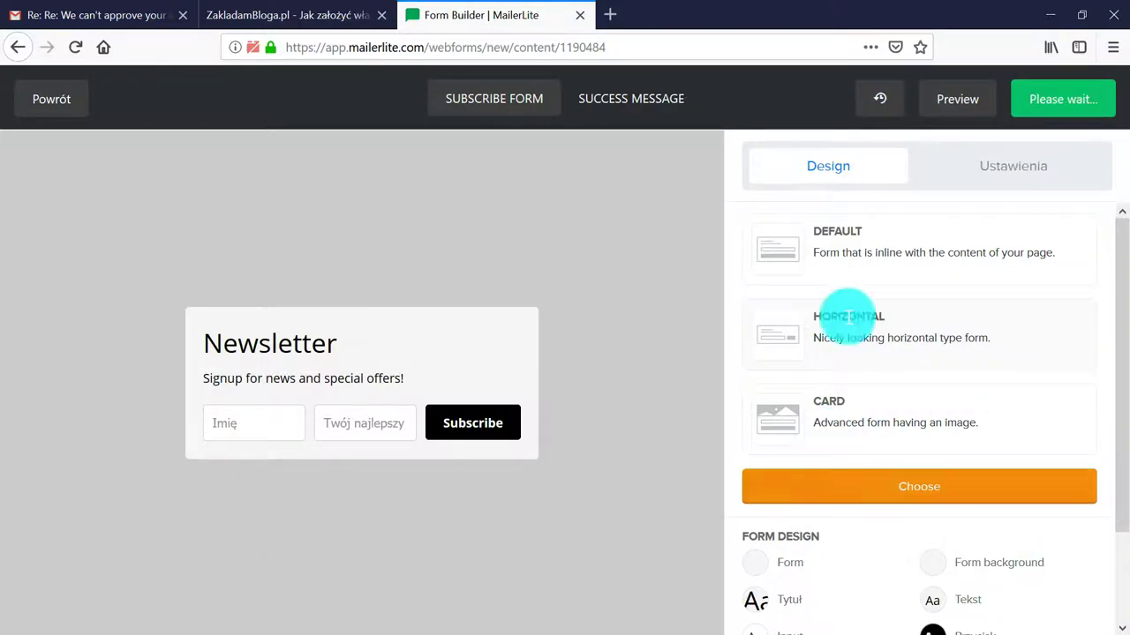
Step: Try the form's "Pełna szerokość" layout, return it to Default and set the form width to 500
scroll(860, 512, "down", 2)
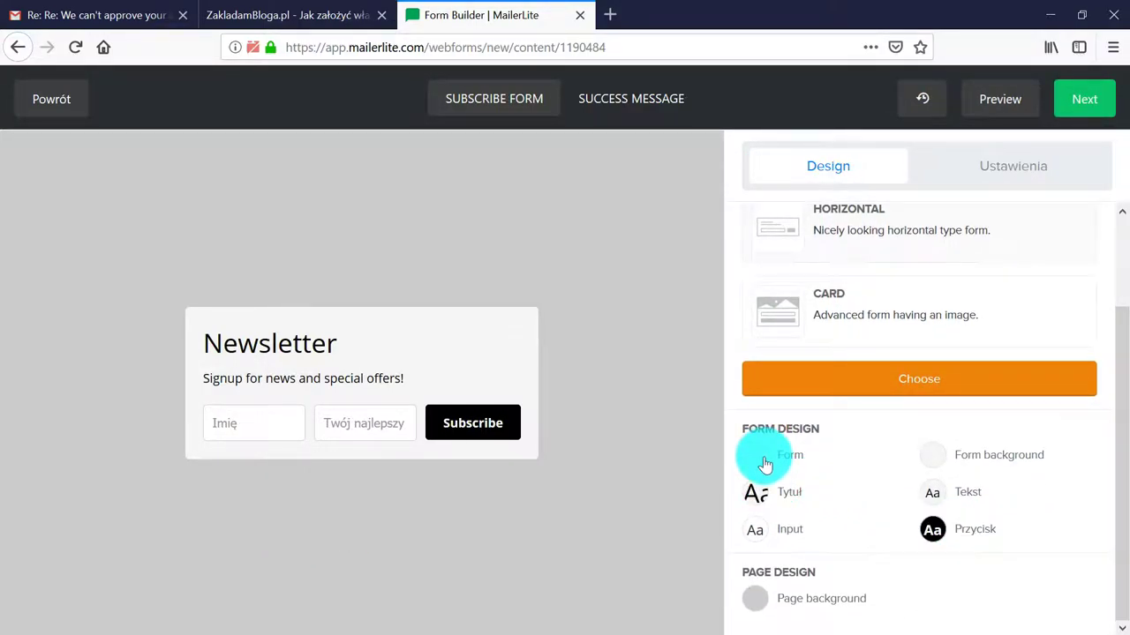
left_click(764, 465)
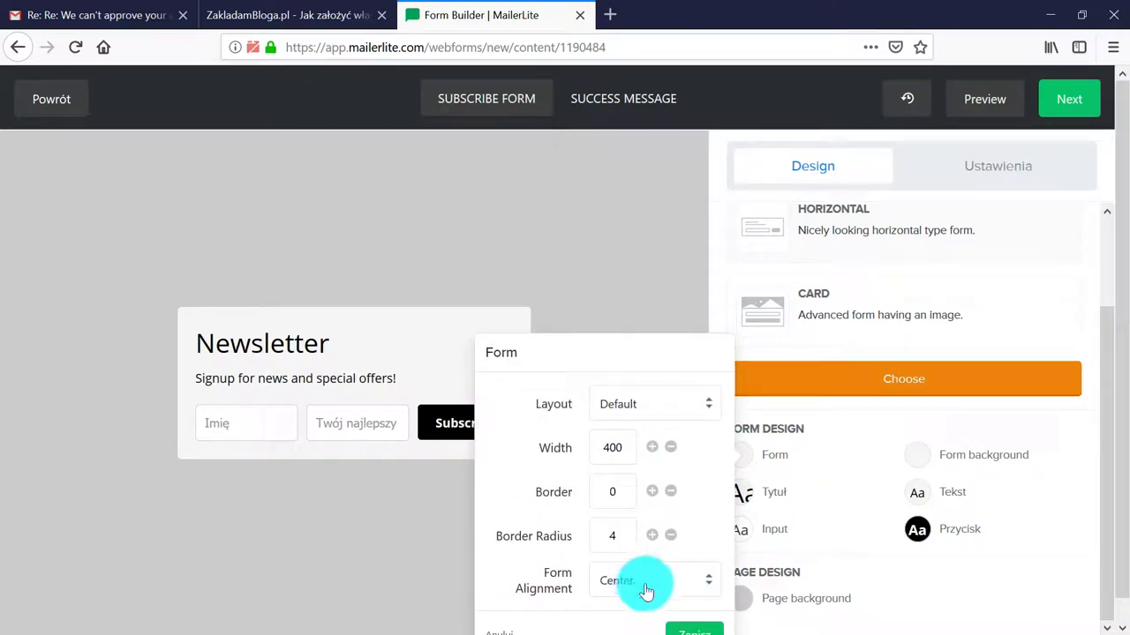
left_click(666, 408)
left_click(671, 447)
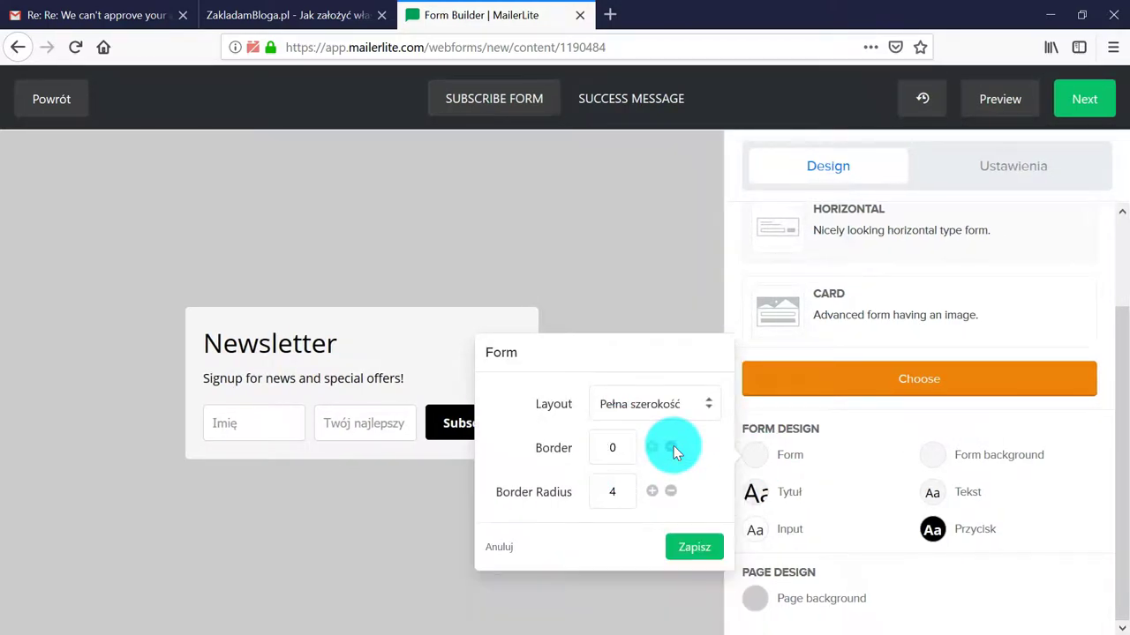
left_click(630, 403)
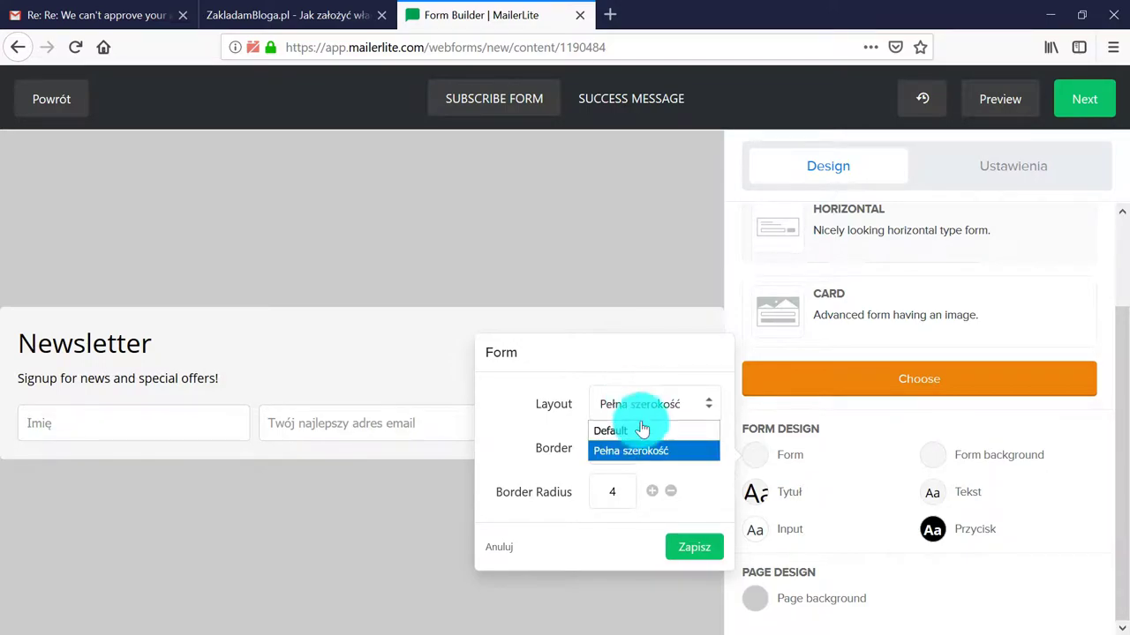
left_click(637, 430)
left_click_drag(656, 448, 555, 448)
type("500")
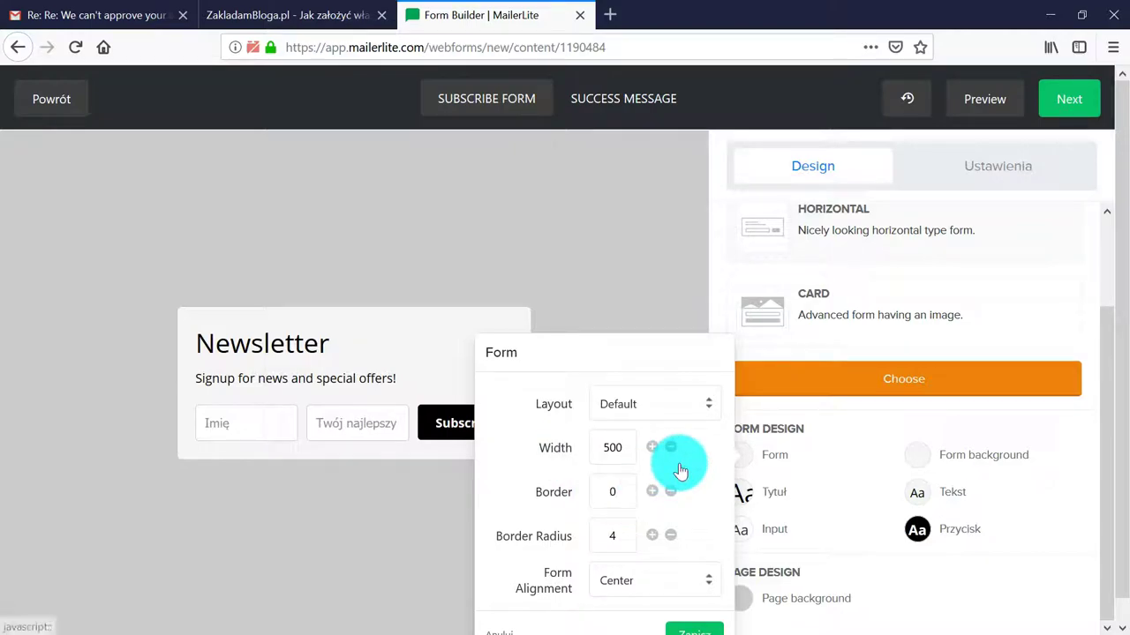
left_click(696, 629)
Step: Center the form's title and save the title settings
left_click(774, 504)
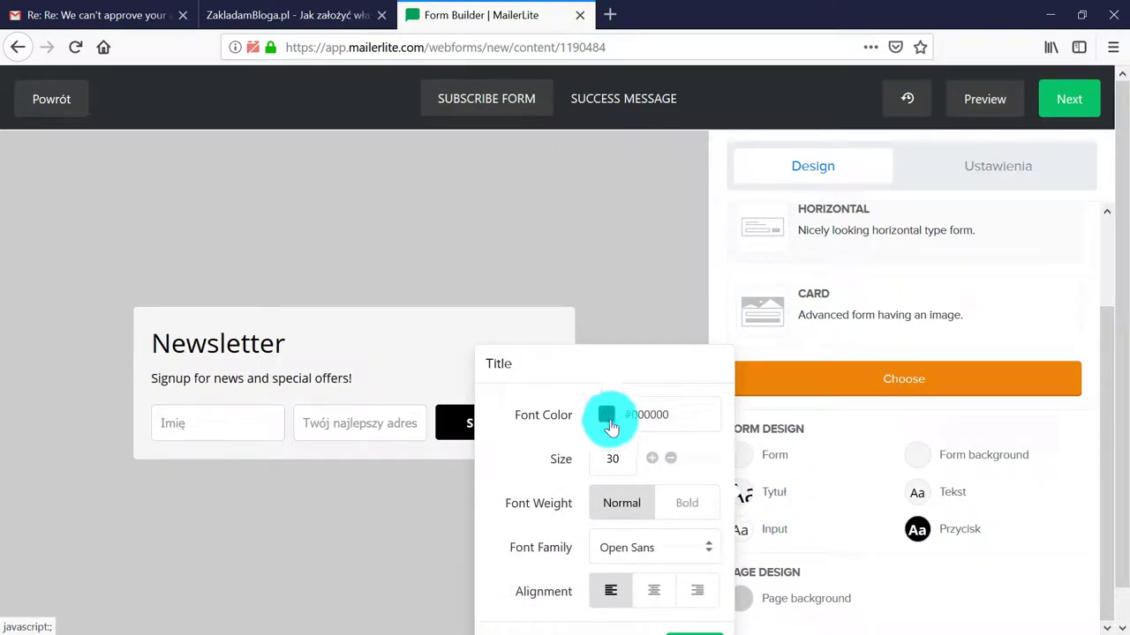
left_click(606, 415)
left_click(688, 383)
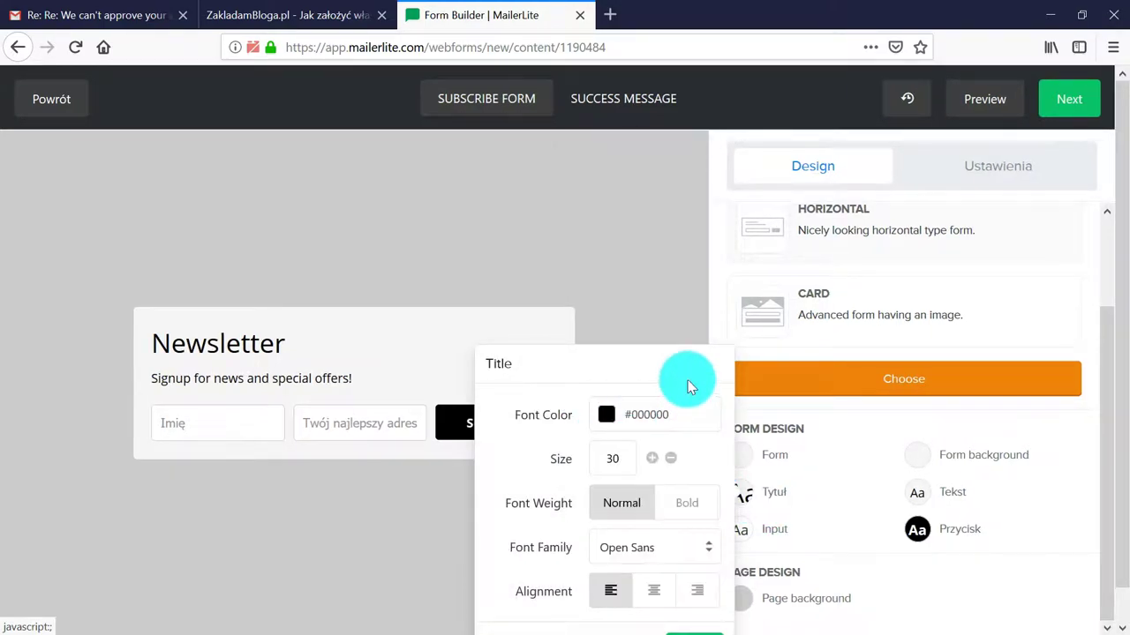
left_click(655, 590)
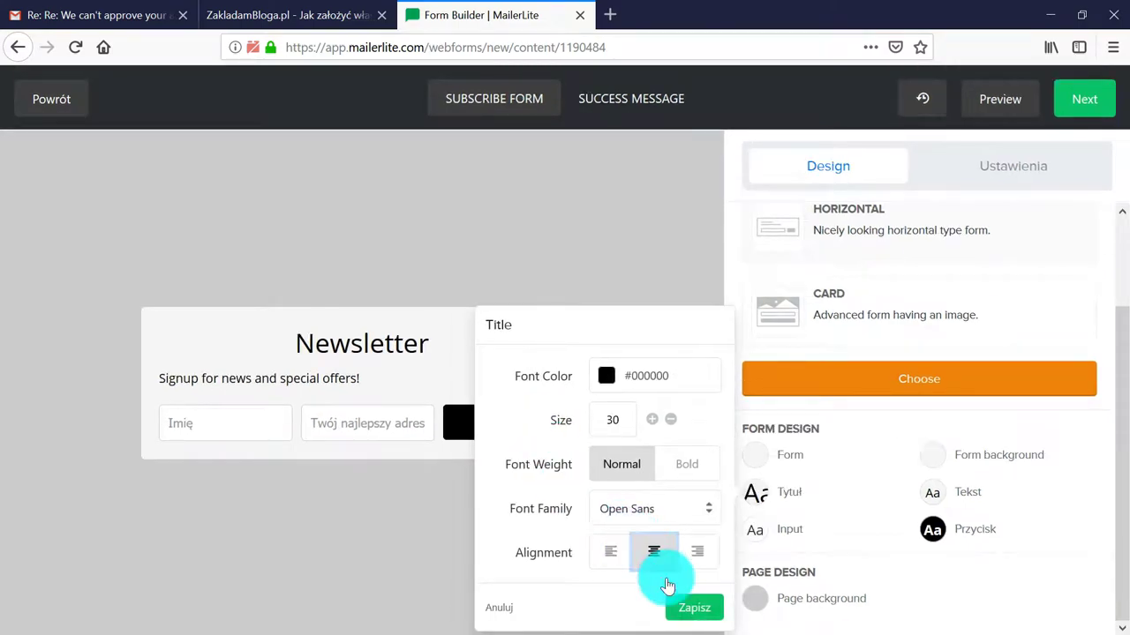
left_click(695, 608)
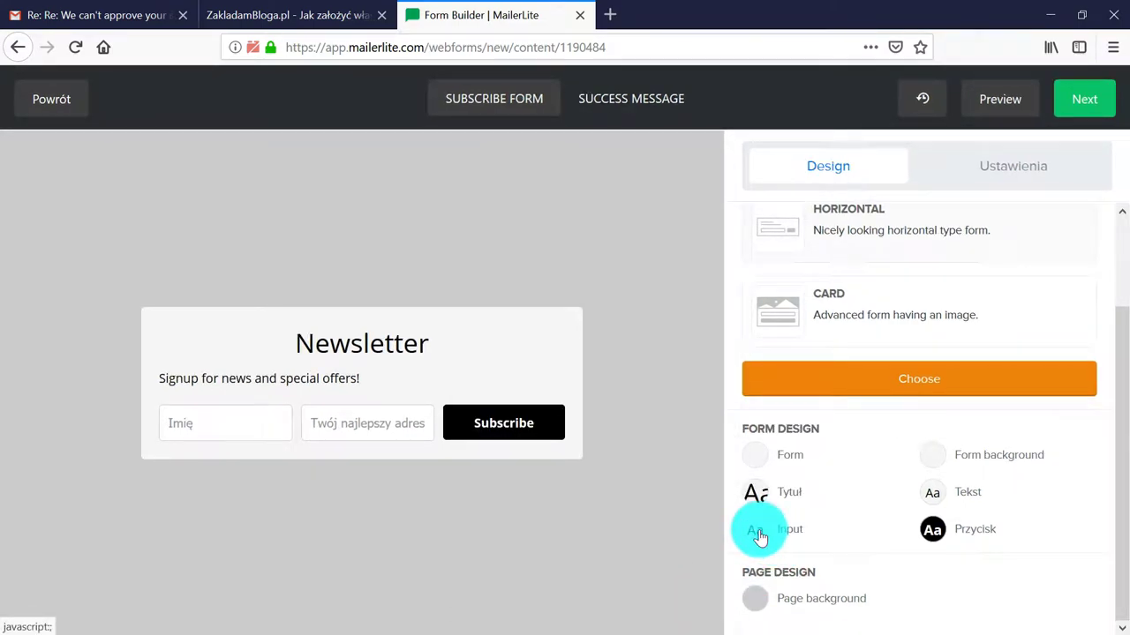
Step: Review the background and font color settings of the form's input fields
left_click(757, 532)
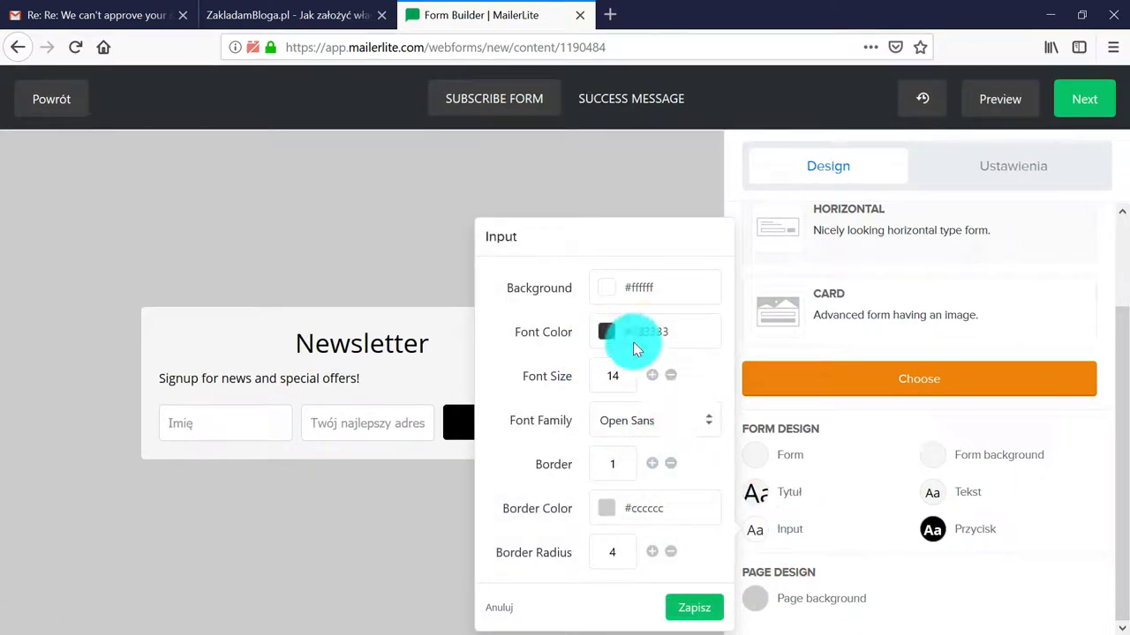
left_click(602, 291)
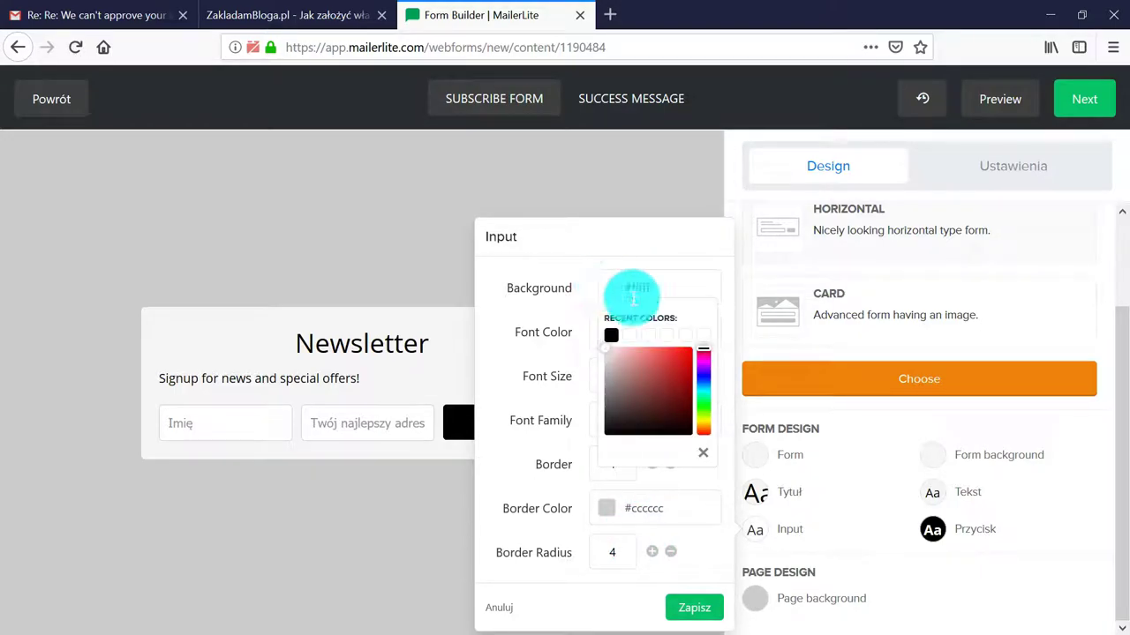
left_click(676, 265)
left_click(608, 331)
left_click(664, 256)
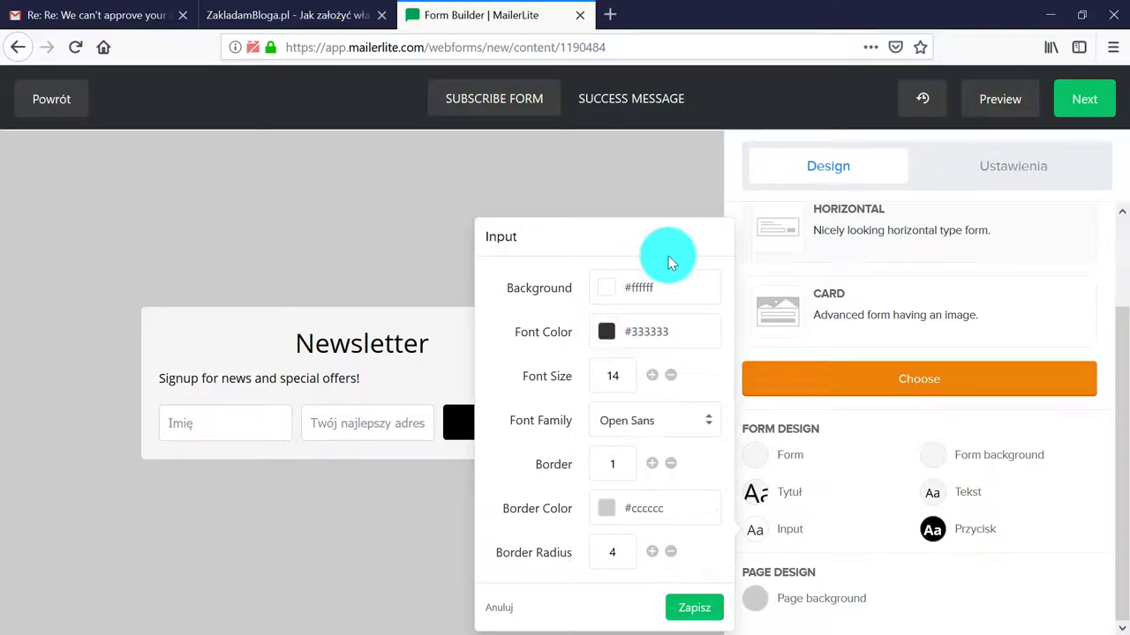
left_click(695, 609)
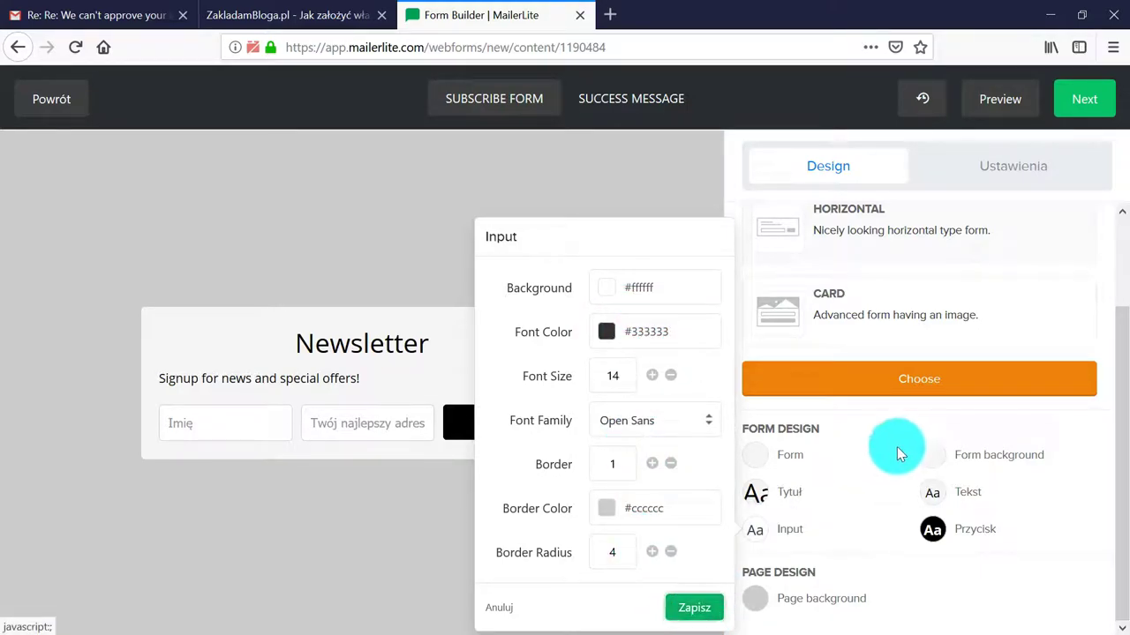
Step: Set the page background color to the muted blue #8496c7
left_click(755, 599)
left_click(613, 517)
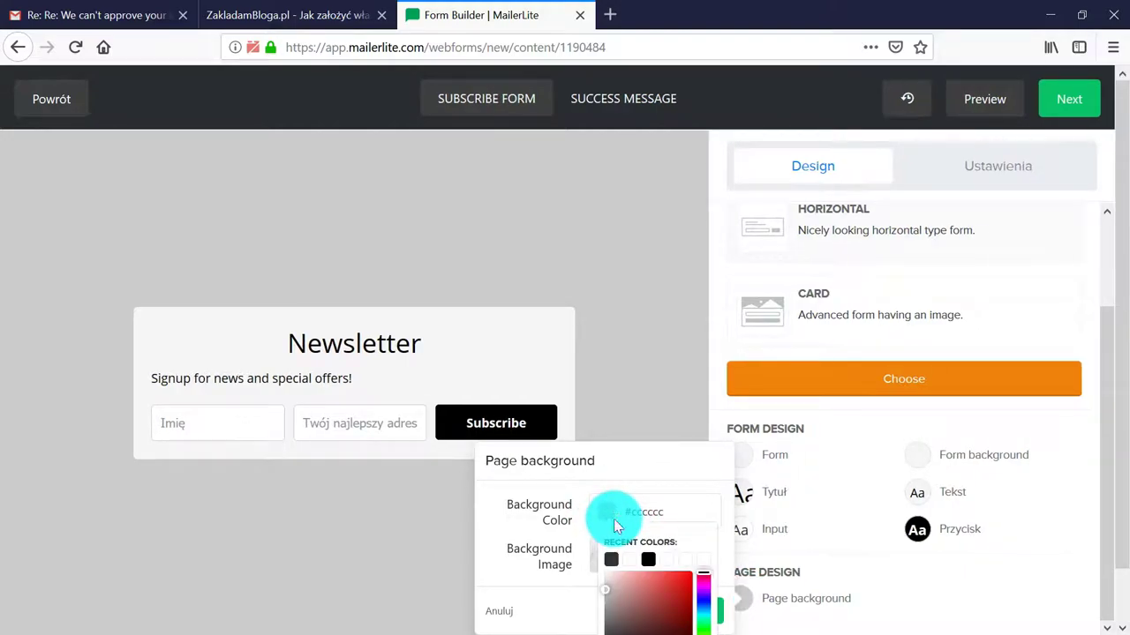
left_click_drag(703, 622, 703, 606)
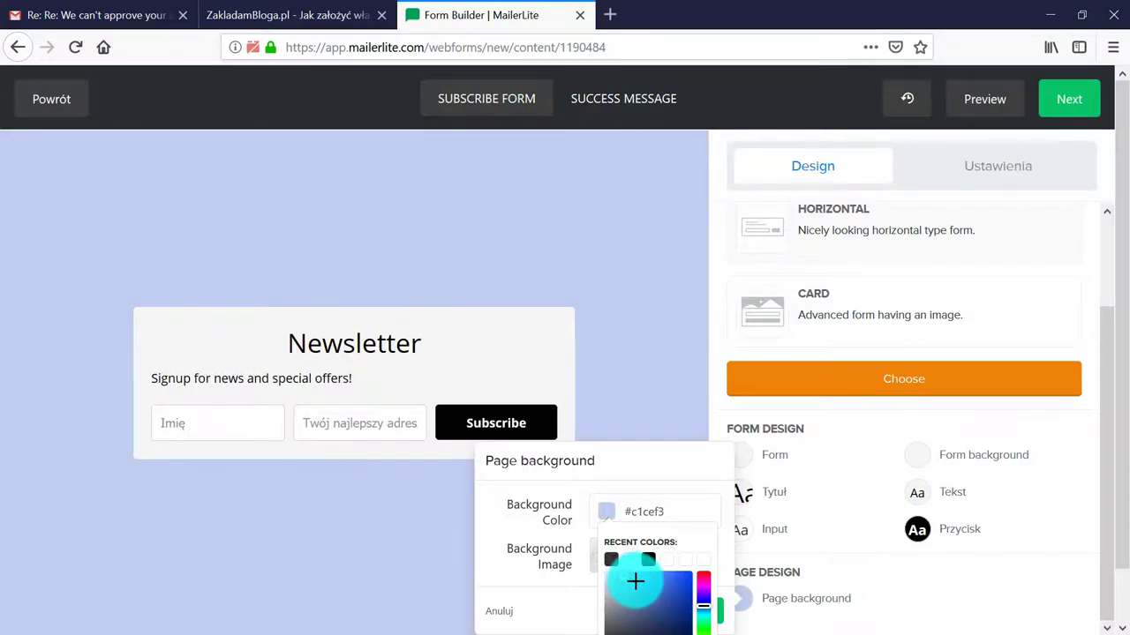
left_click_drag(636, 581, 628, 593)
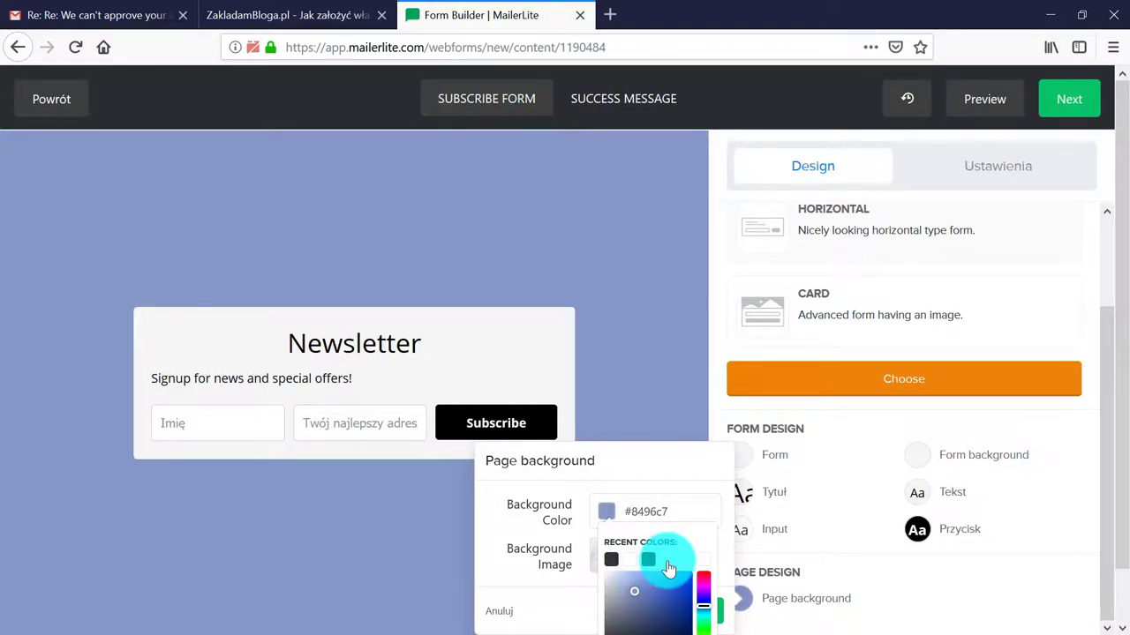
left_click(905, 584)
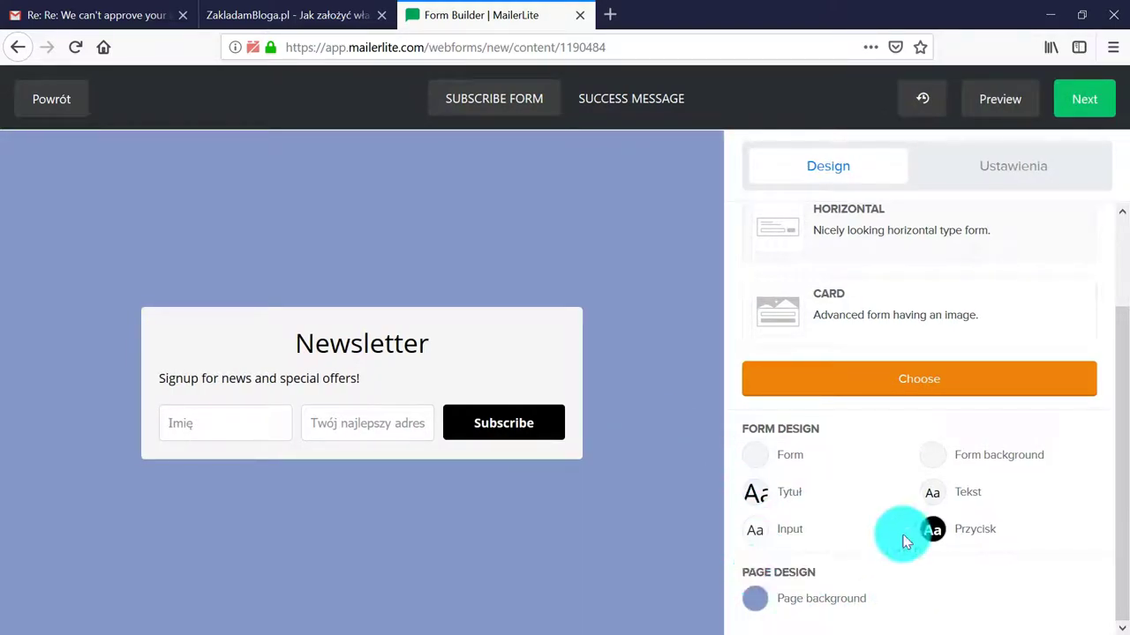
Step: Set the subscribe button's background color to dark grey #333333
left_click(935, 545)
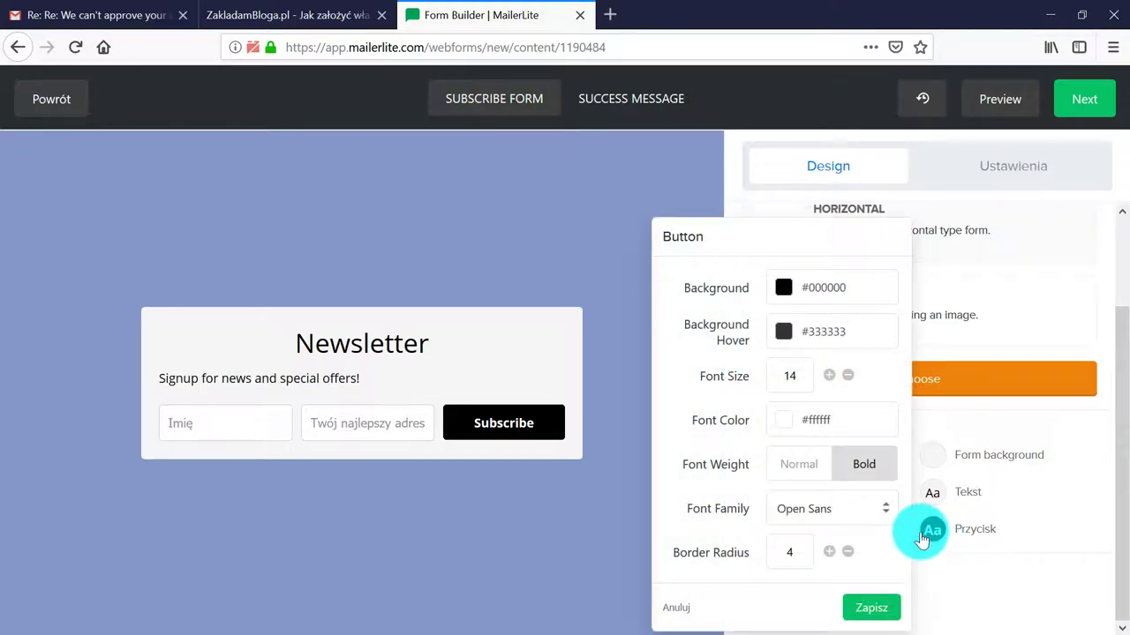
left_click(783, 289)
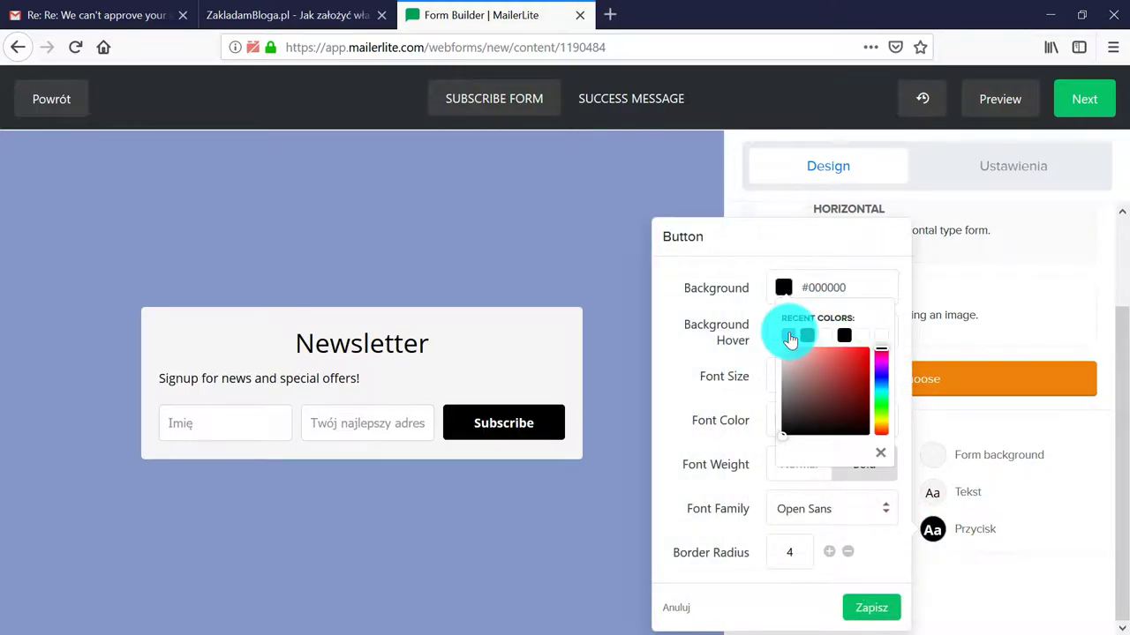
mouse_move(882, 385)
left_mouse_down()
mouse_move(883, 361)
mouse_move(886, 401)
mouse_move(880, 373)
left_mouse_up()
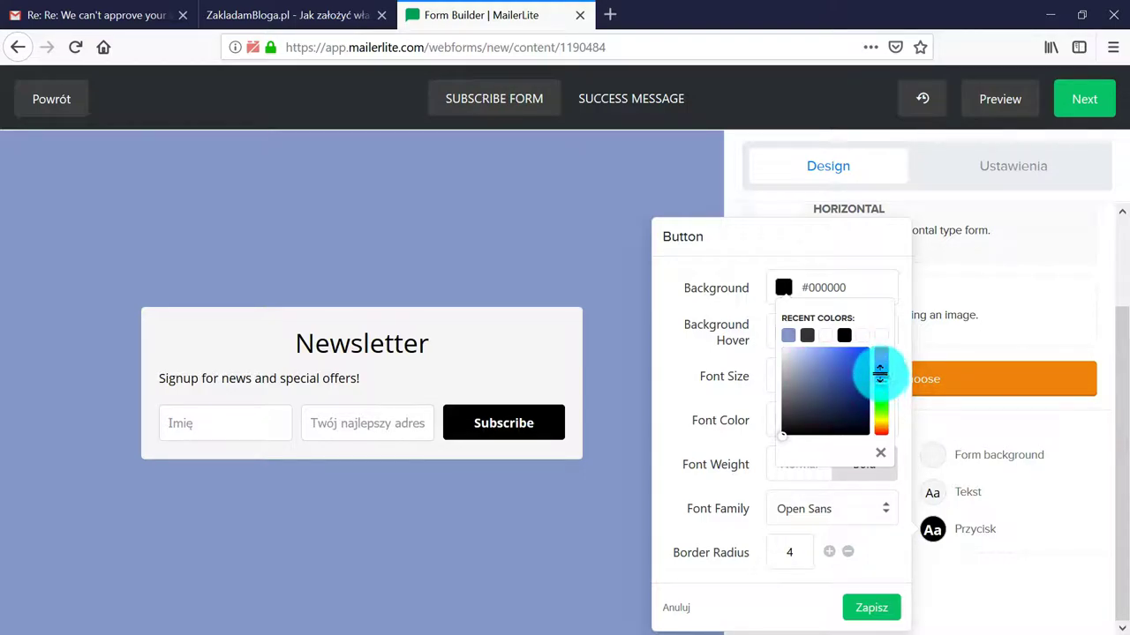
left_click(806, 337)
mouse_move(874, 378)
left_mouse_down()
mouse_move(883, 358)
mouse_move(884, 407)
mouse_move(880, 366)
left_mouse_up()
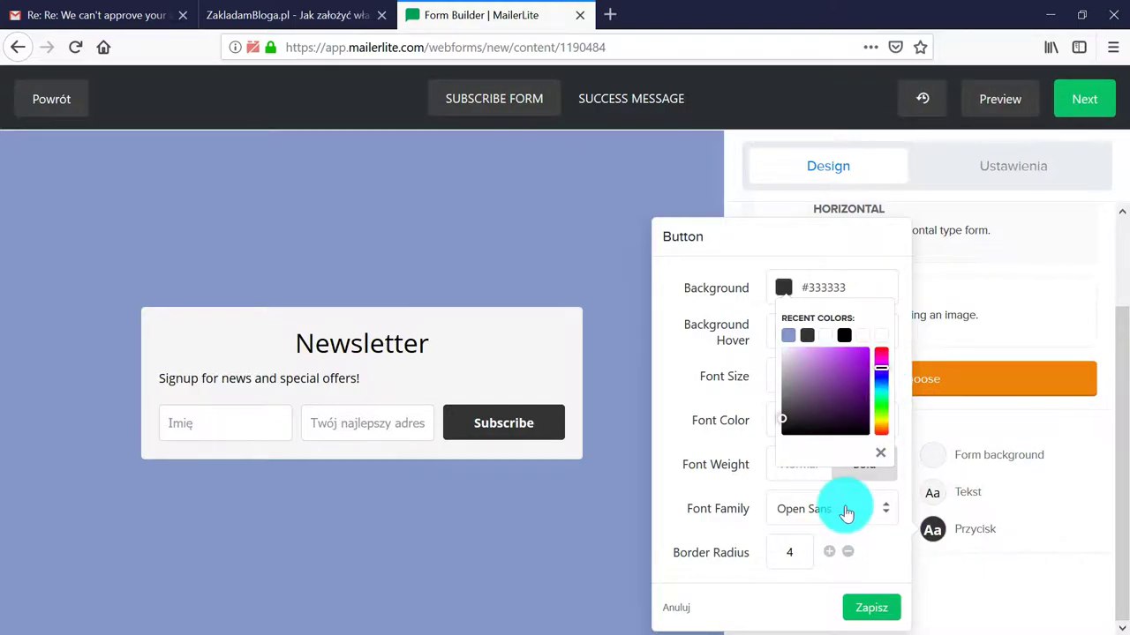
left_click(878, 556)
Step: Set the subscribe button's hover background to the blue-violet #5b53ab and save the button settings
left_click(784, 330)
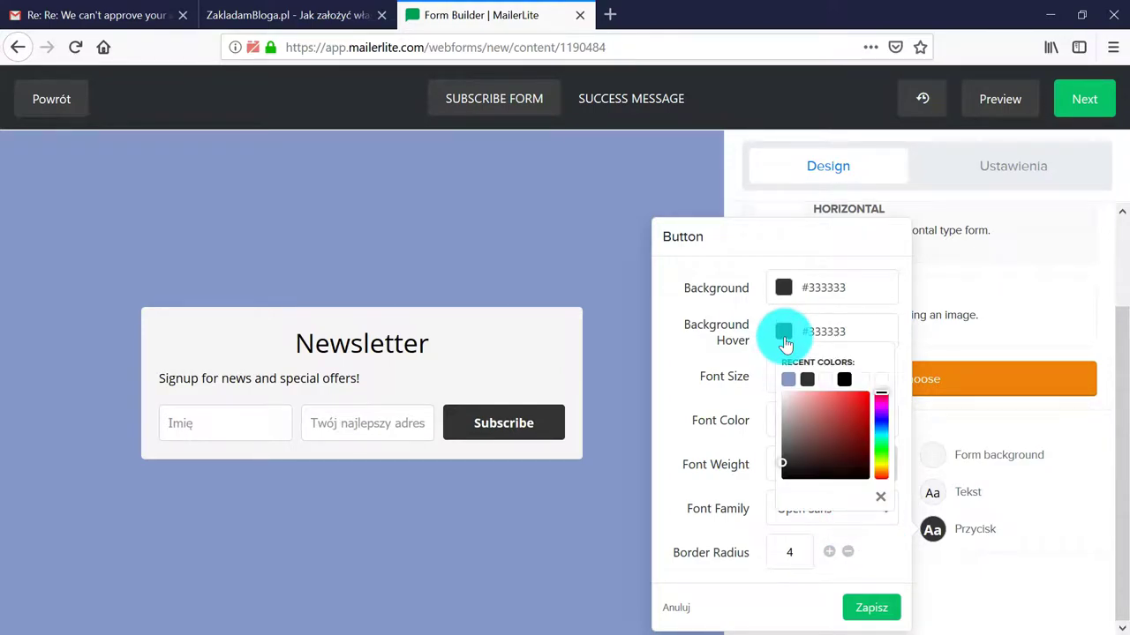
left_click(827, 421)
mouse_move(880, 411)
left_mouse_down()
mouse_move(884, 445)
mouse_move(880, 421)
left_mouse_up()
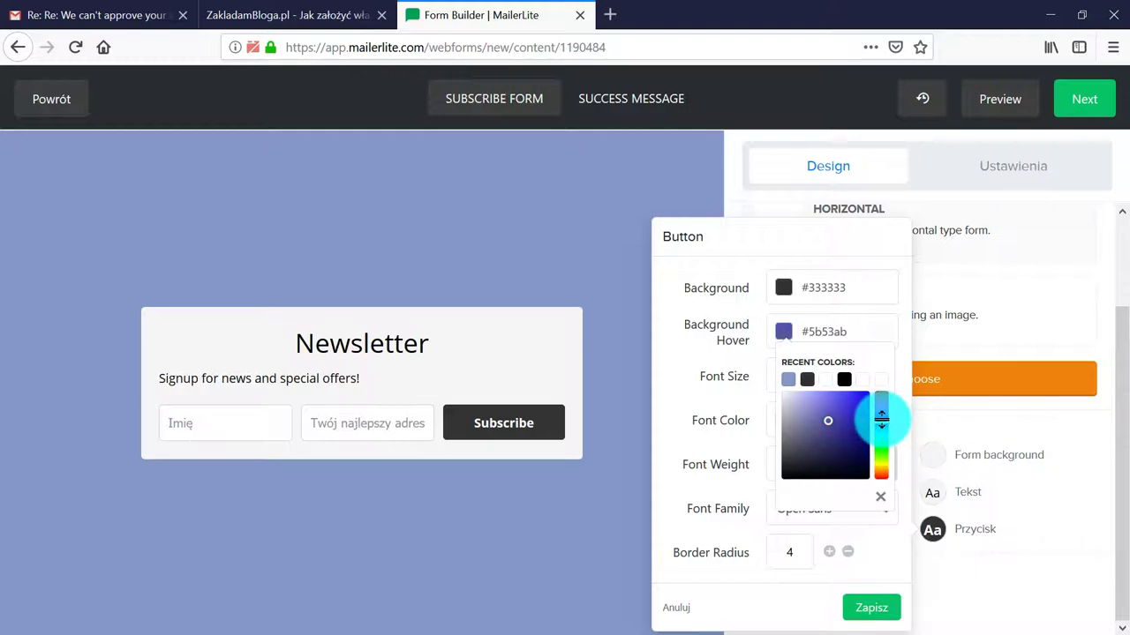
left_click(907, 602)
left_click(877, 606)
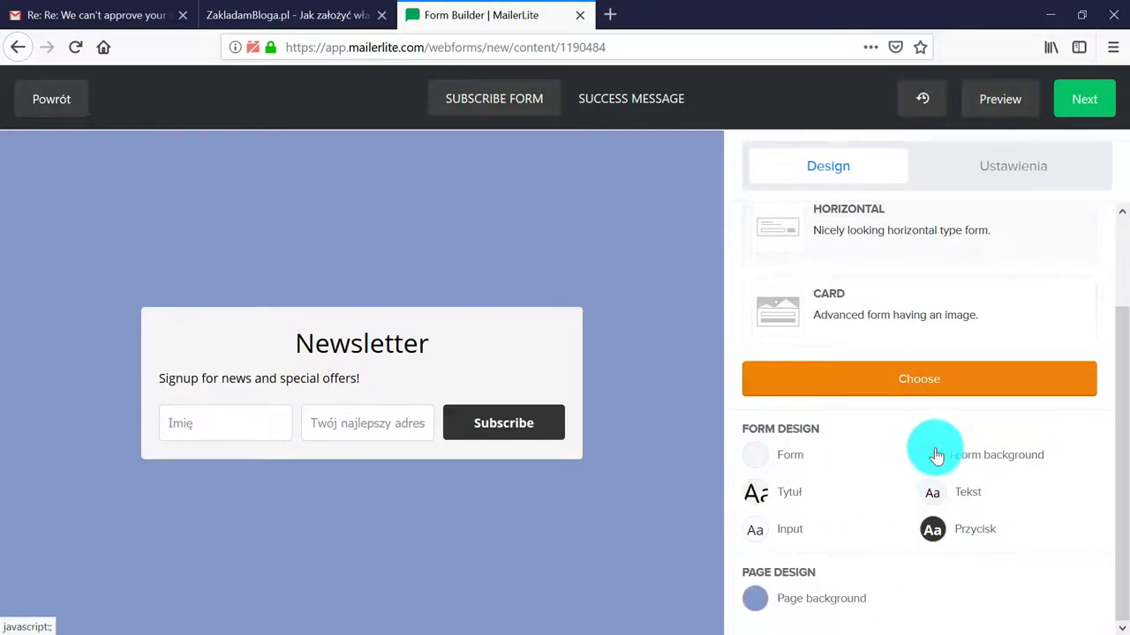
Step: Review the color, size, font family and alignment settings of the form's text style
left_click(935, 501)
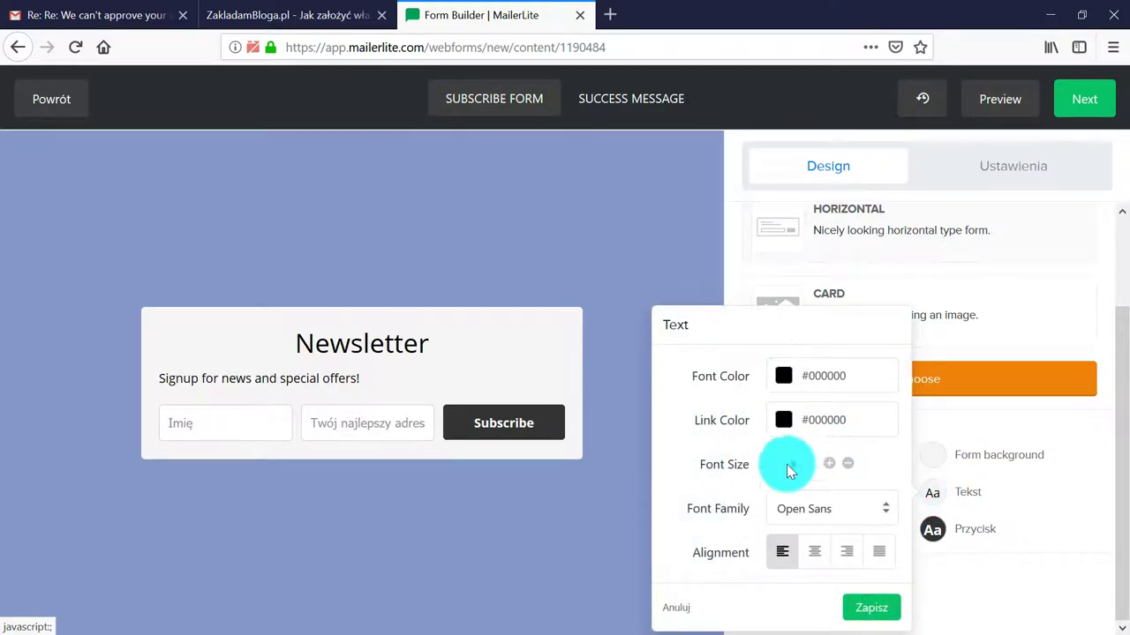
left_click(875, 605)
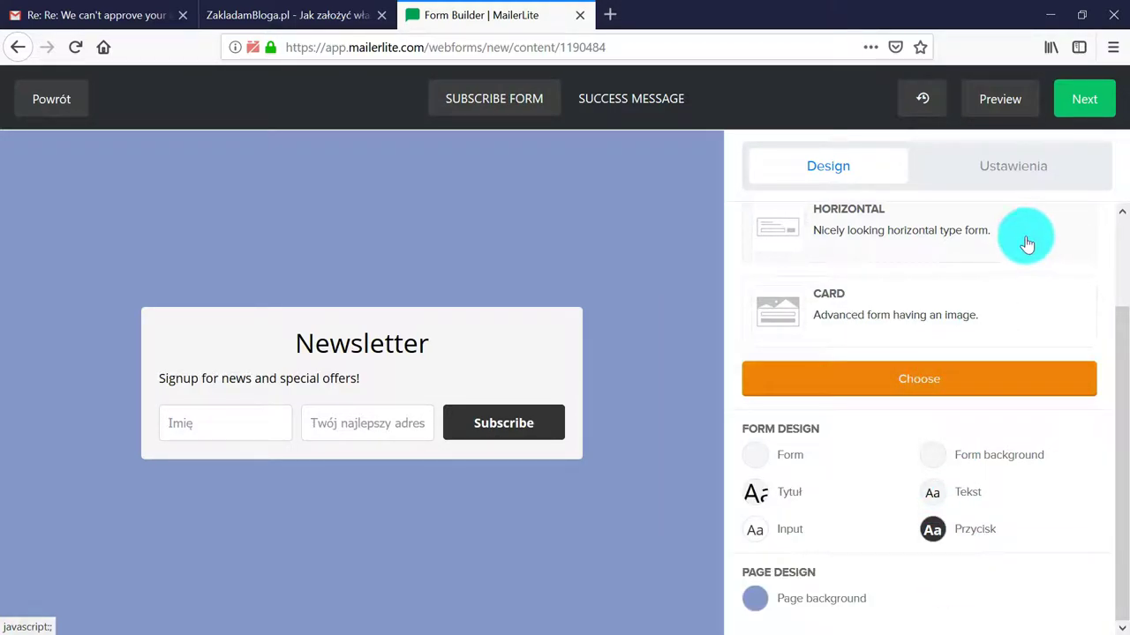
Step: Try the confirmation checkbox and hidden segmentation fields options in the form settings, leaving both disabled
left_click(1006, 169)
left_click(755, 247)
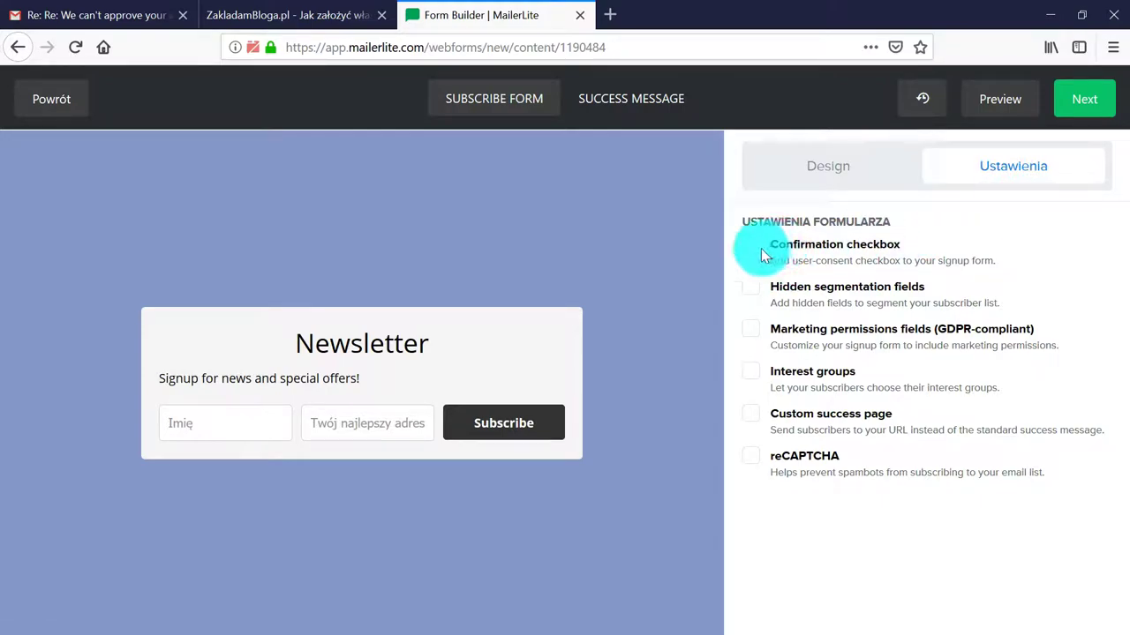
left_click(752, 247)
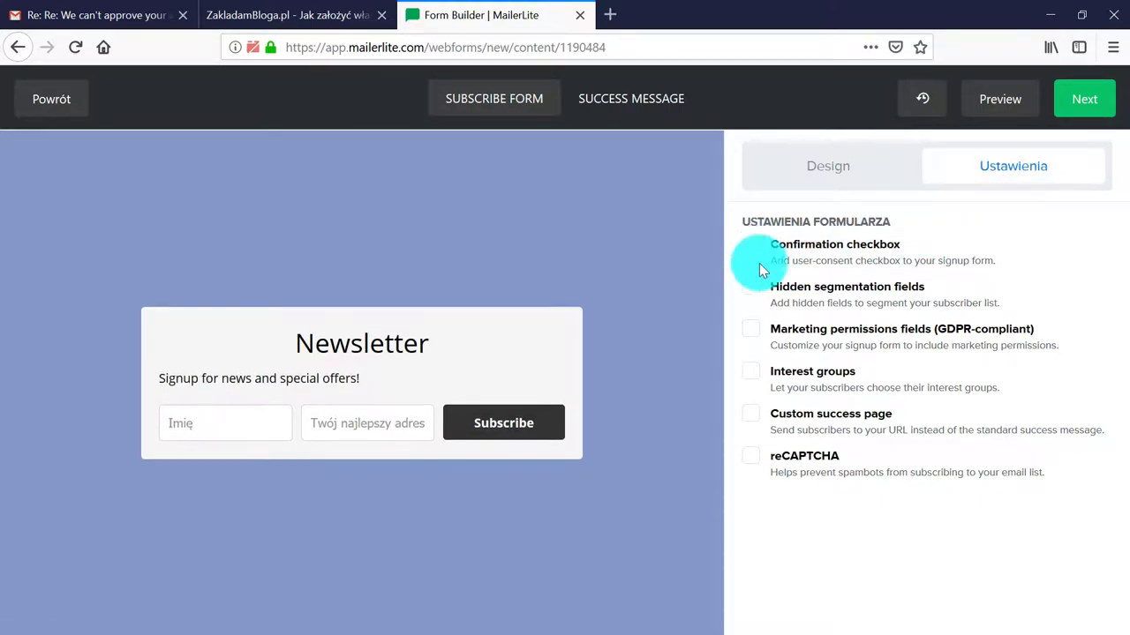
left_click(750, 290)
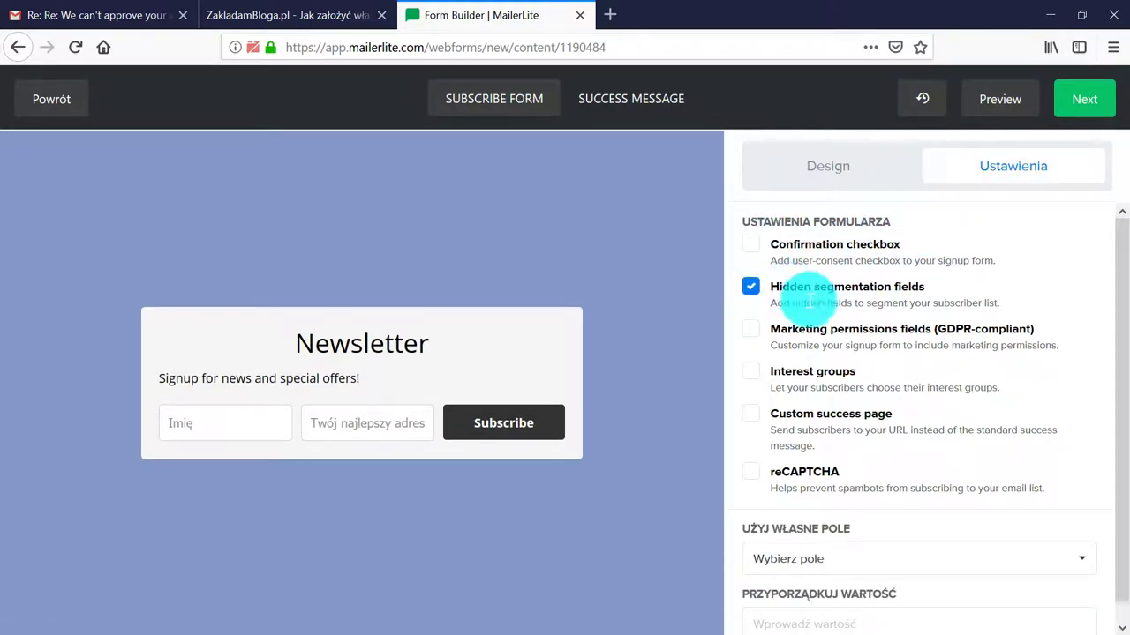
left_click(750, 293)
Step: Try the GDPR marketing permissions fields and interest groups options on the form, leaving both disabled
left_click(751, 329)
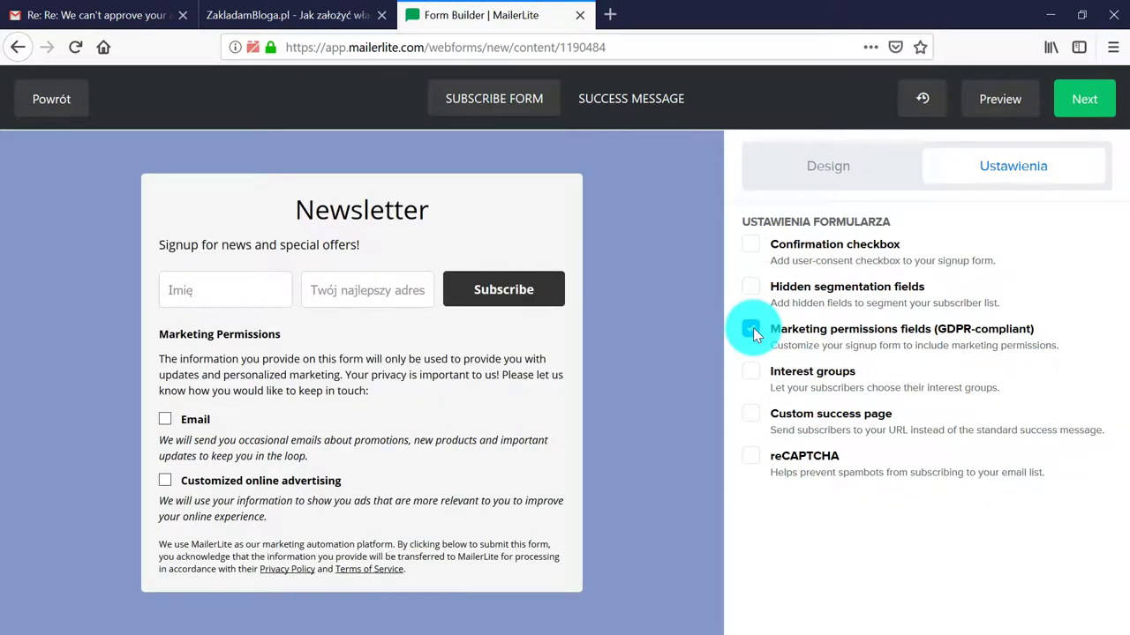
left_click(751, 329)
left_click(750, 373)
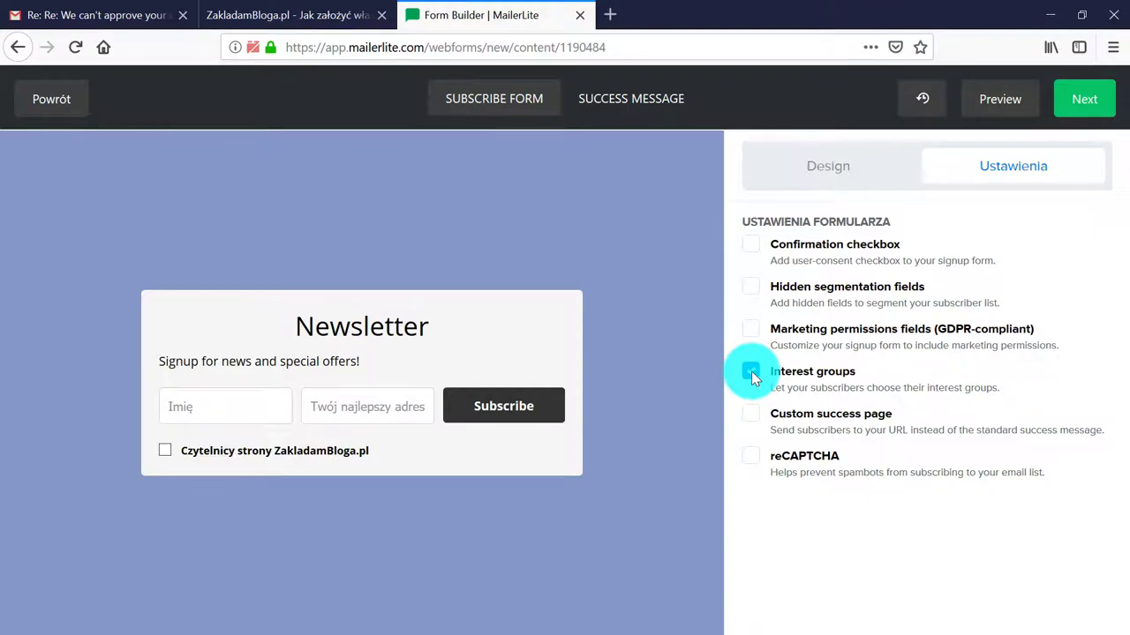
left_click(750, 373)
Step: Try the custom success page option with its redirect URL field, leave it disabled and return to the design settings
left_click(751, 415)
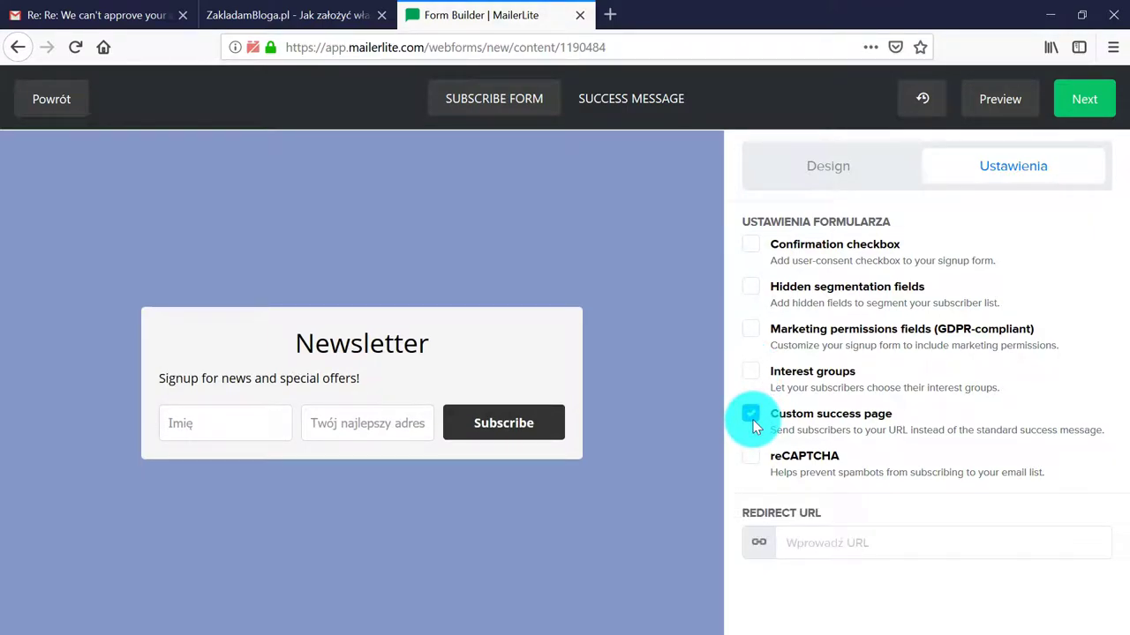
left_click(805, 549)
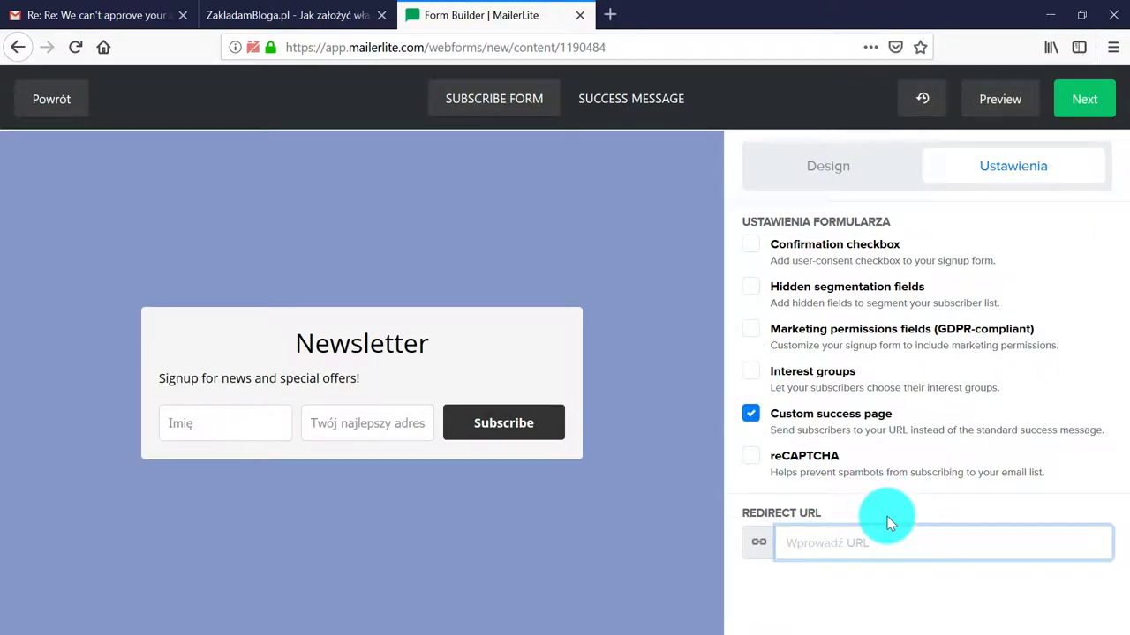
left_click(748, 413)
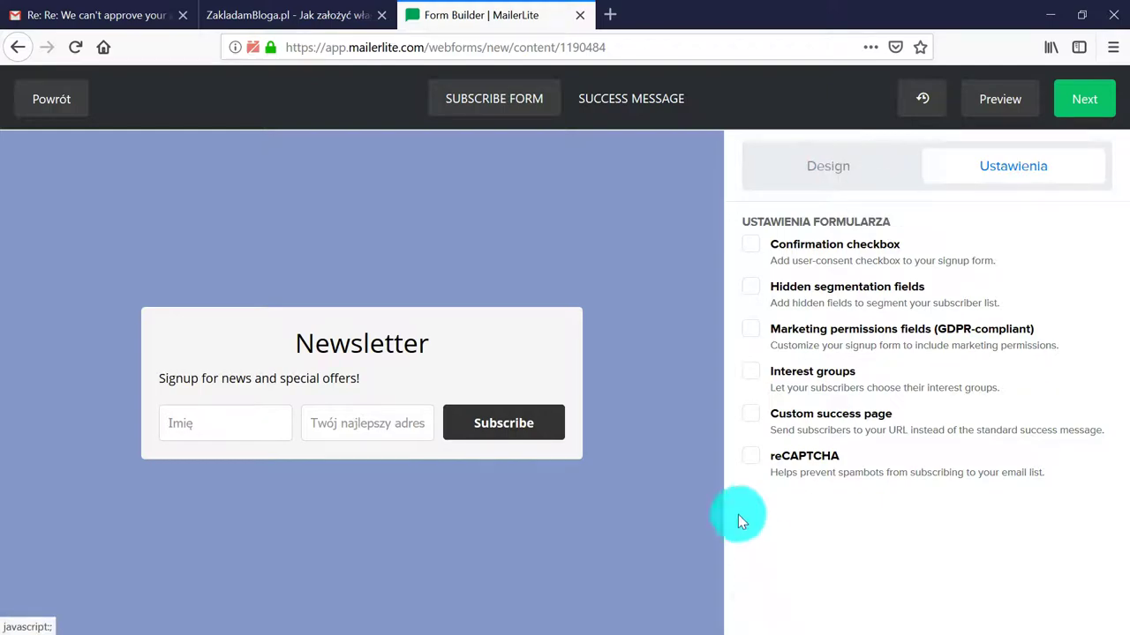
left_click(809, 176)
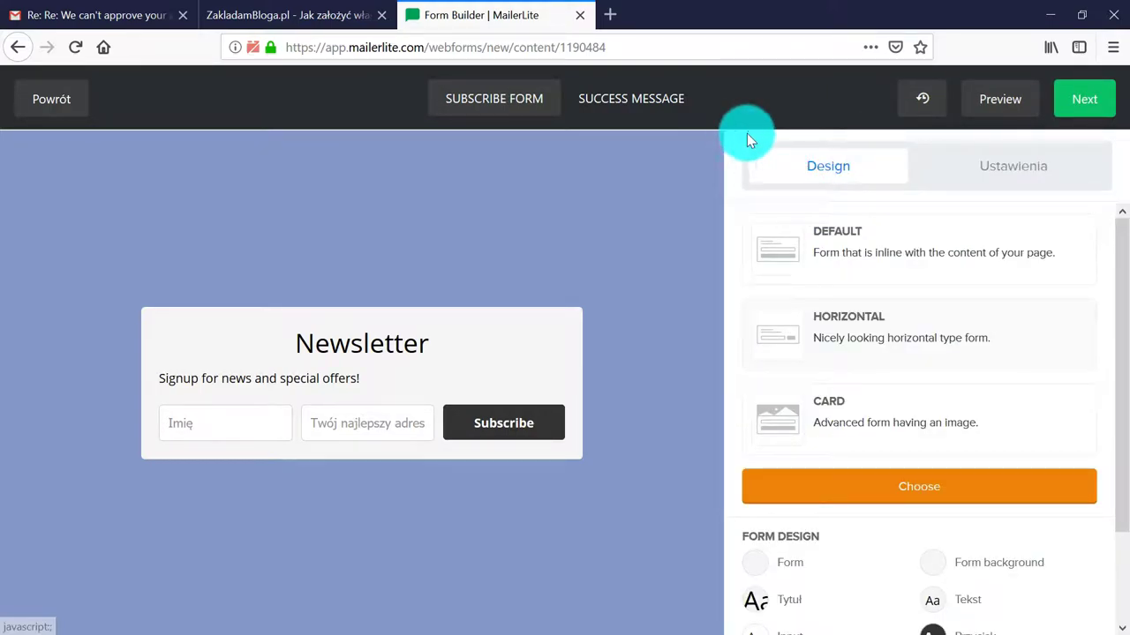
Step: Set the title of the success message to "Dziękuję za zapis!"
left_click(622, 106)
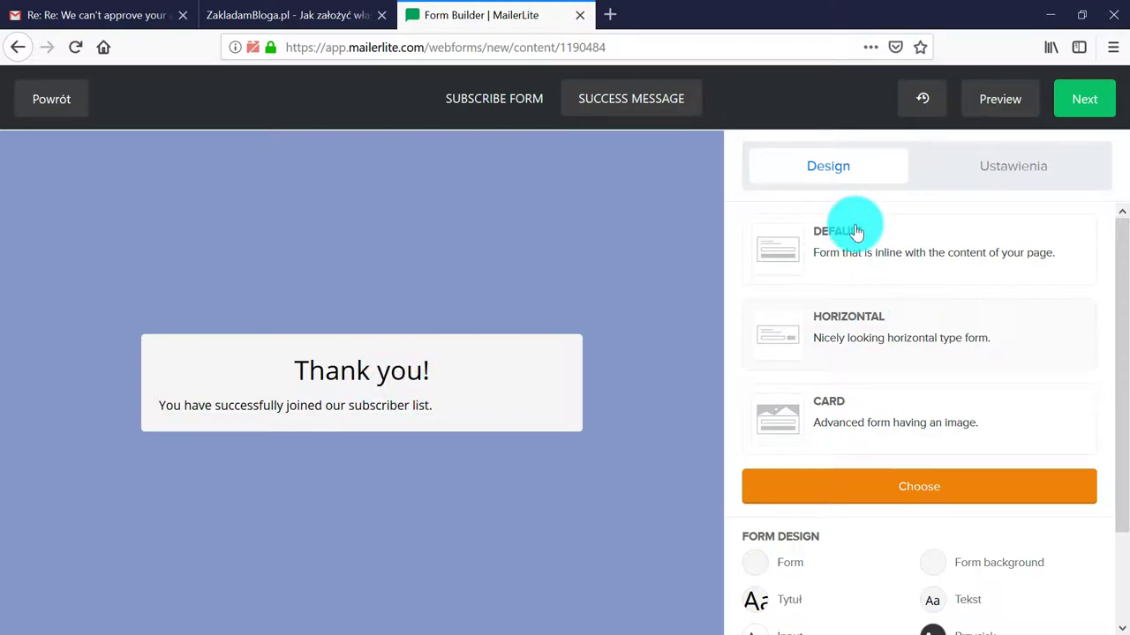
left_click(409, 368)
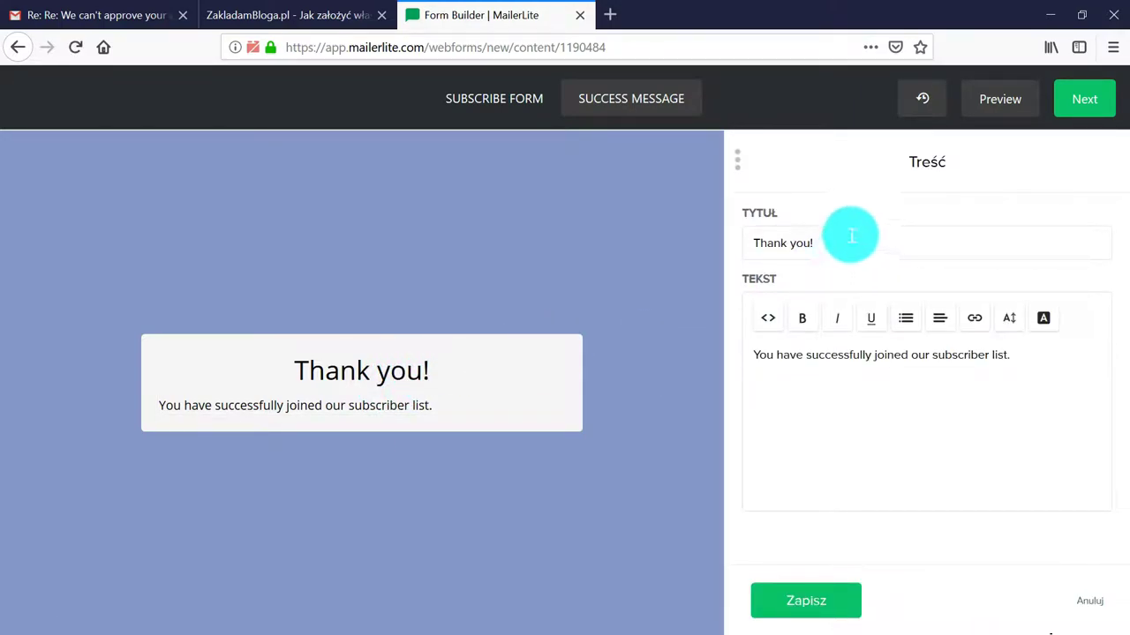
left_click_drag(853, 235, 715, 246)
type("Dzię")
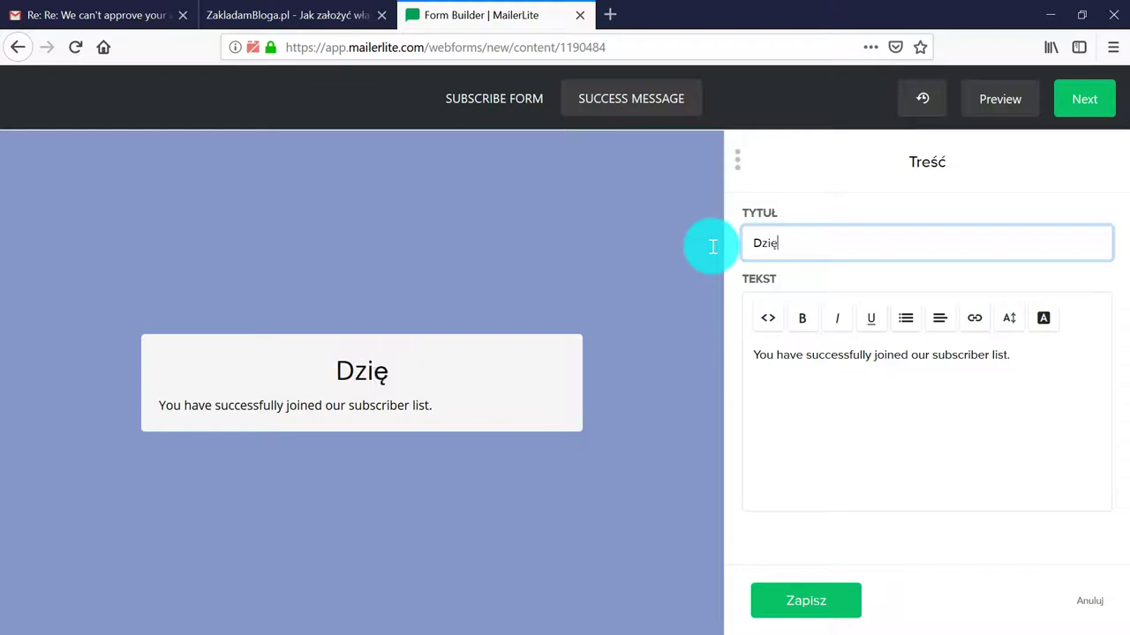
type("kuję za zapis!")
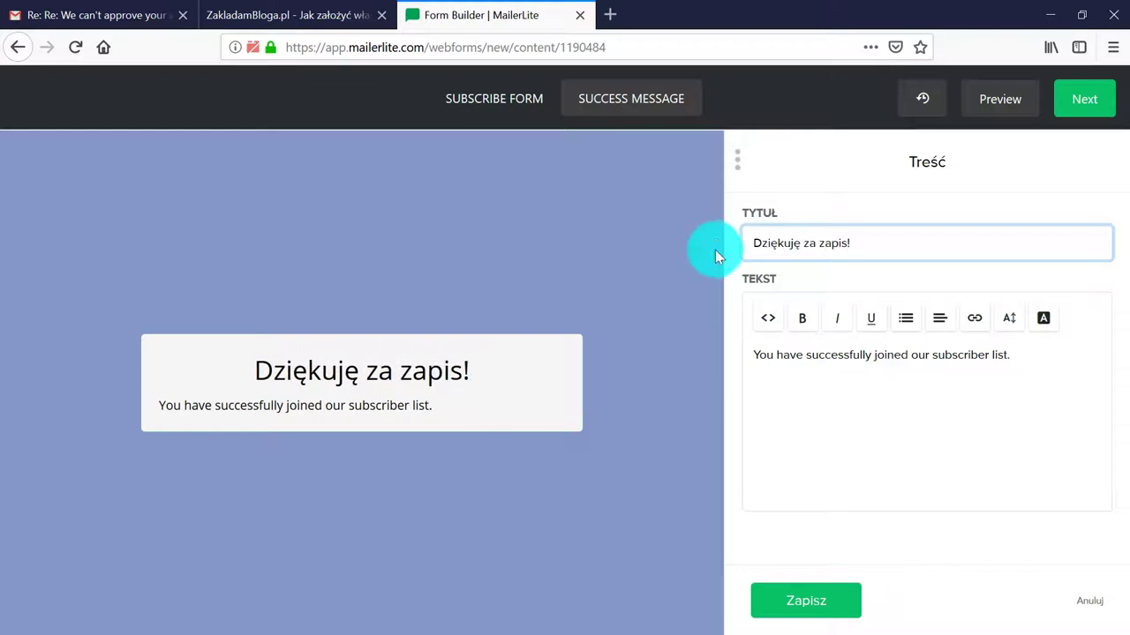
Step: Replace the success message's body text with "Już niebawem poinformuję Cię o starcie mojego nowego bloga :)" and save it
triple_click(859, 362)
type("Ju")
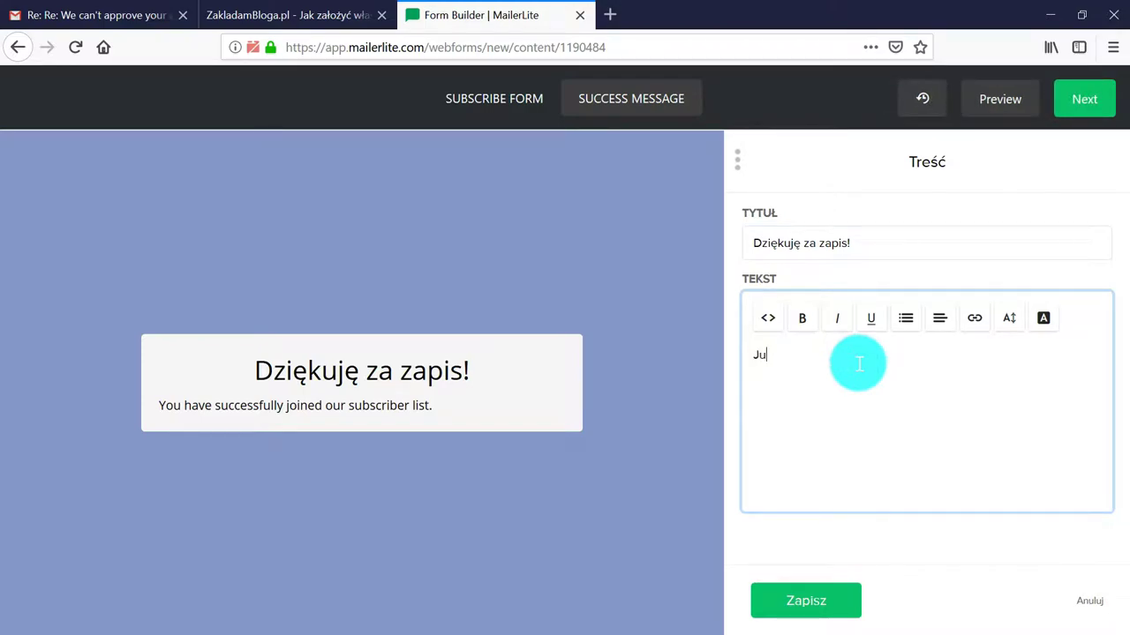
type("ż niebawem poinformuję Cię o starcie mojego nowego bloga :)")
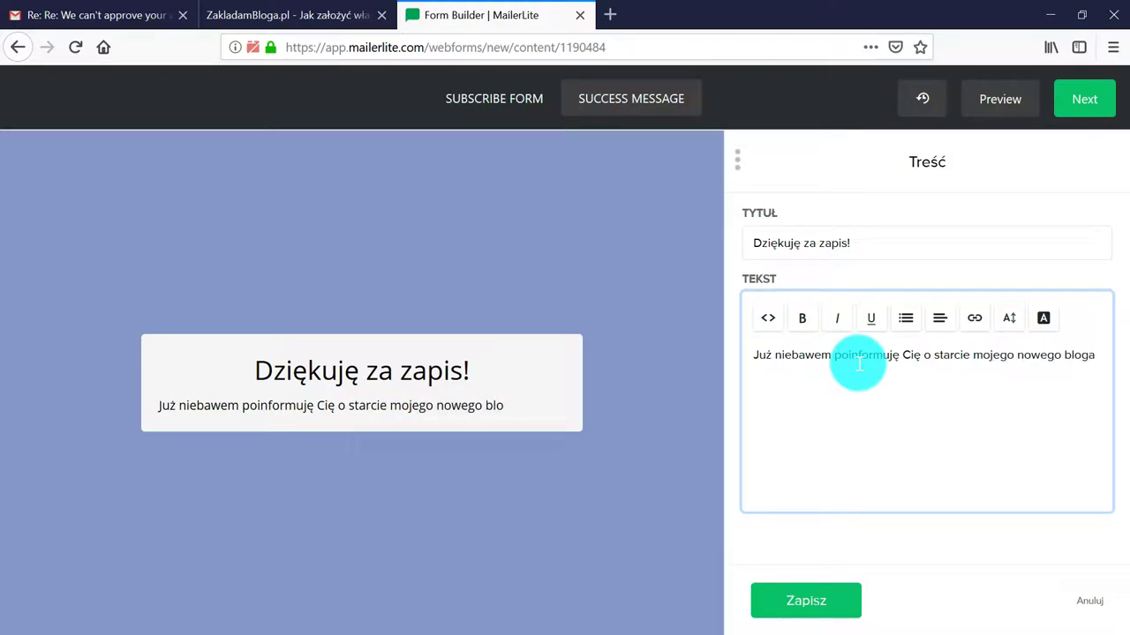
left_click(806, 597)
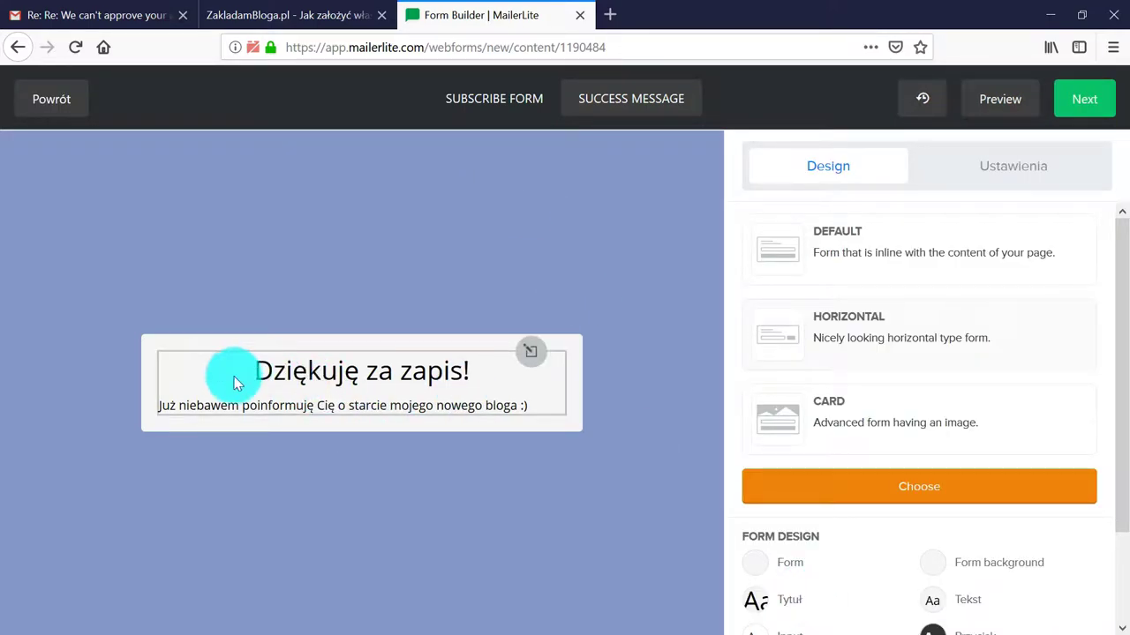
Step: Return to the subscribe form and open its title and text content for editing
left_click(499, 121)
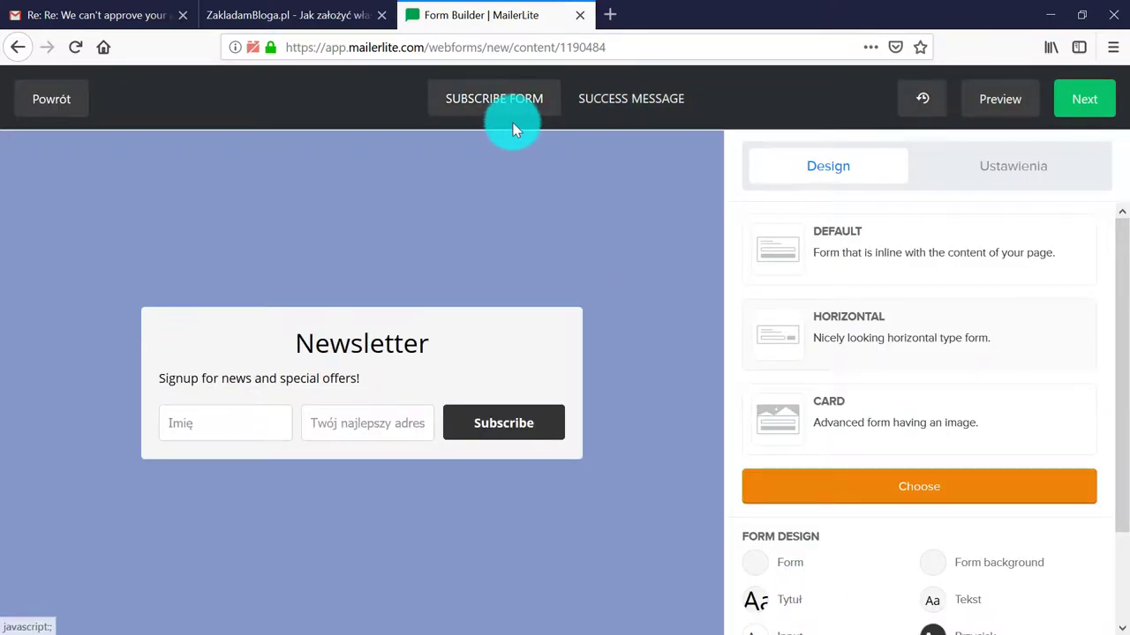
left_click(530, 325)
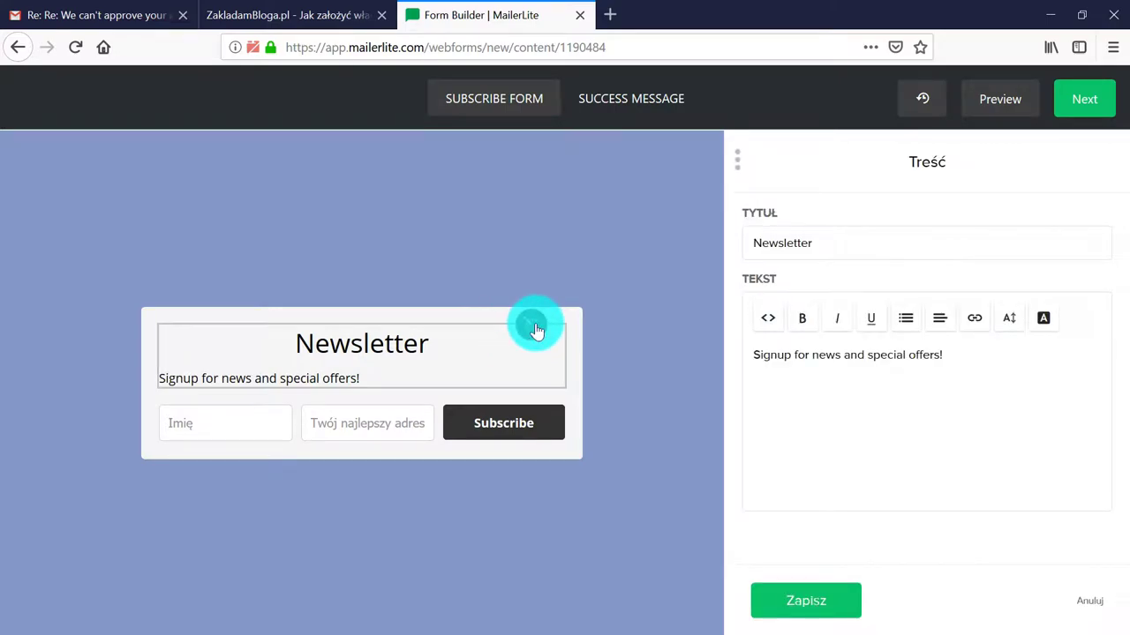
left_click_drag(857, 235, 680, 244)
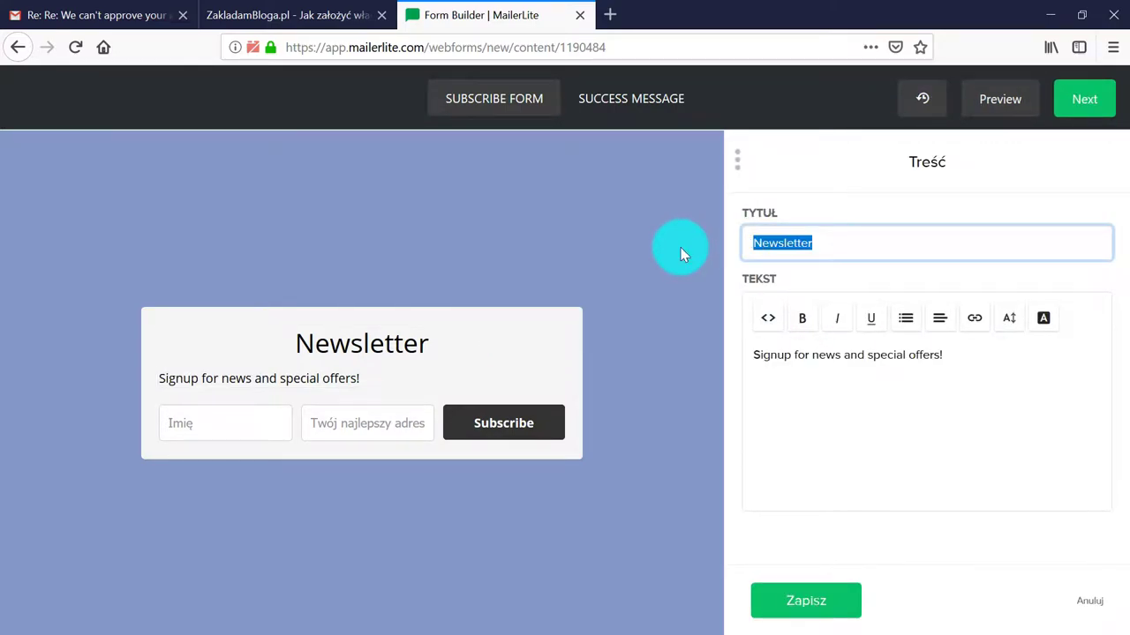
type("Zapisz się ")
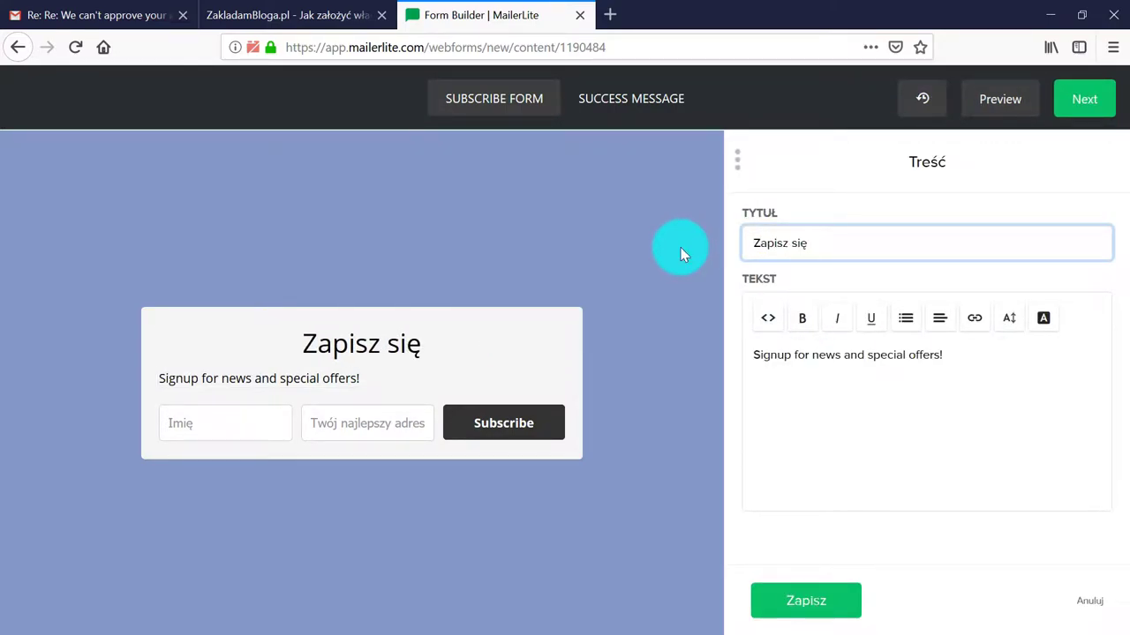
type("na mój n")
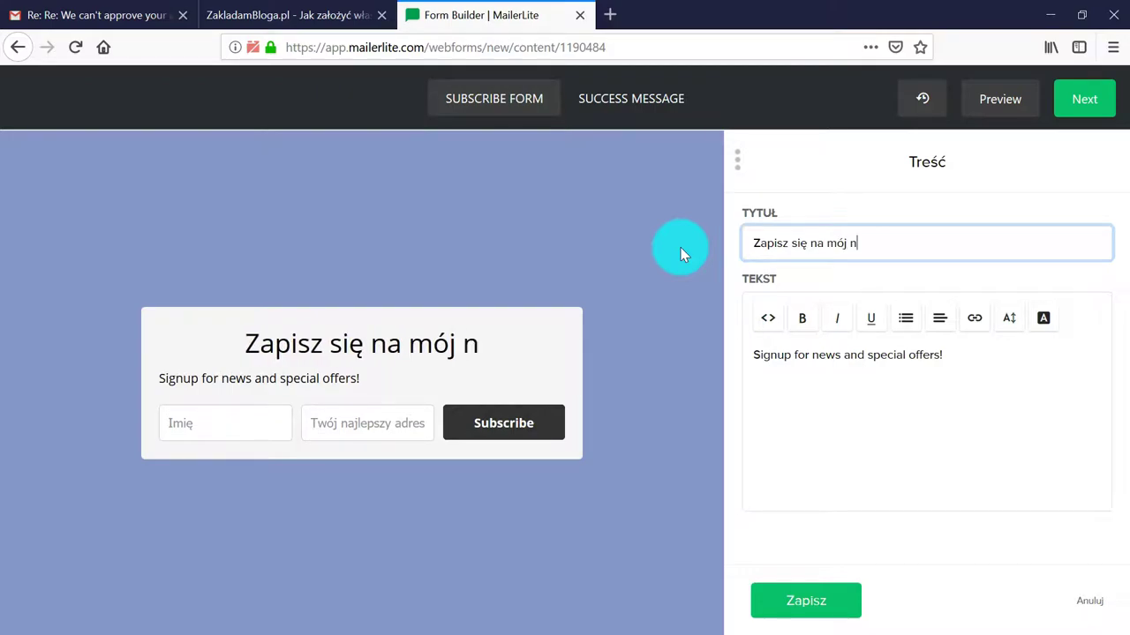
type("ews")
key("BackSpace")
key("BackSpace")
key("BackSpace")
key("BackSpace")
key("BackSpace")
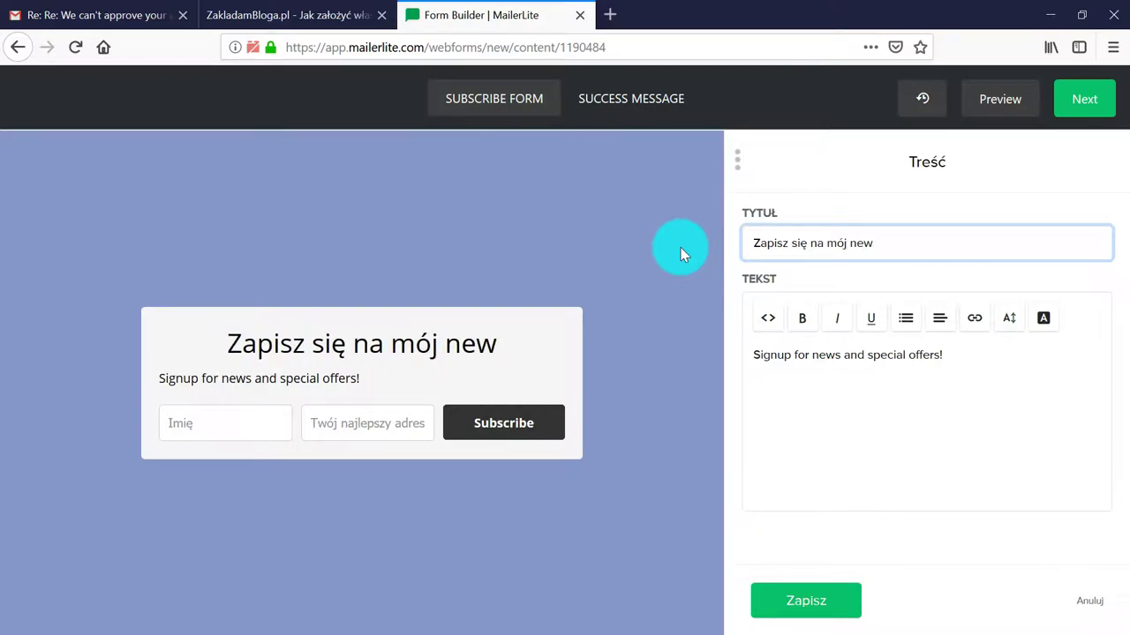
key("BackSpace")
key("BackSpace")
key("BackSpace")
key("BackSpace")
key("BackSpace")
key("BackSpace")
key("BackSpace")
key("BackSpace")
key("BackSpace")
key("BackSpace")
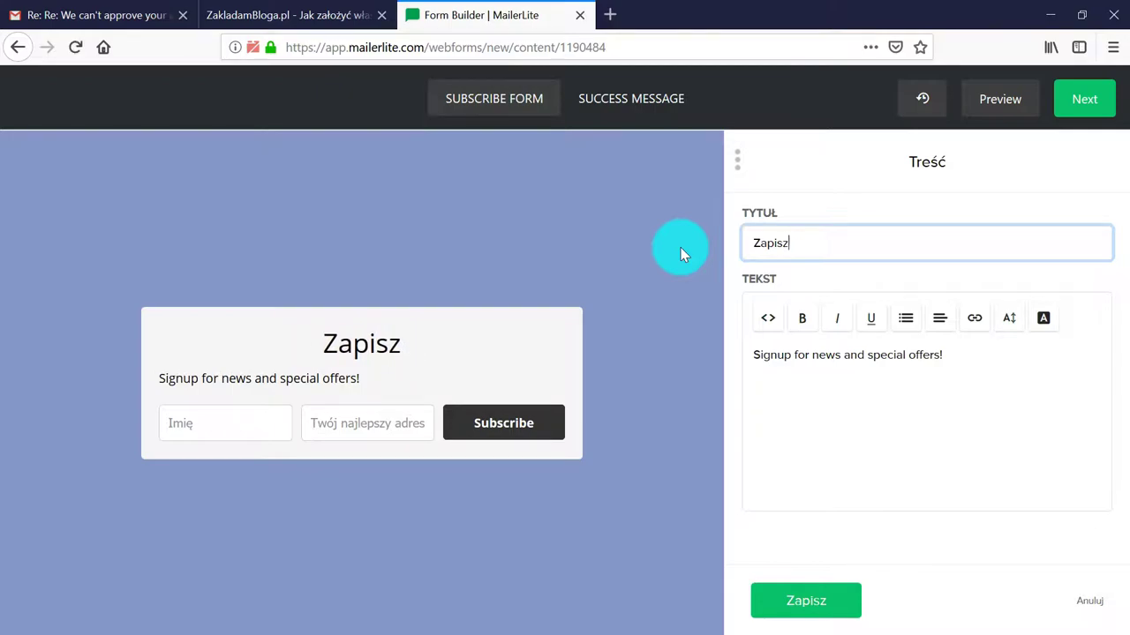
key("BackSpace")
Step: Set the subscribe form's title to "Podaj maila, żebym mógł powiadomić Cię o starcie tego bloga :)"
type("Pod")
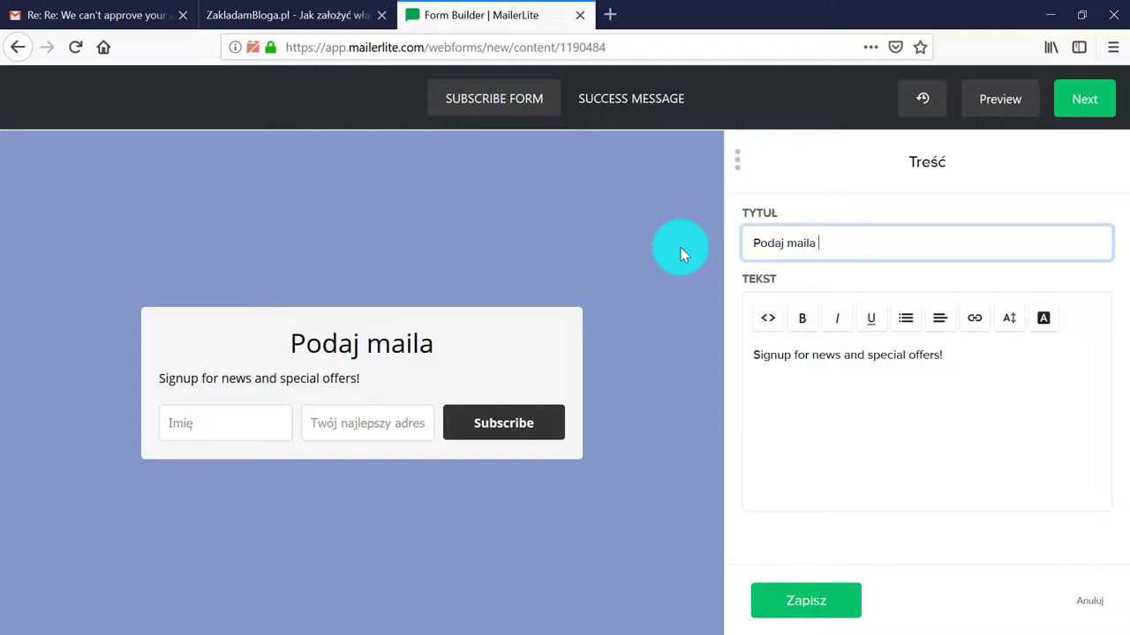
type("aj maila, żeby")
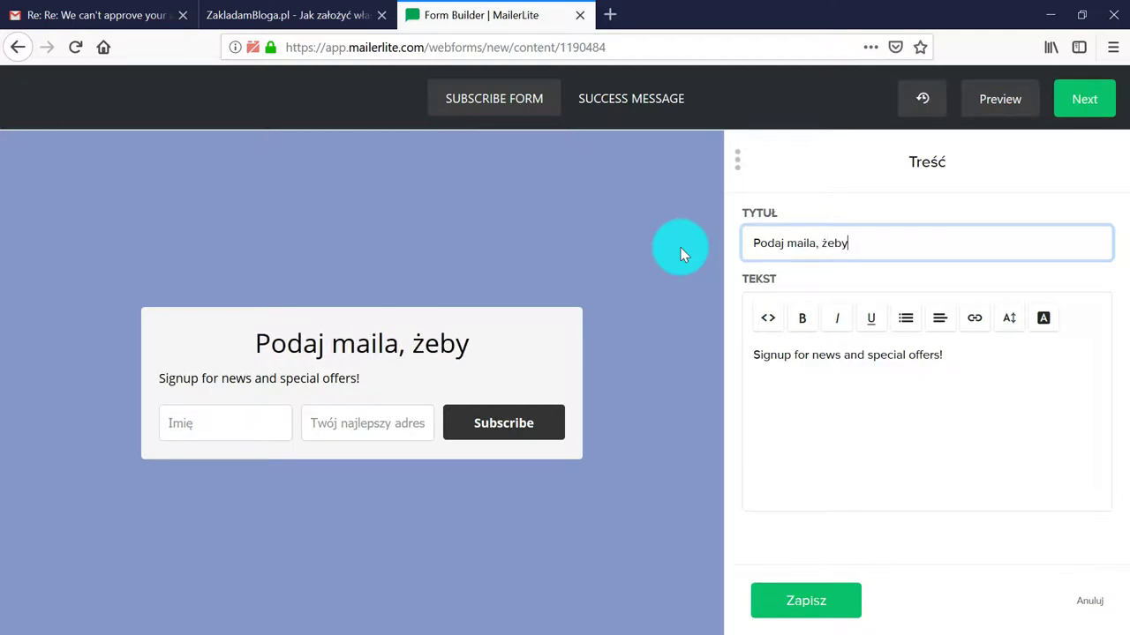
type("m mógł powi")
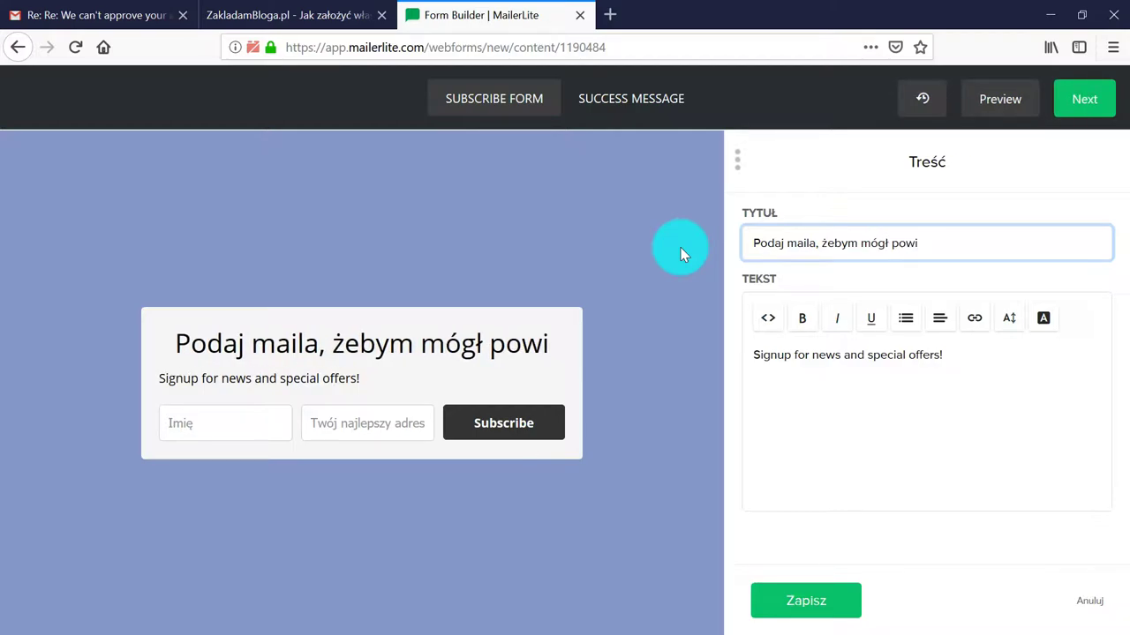
type("adomić")
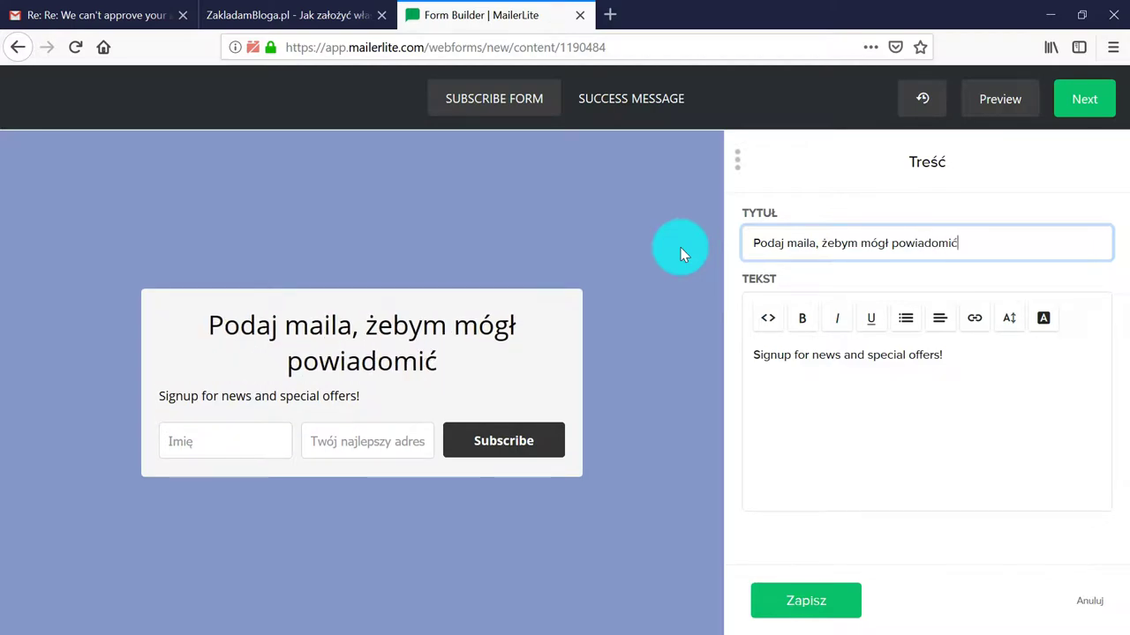
type(" Cię o star")
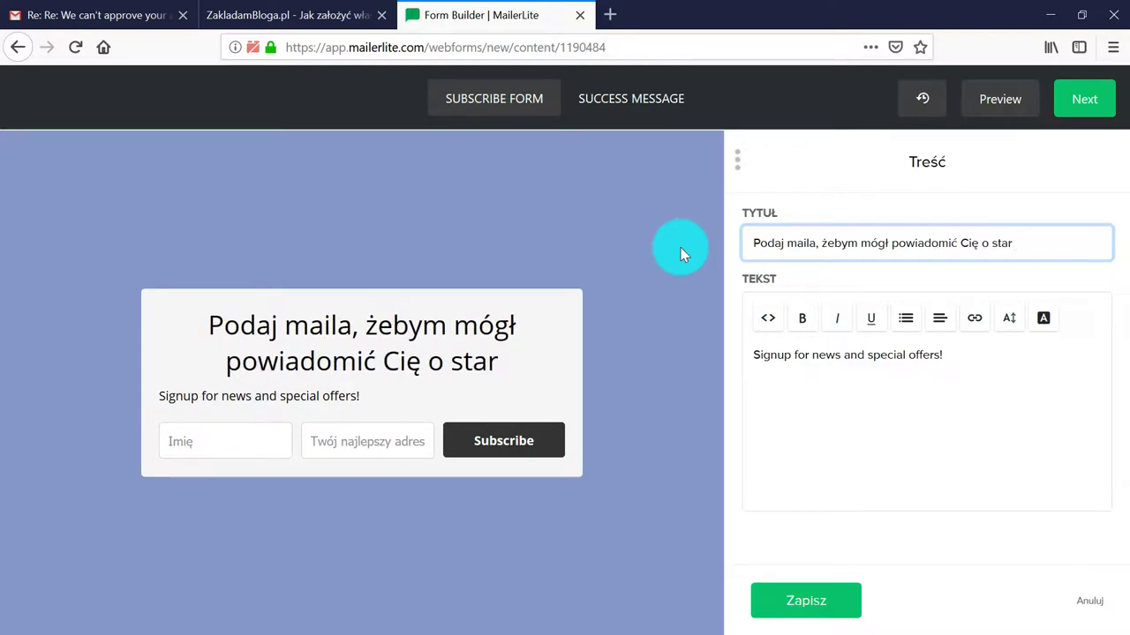
type("cie tego bloga")
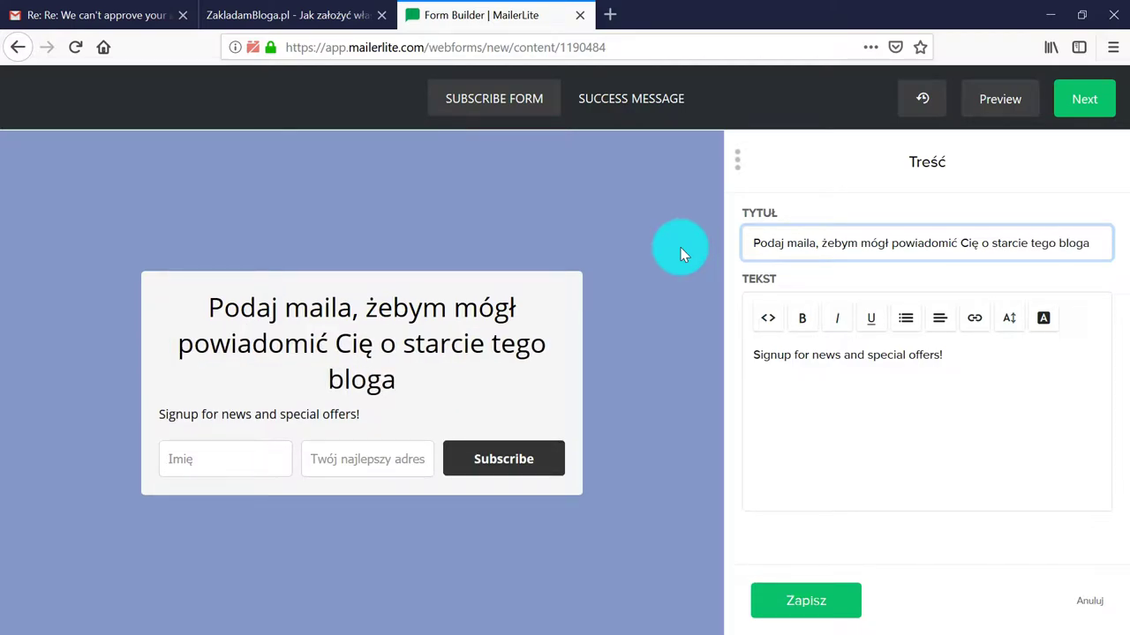
type("  :)")
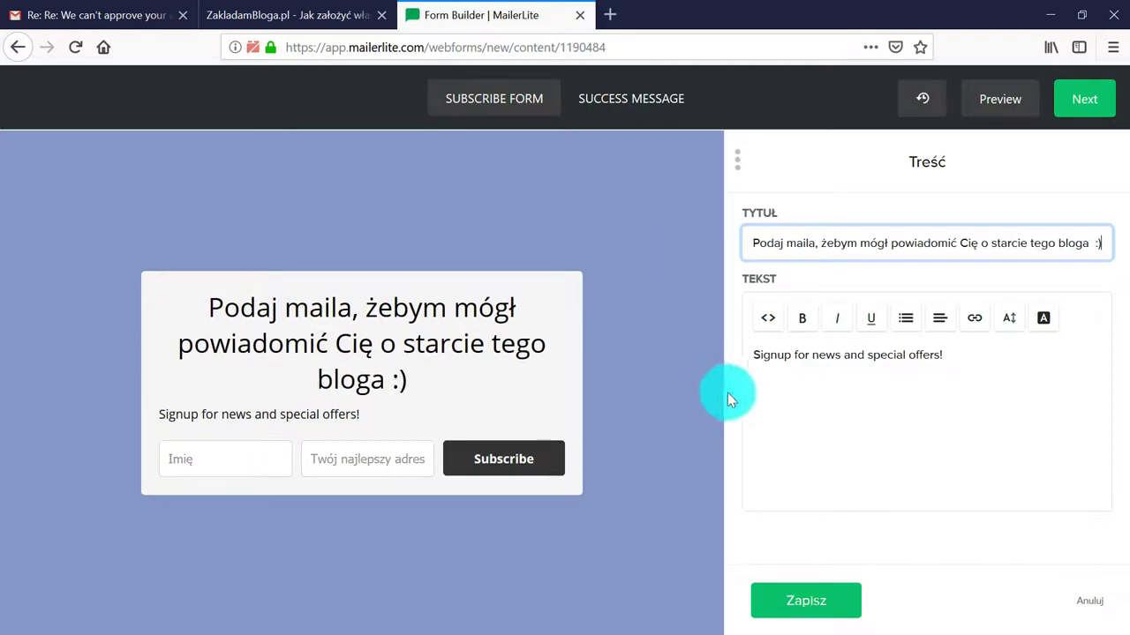
Step: Delete the description text under the subscribe form's title and save the content
triple_click(870, 352)
key("BackSpace")
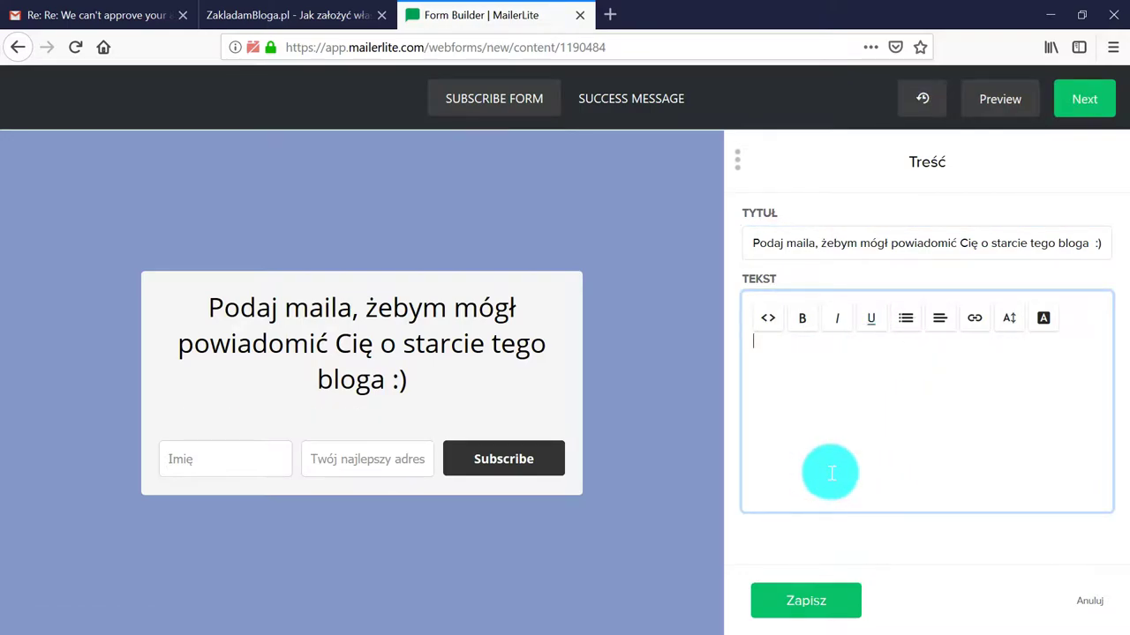
left_click(812, 601)
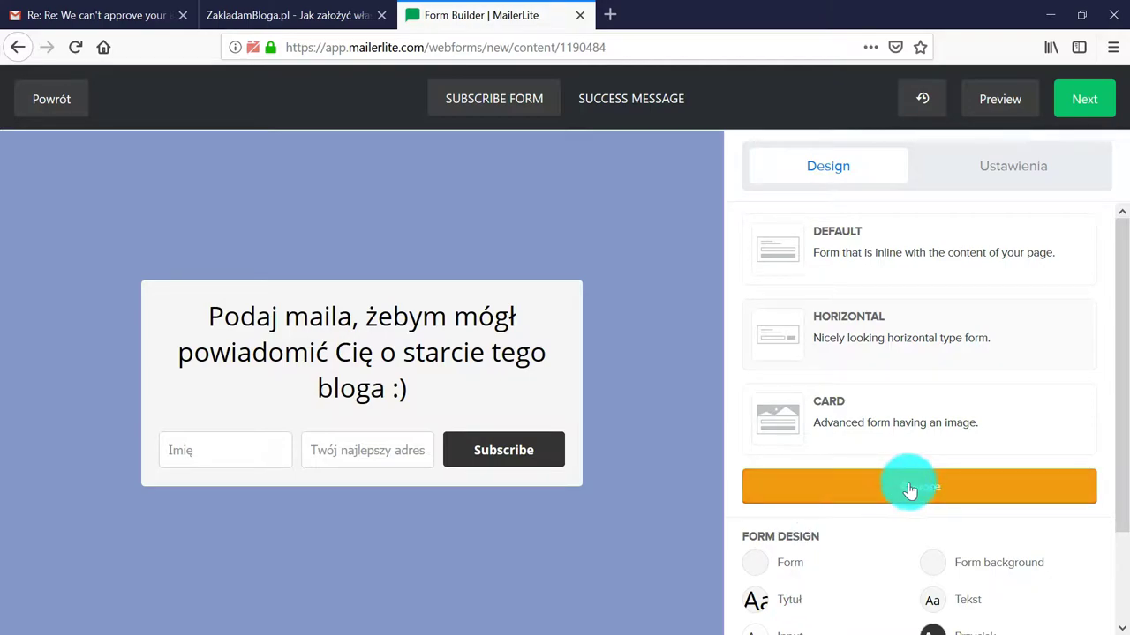
Step: Change the subscribe button's text to "Zapisz mnie", save it and proceed to the form's settings page
left_click(500, 443)
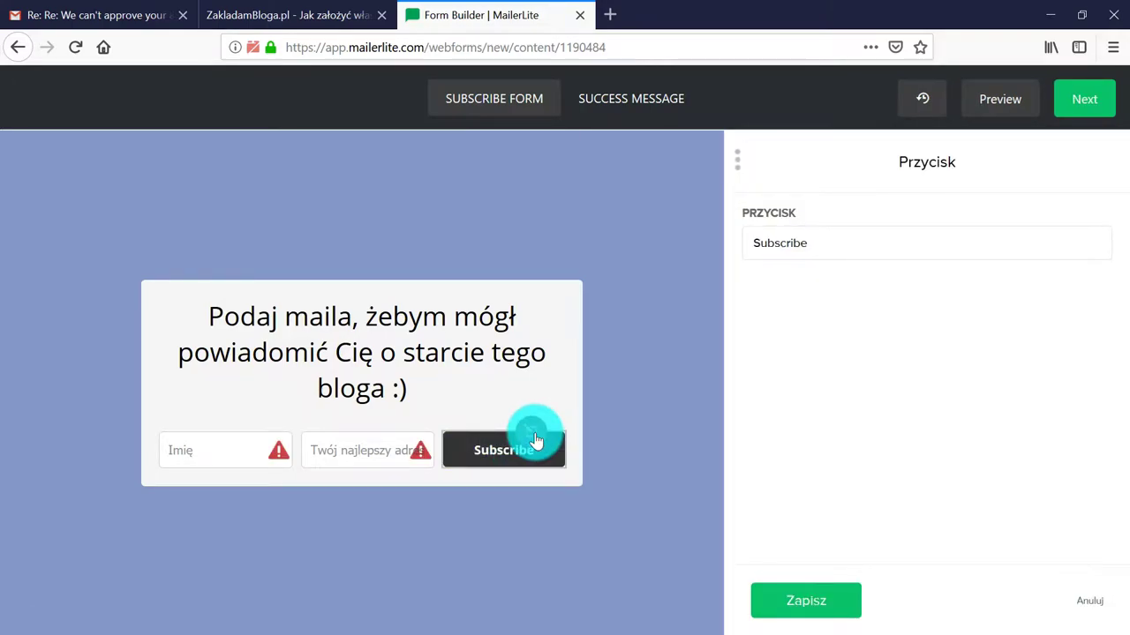
left_click_drag(826, 248, 679, 253)
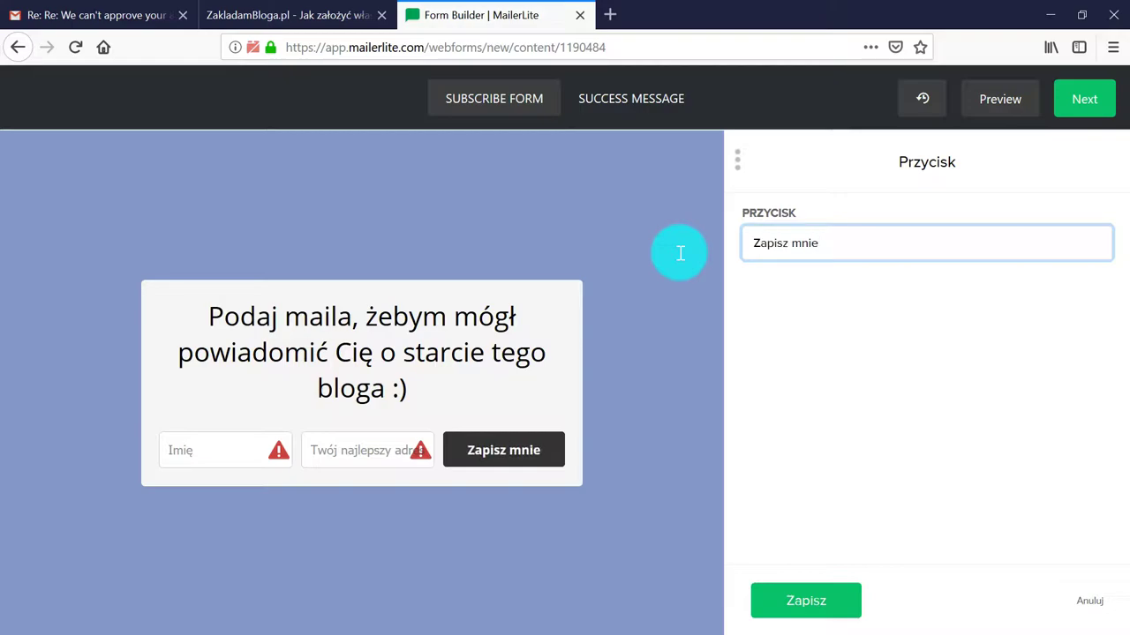
left_click(799, 603)
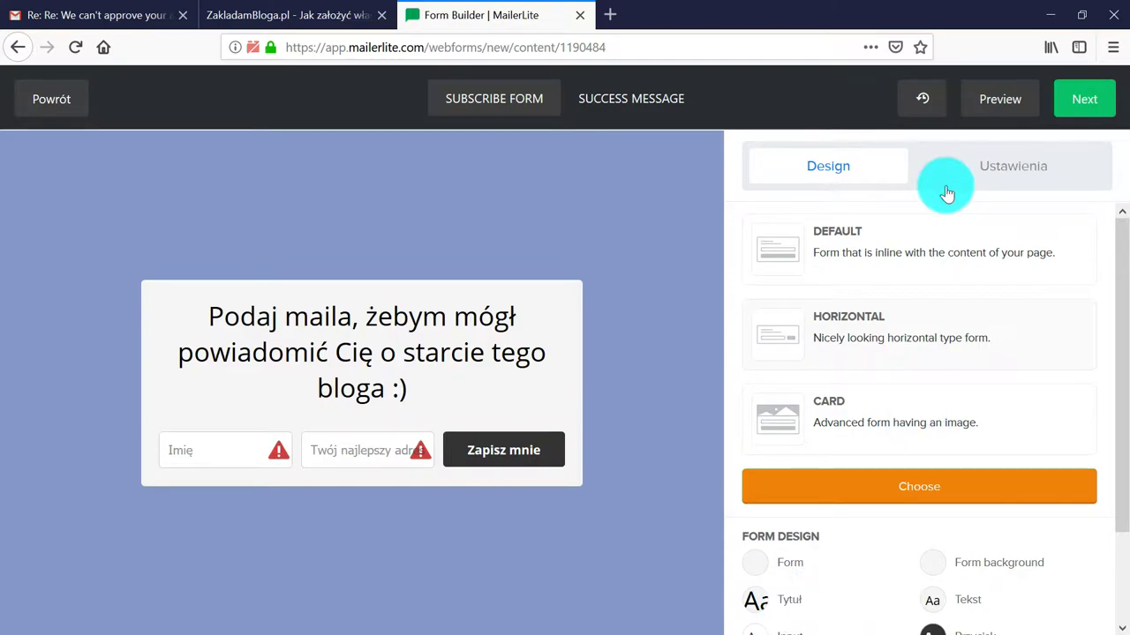
left_click(1084, 99)
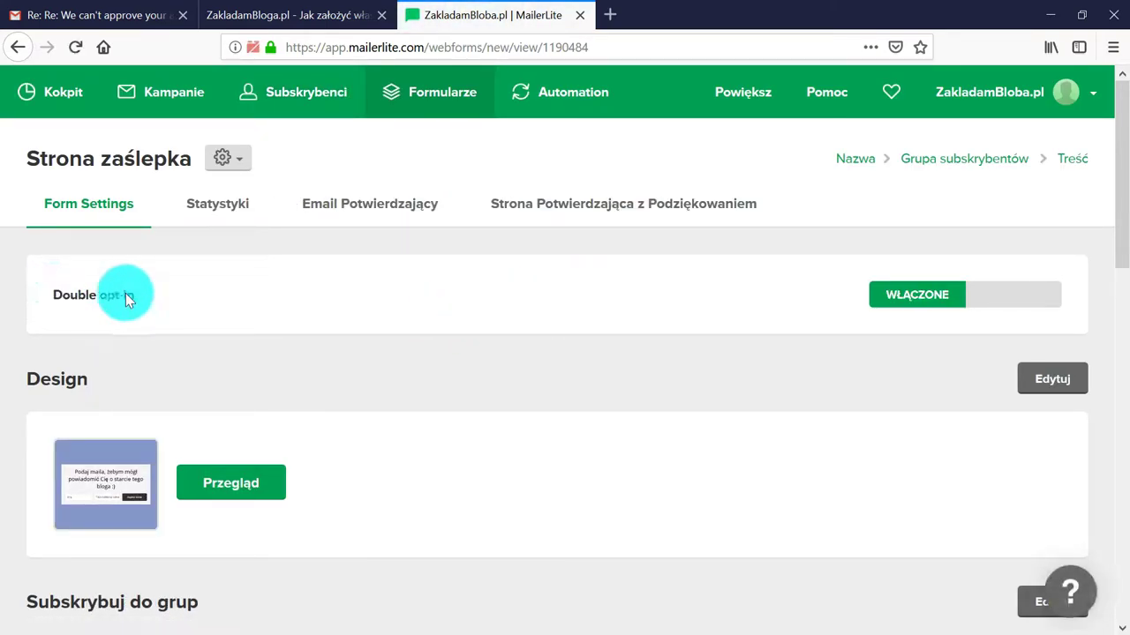
Step: Preview the finished signup form from its settings page and close the preview
scroll(509, 328, "down", 3)
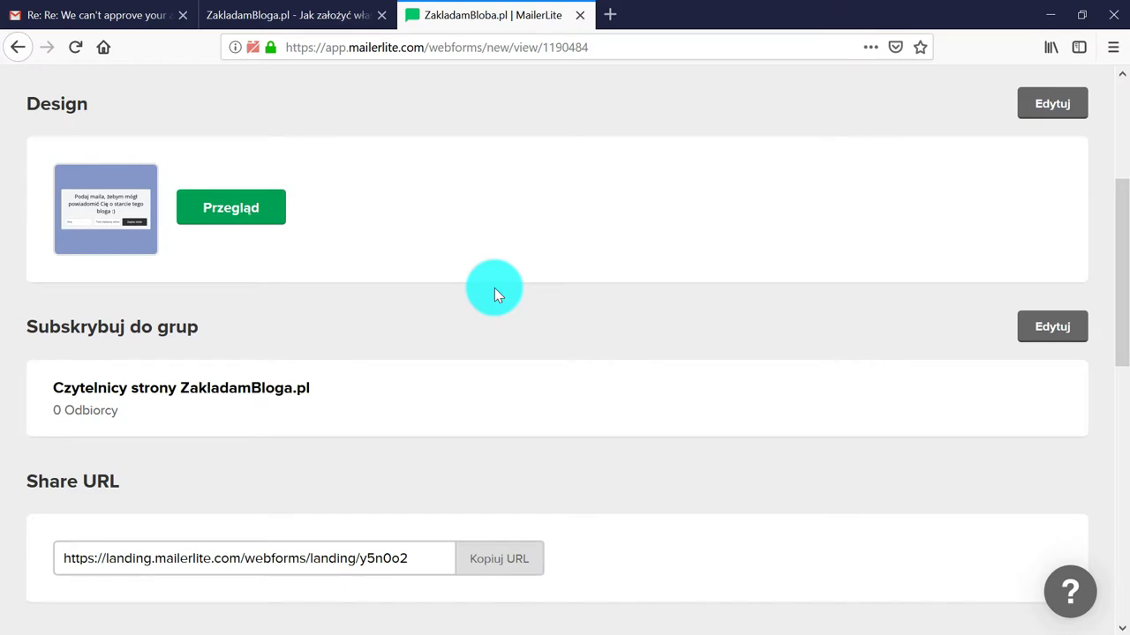
scroll(540, 273, "up", 3)
left_click(234, 488)
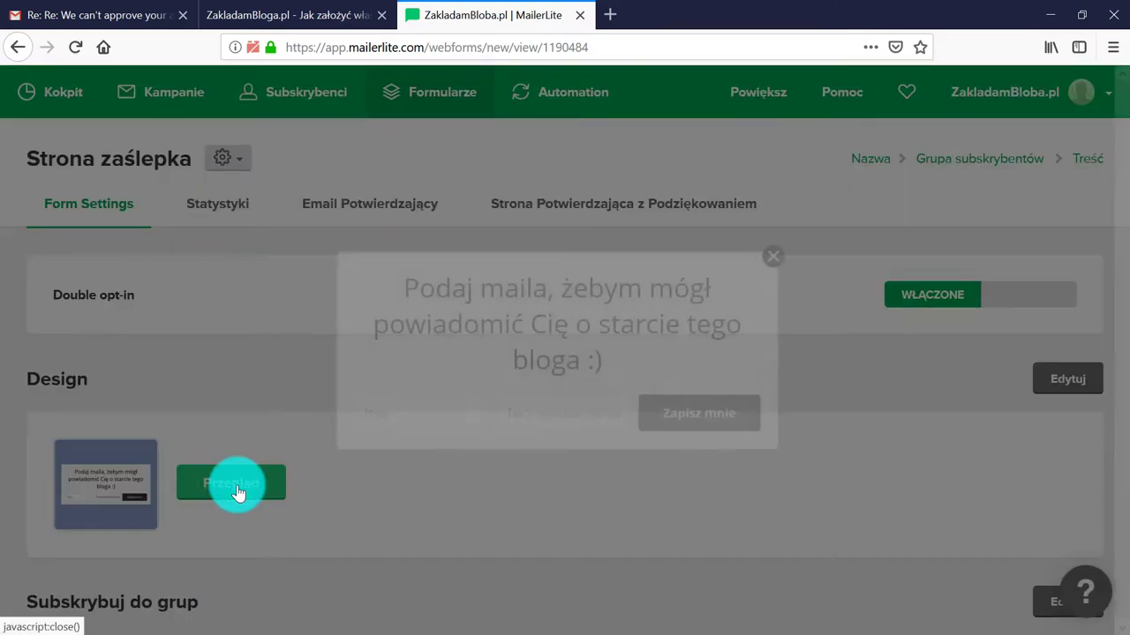
left_click(773, 257)
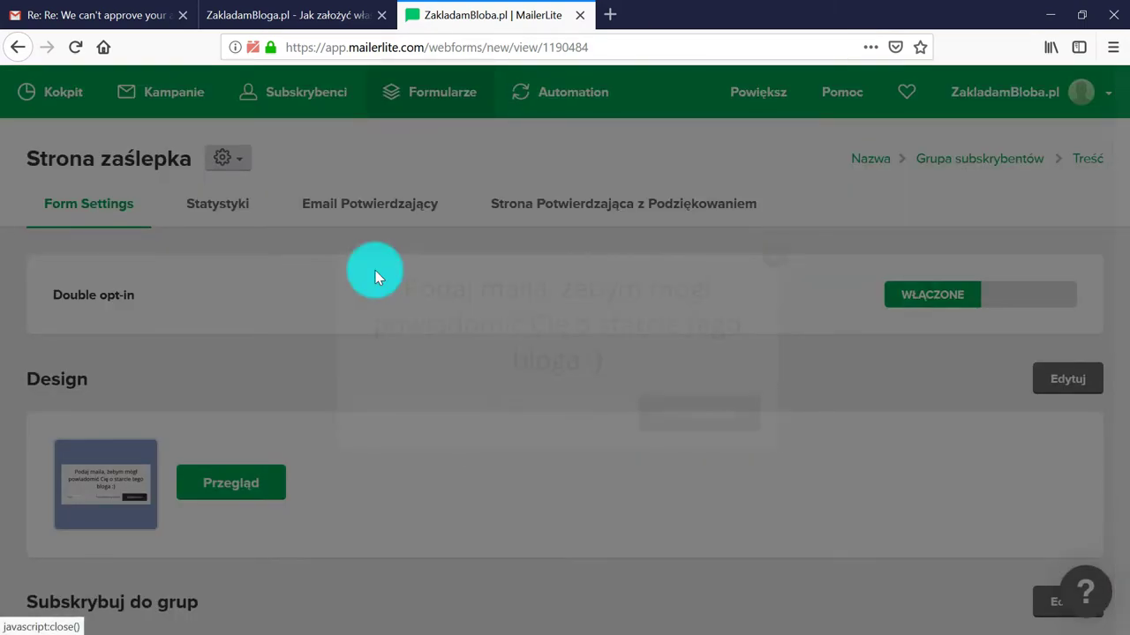
Step: Examine the website embedding section of the form settings, comparing the HTML code with the JavaScript code
scroll(382, 302, "down", 4)
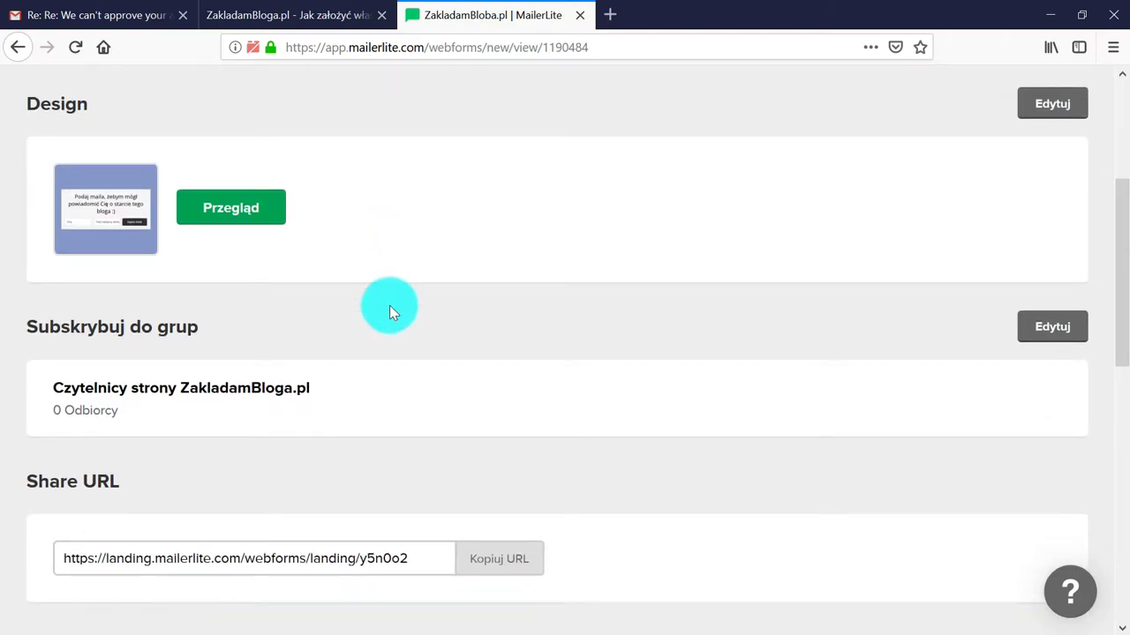
scroll(389, 306, "down", 3)
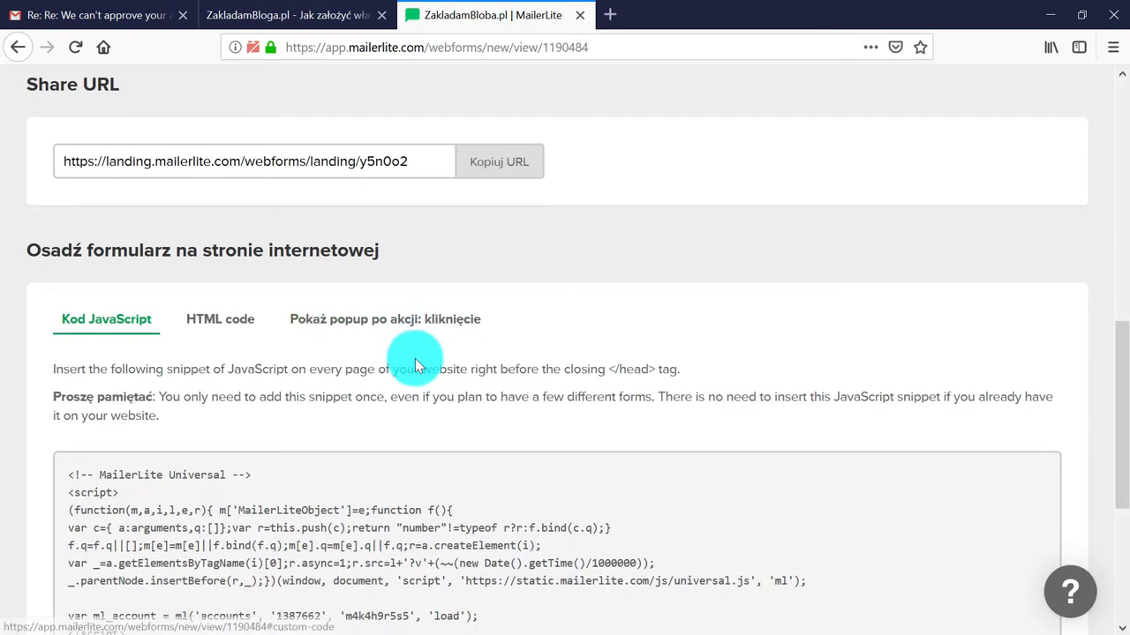
scroll(414, 358, "down", 1)
scroll(450, 400, "down", 3)
scroll(450, 402, "up", 7)
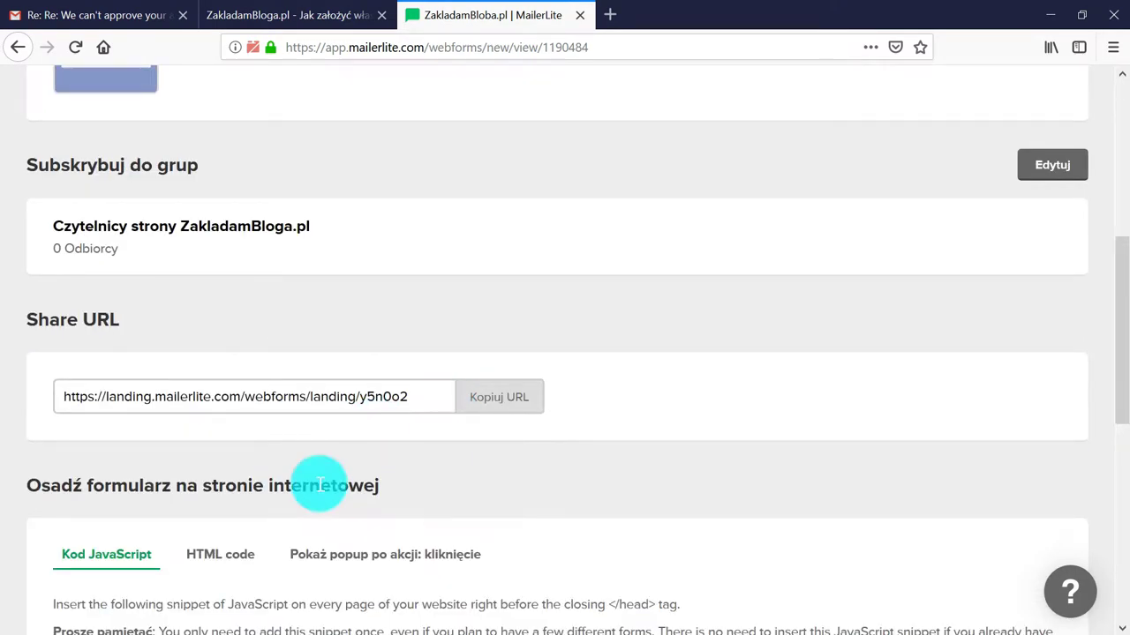
left_click(228, 565)
scroll(265, 468, "down", 2)
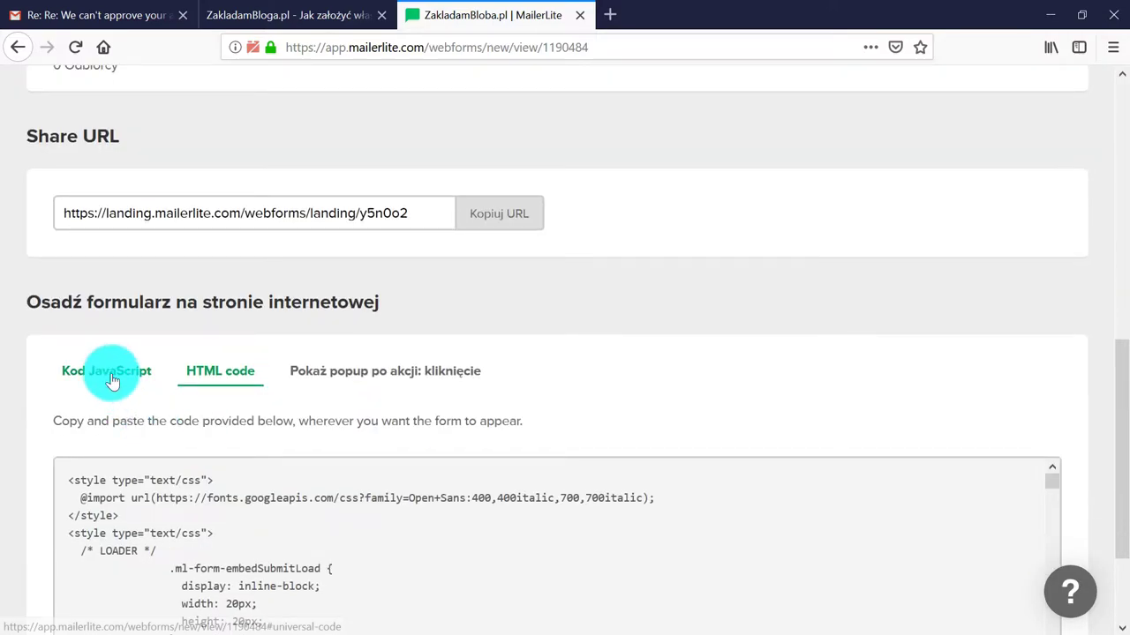
left_click(84, 375)
scroll(399, 404, "down", 3)
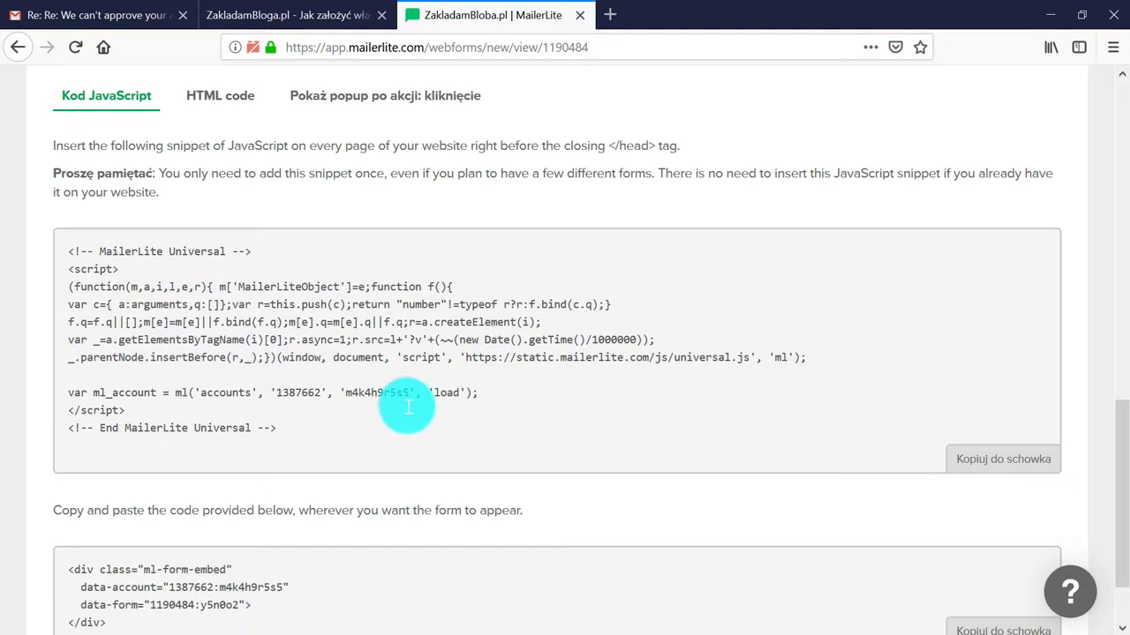
scroll(408, 406, "down", 1)
scroll(408, 406, "up", 10)
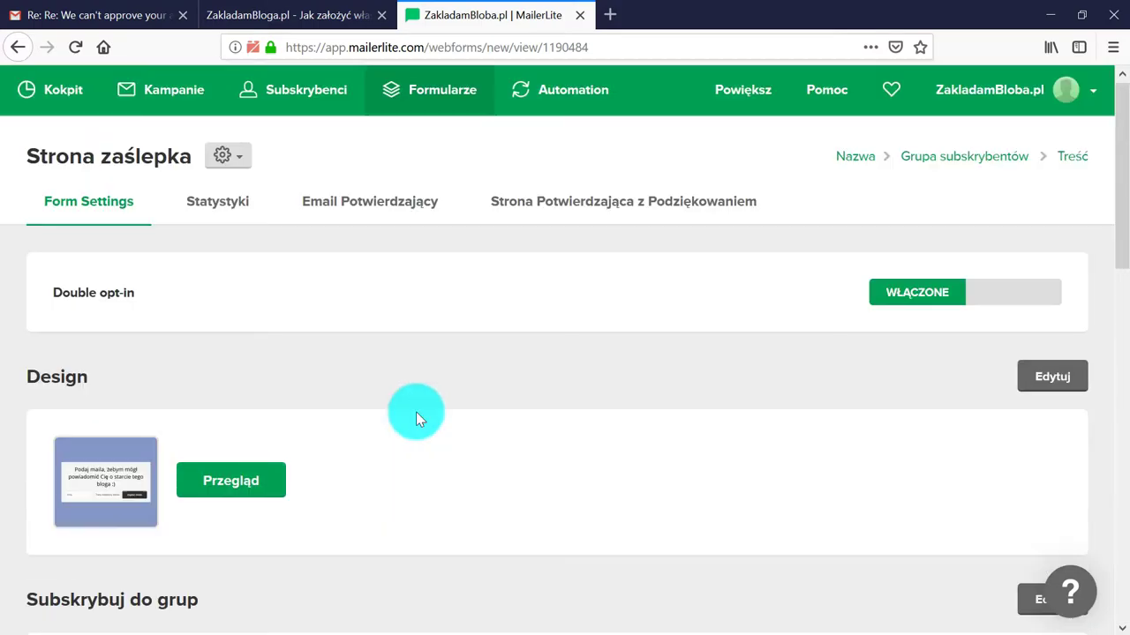
scroll(704, 353, "down", 10)
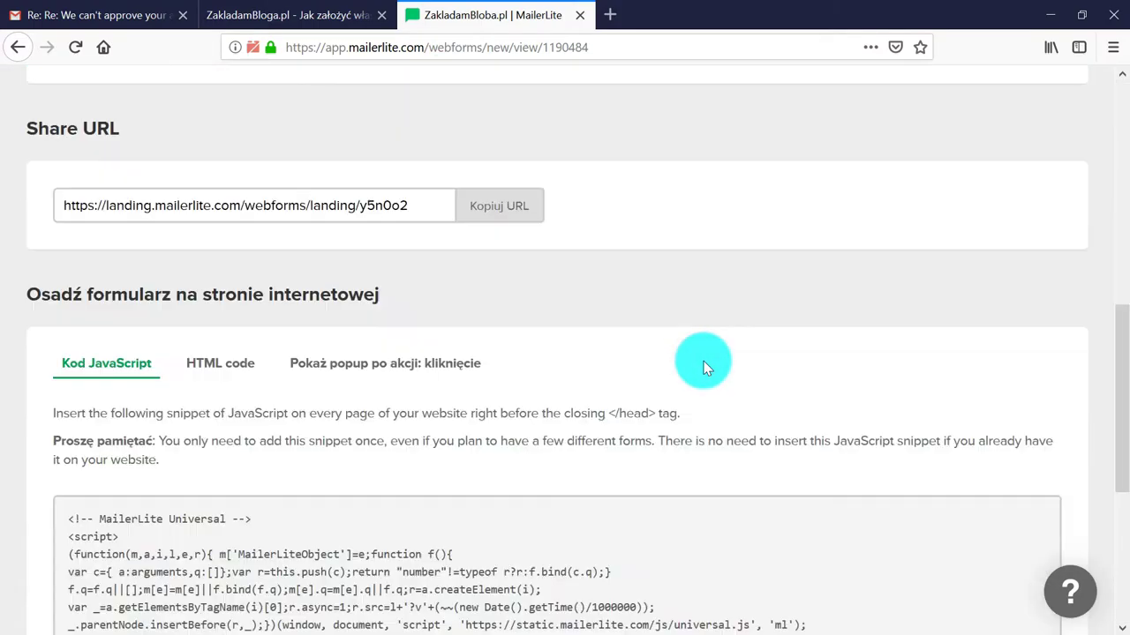
scroll(706, 383, "up", 10)
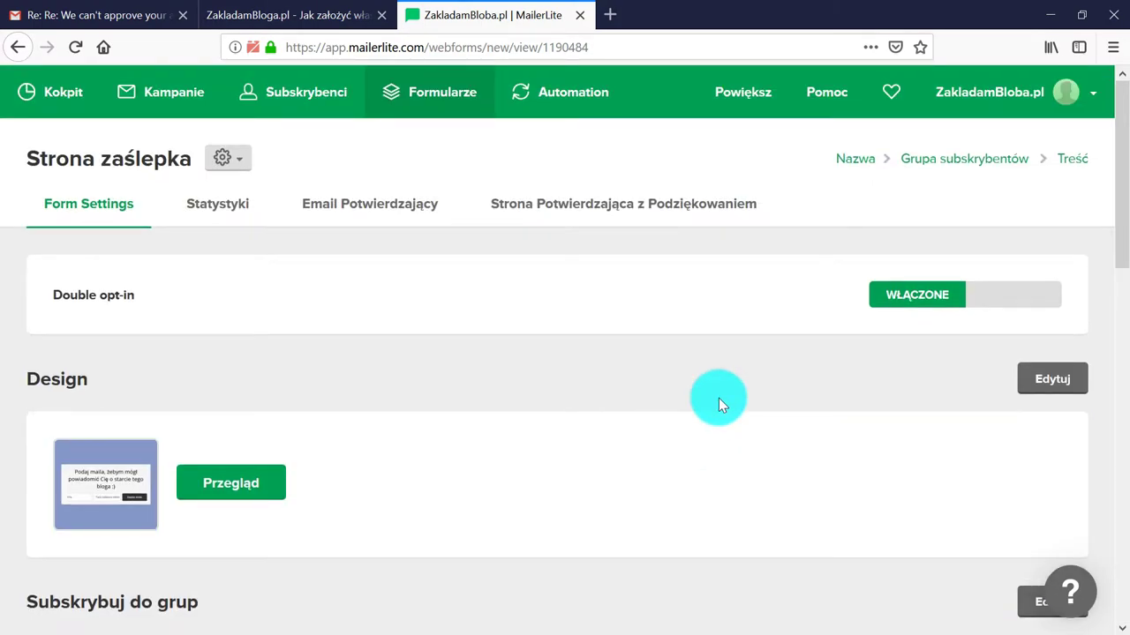
Step: Reopen the "Strona zaślepka" form from the embedded forms list and view its statistics
left_click(440, 102)
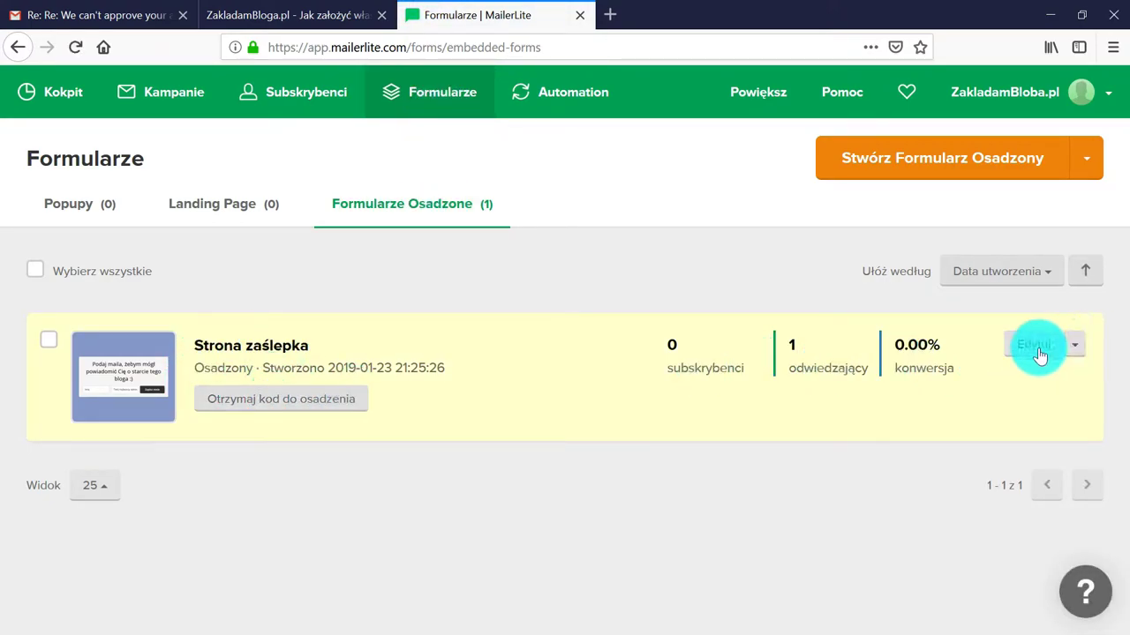
left_click(269, 357)
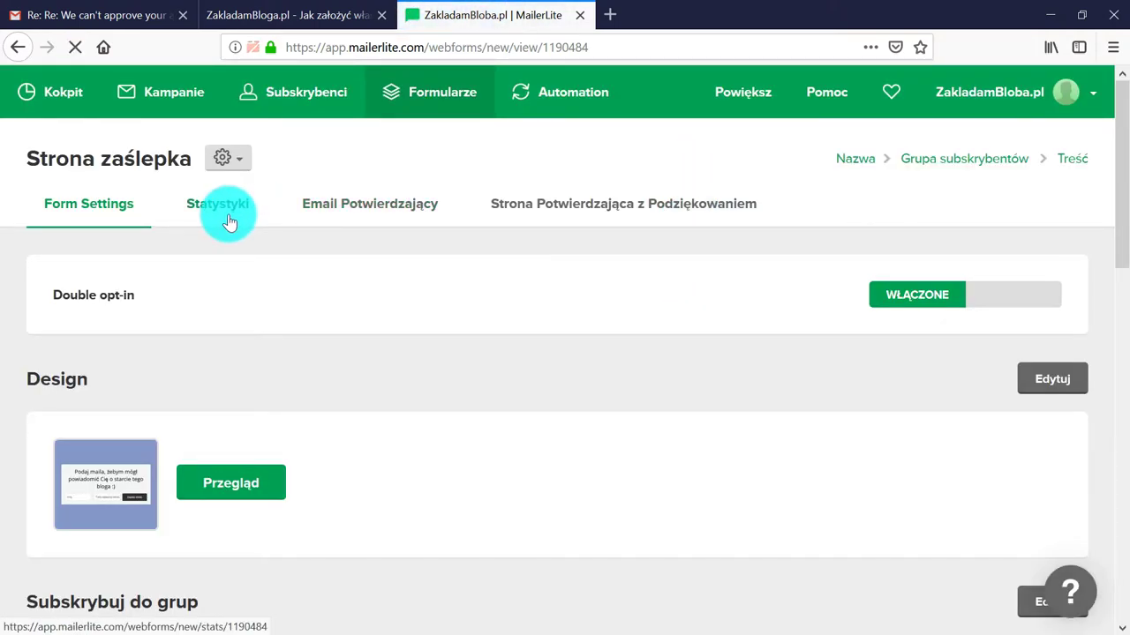
left_click(222, 210)
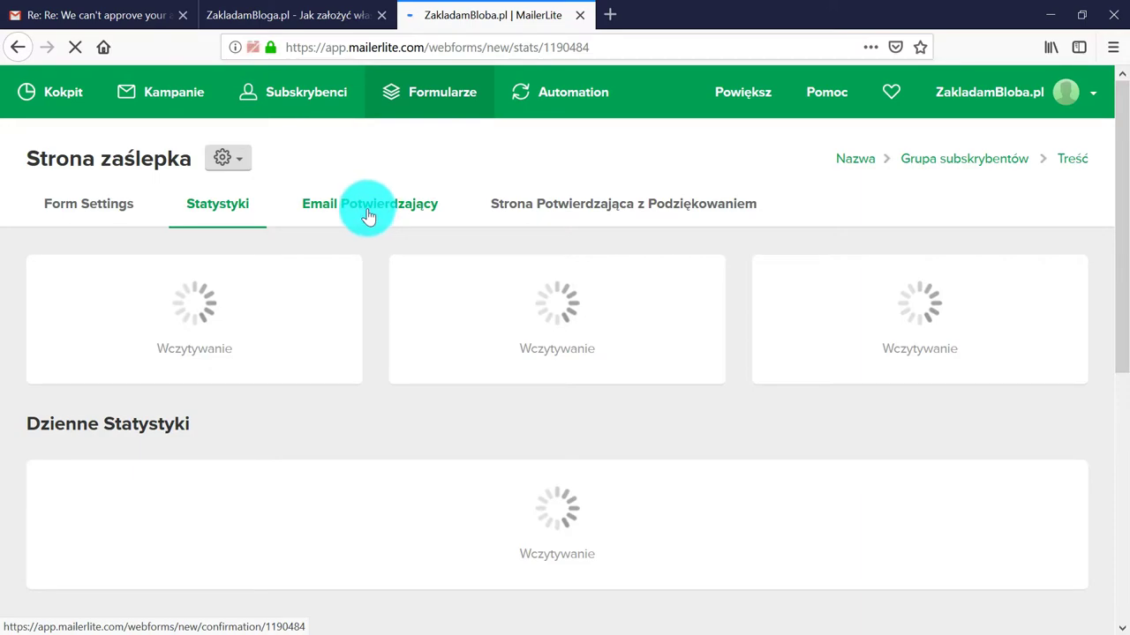
Step: Review the form's confirmation email, including its subject, sender and message content, and return to the form settings
left_click(368, 214)
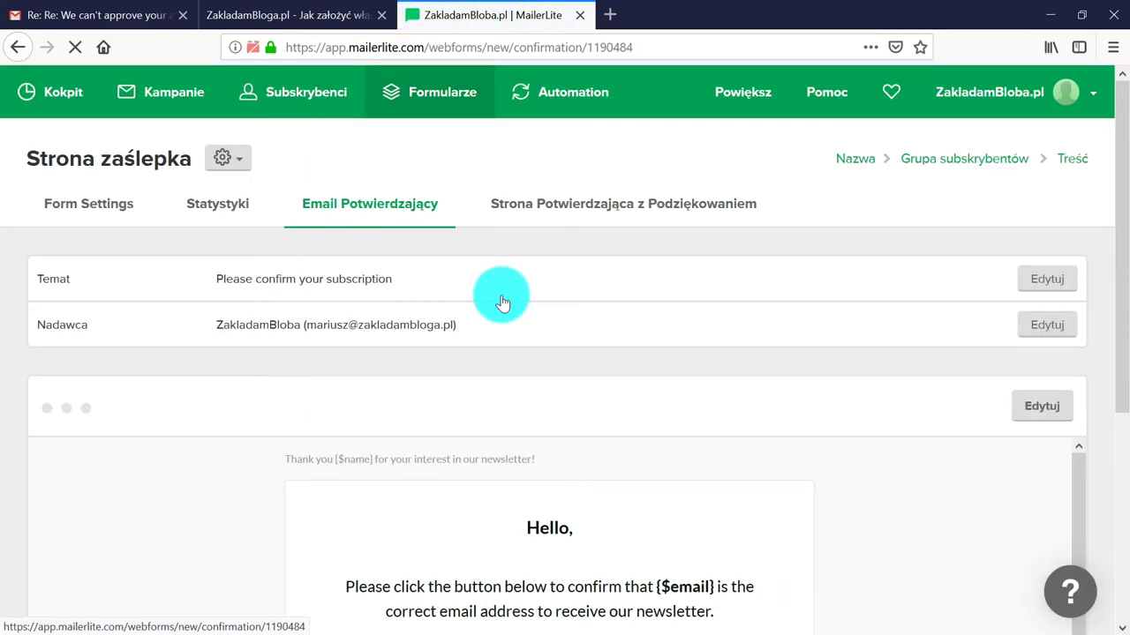
scroll(600, 363, "down", 2)
scroll(583, 494, "down", 1)
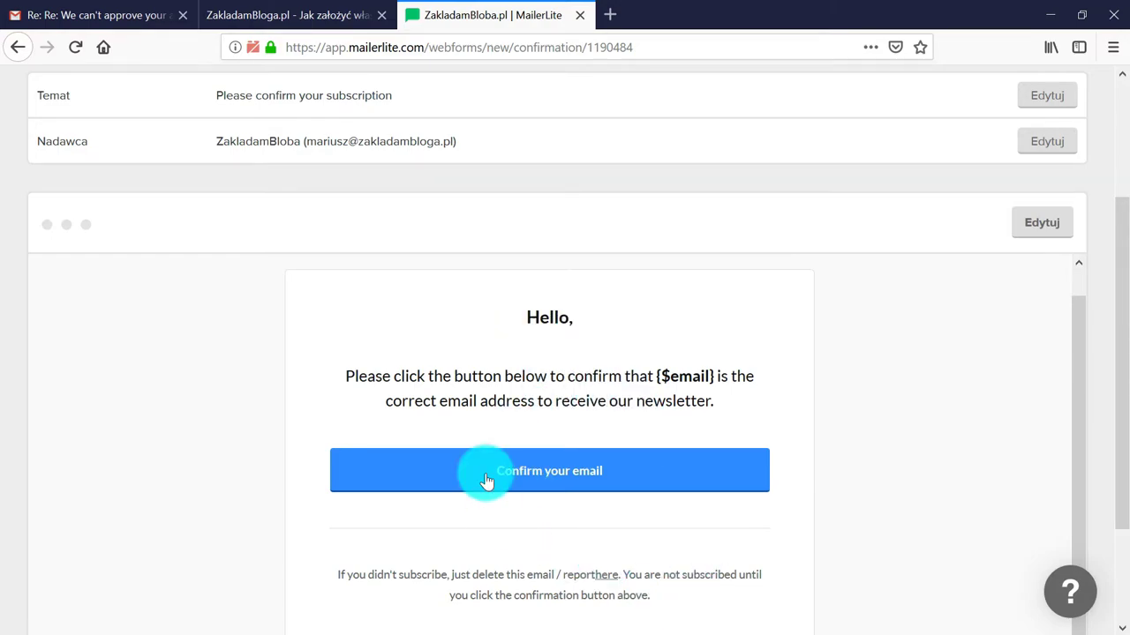
scroll(609, 428, "up", 1)
scroll(609, 428, "up", 3)
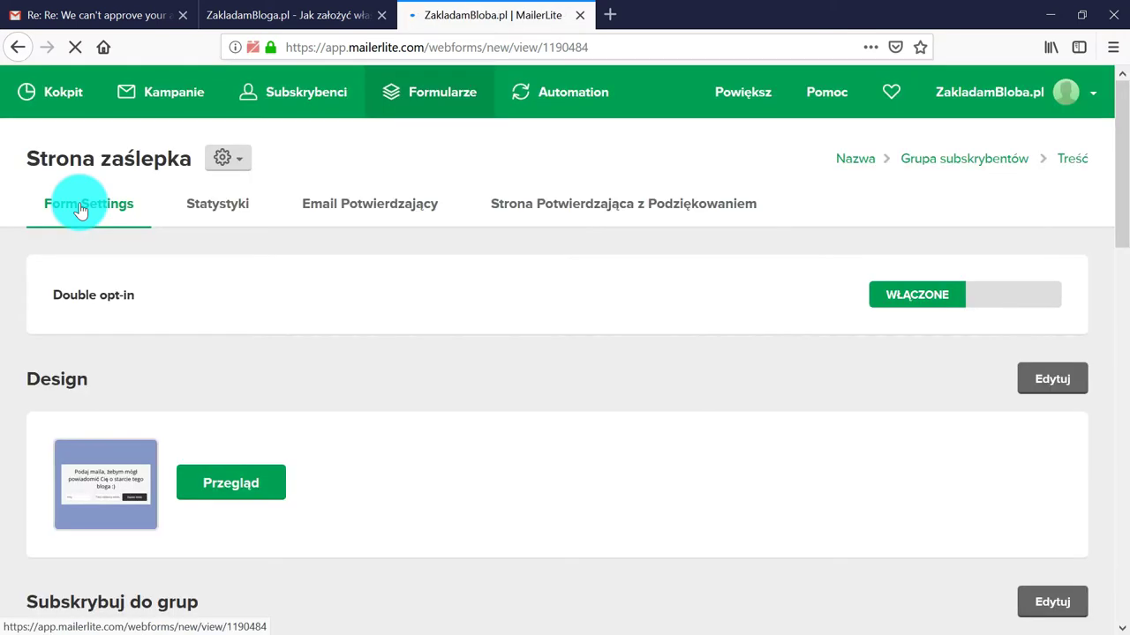
Step: Examine the form's embedding options, checking the popup-on-click variant and returning to the JavaScript snippets
scroll(609, 375, "down", 3)
scroll(609, 375, "down", 10)
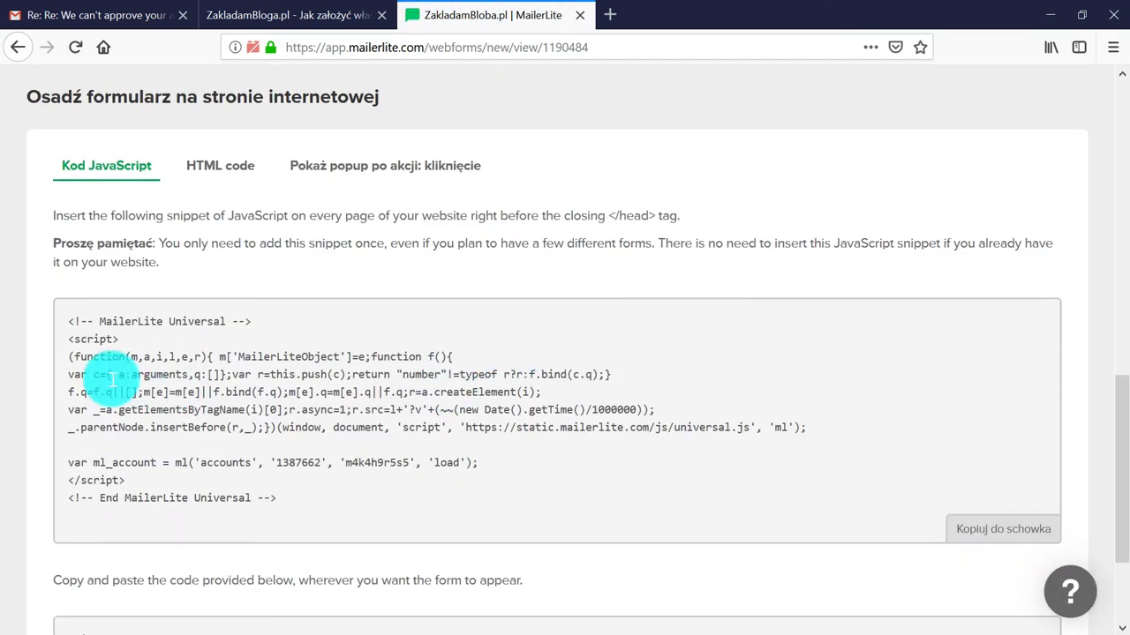
scroll(350, 381, "down", 2)
scroll(349, 381, "down", 1)
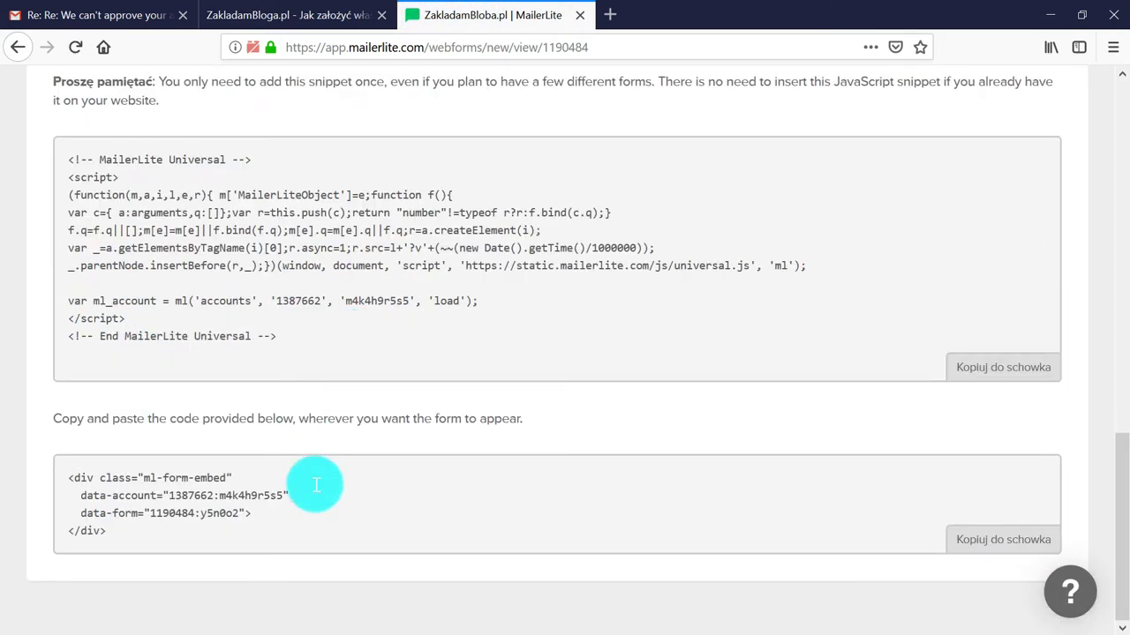
scroll(384, 364, "up", 4)
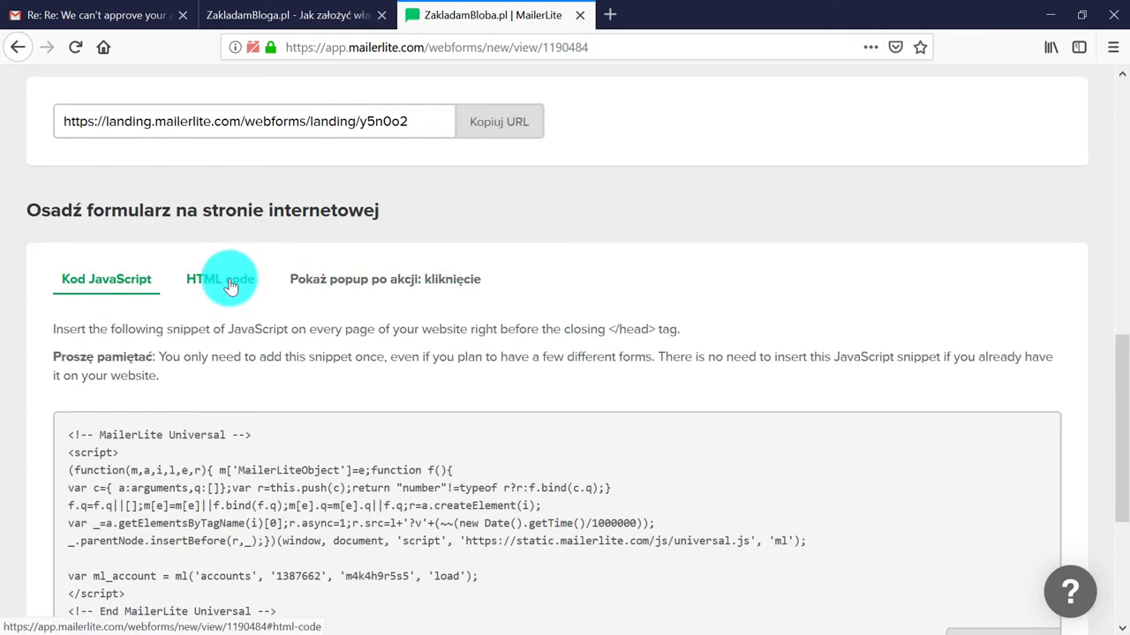
left_click(367, 280)
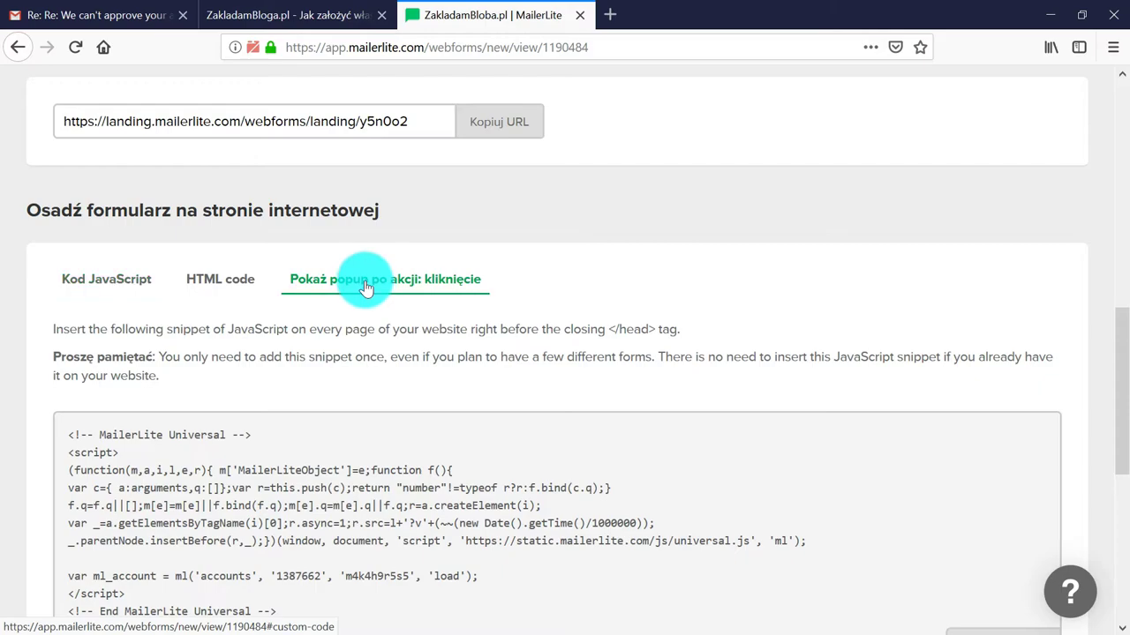
left_click(136, 297)
scroll(303, 389, "up", 5)
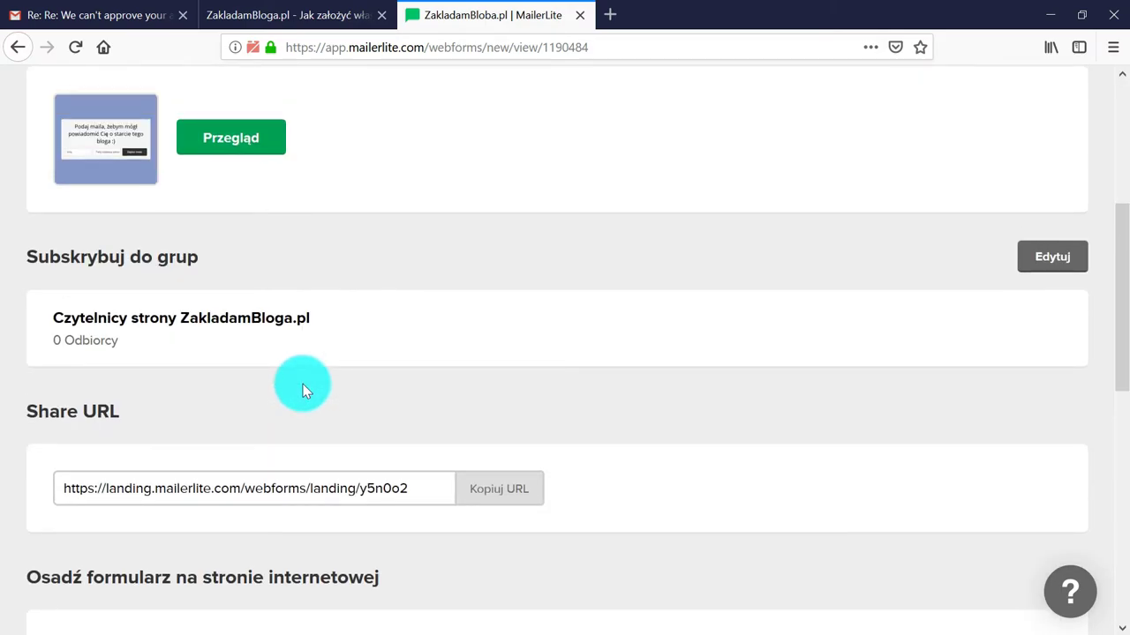
scroll(333, 403, "up", 3)
scroll(378, 411, "up", 1)
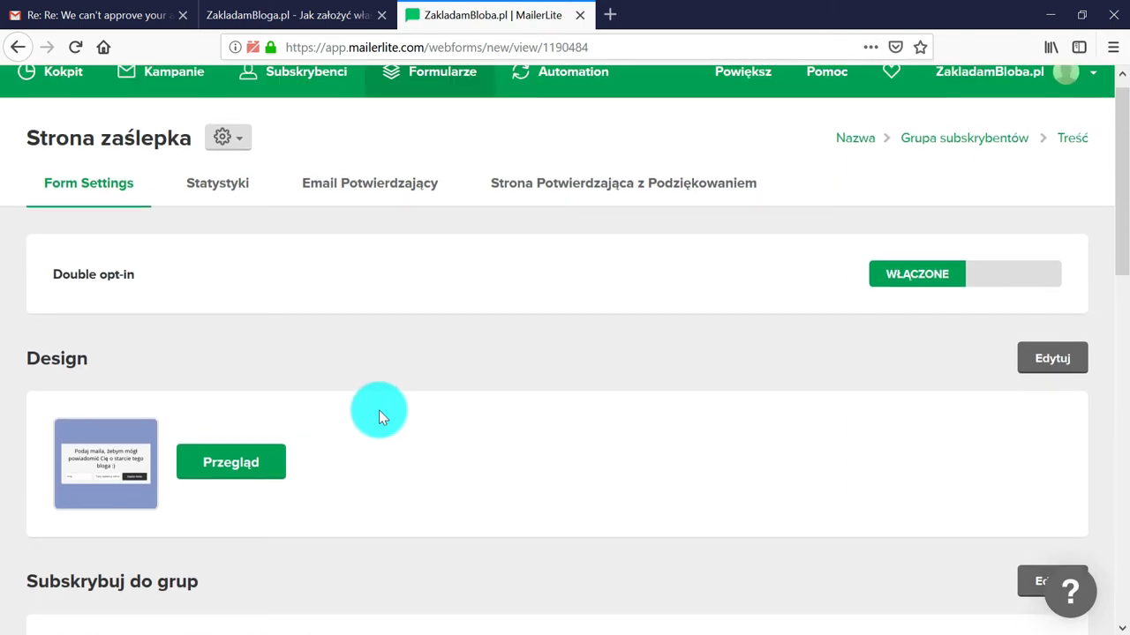
scroll(378, 412, "down", 5)
scroll(369, 423, "down", 2)
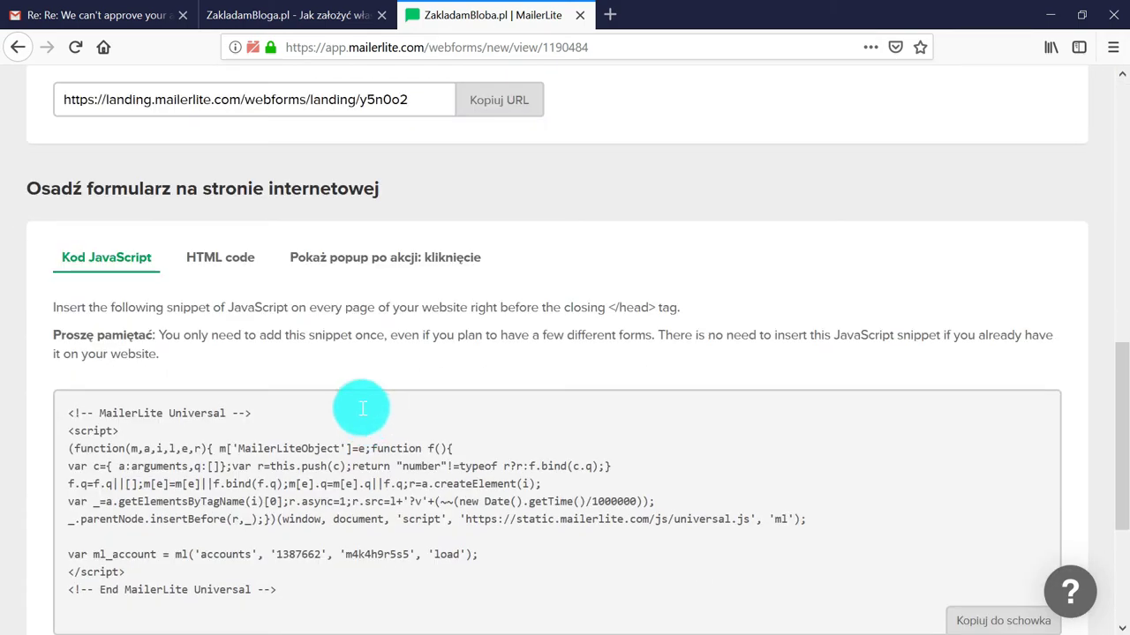
scroll(318, 322, "down", 2)
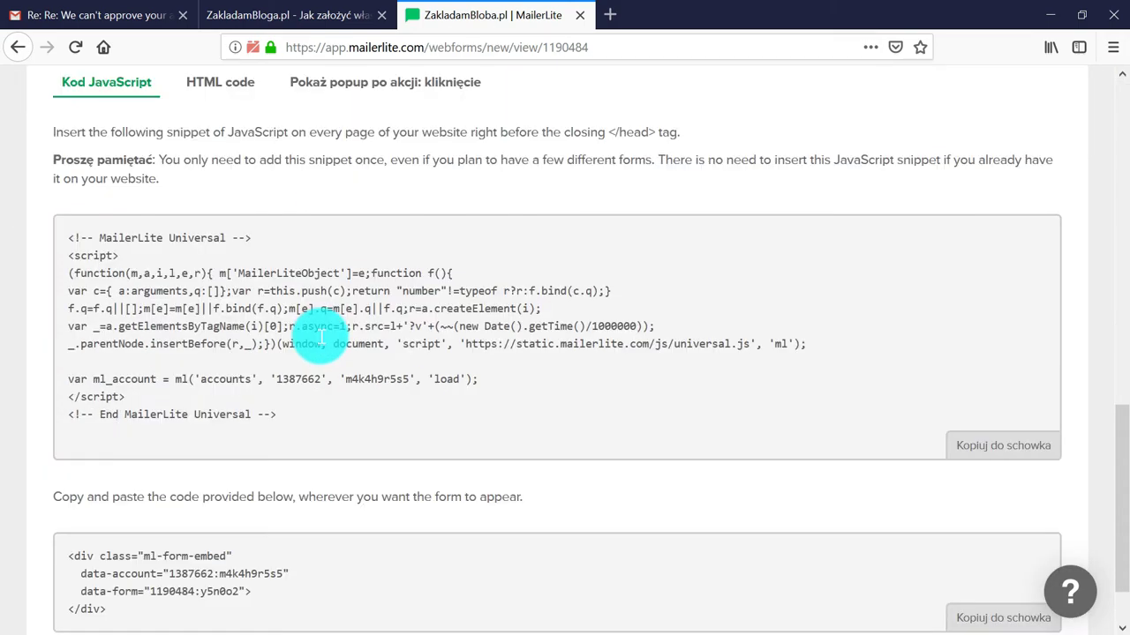
scroll(283, 414, "up", 3)
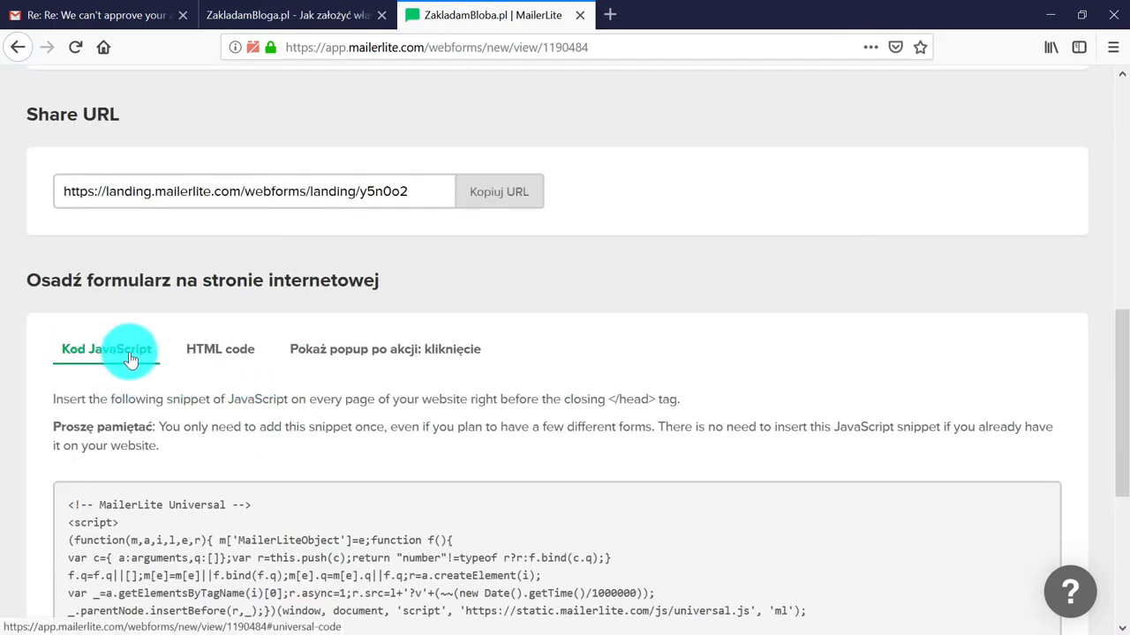
Step: Read the JavaScript embedding instructions, highlighting the MailerLite Universal snippet and the closing </head> tag it must precede
scroll(171, 361, "down", 1)
left_click_drag(159, 307, 680, 300)
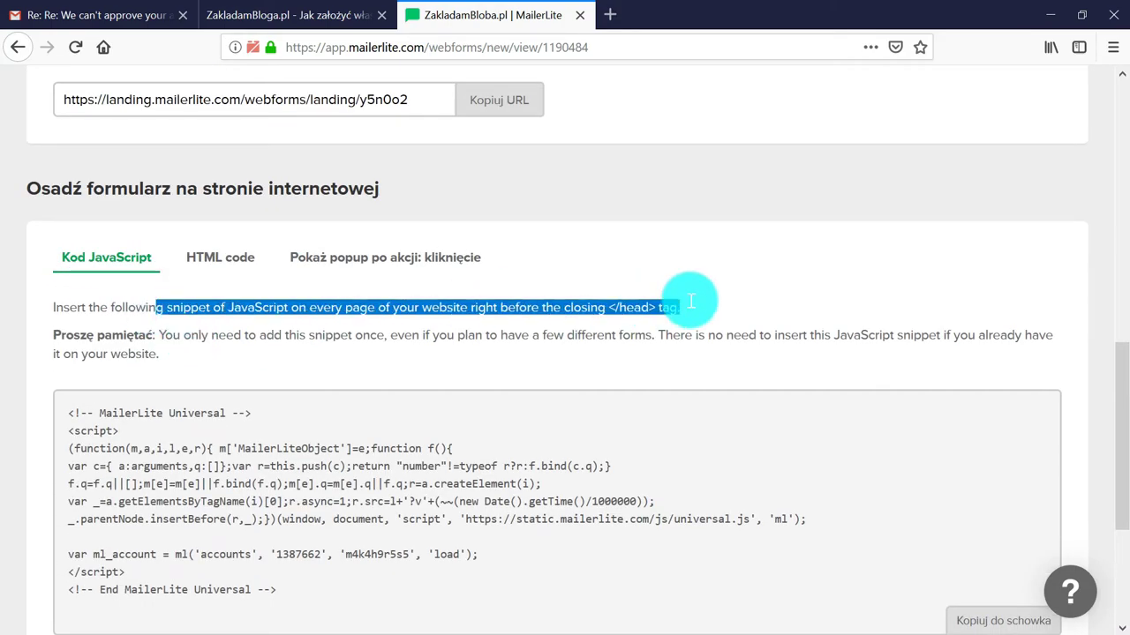
scroll(638, 353, "down", 2)
left_click_drag(160, 152, 676, 151)
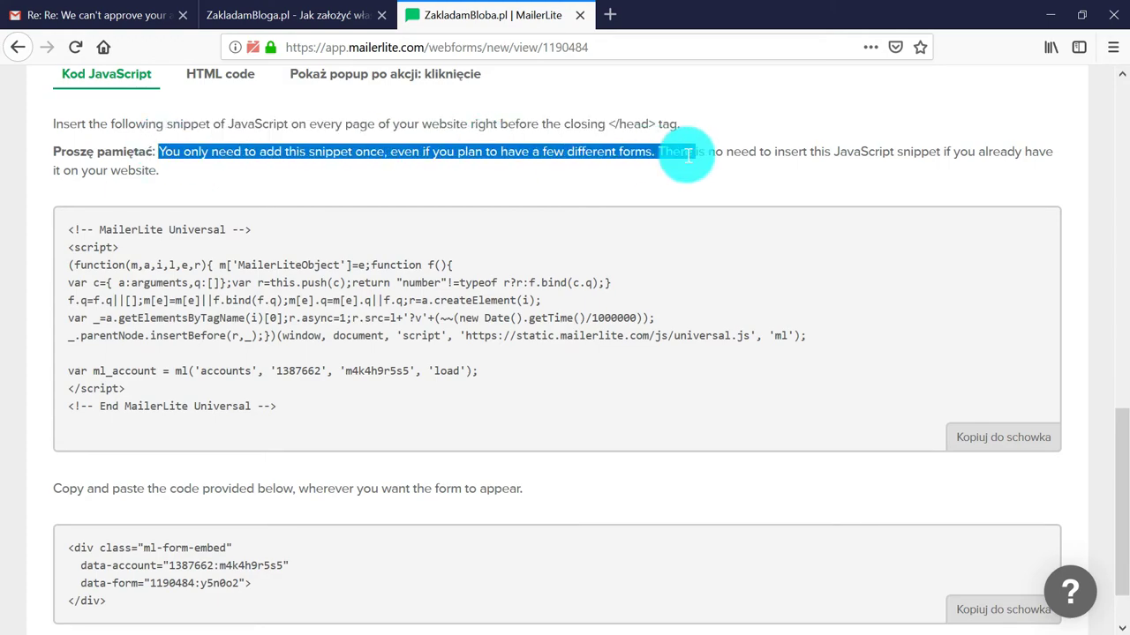
left_click(245, 190)
left_click_drag(56, 222, 77, 232)
left_click(320, 421)
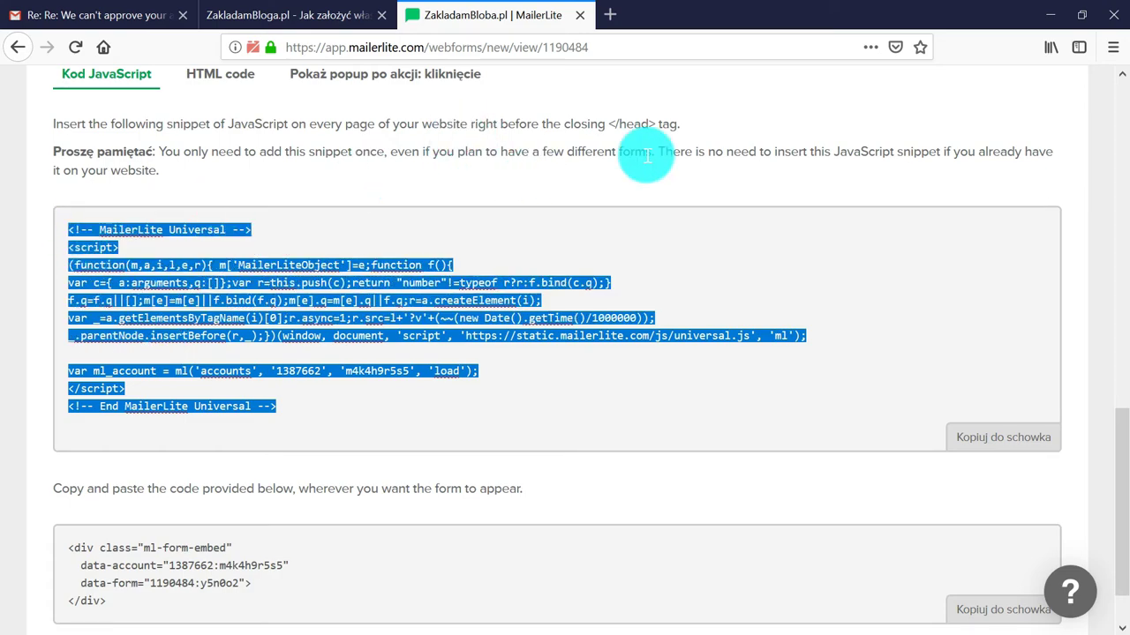
mouse_move(605, 124)
left_mouse_down()
mouse_move(681, 123)
mouse_move(609, 124)
left_mouse_up()
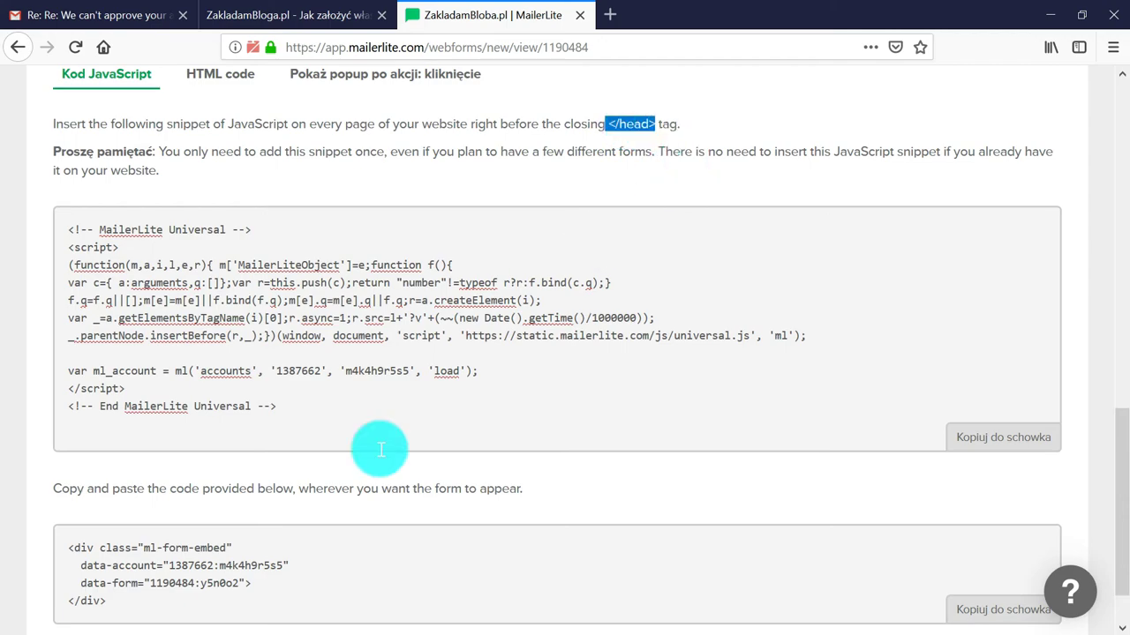
Step: Highlight the ml-form-embed div code that places the form on the page
scroll(378, 449, "down", 2)
left_click_drag(186, 540, 72, 477)
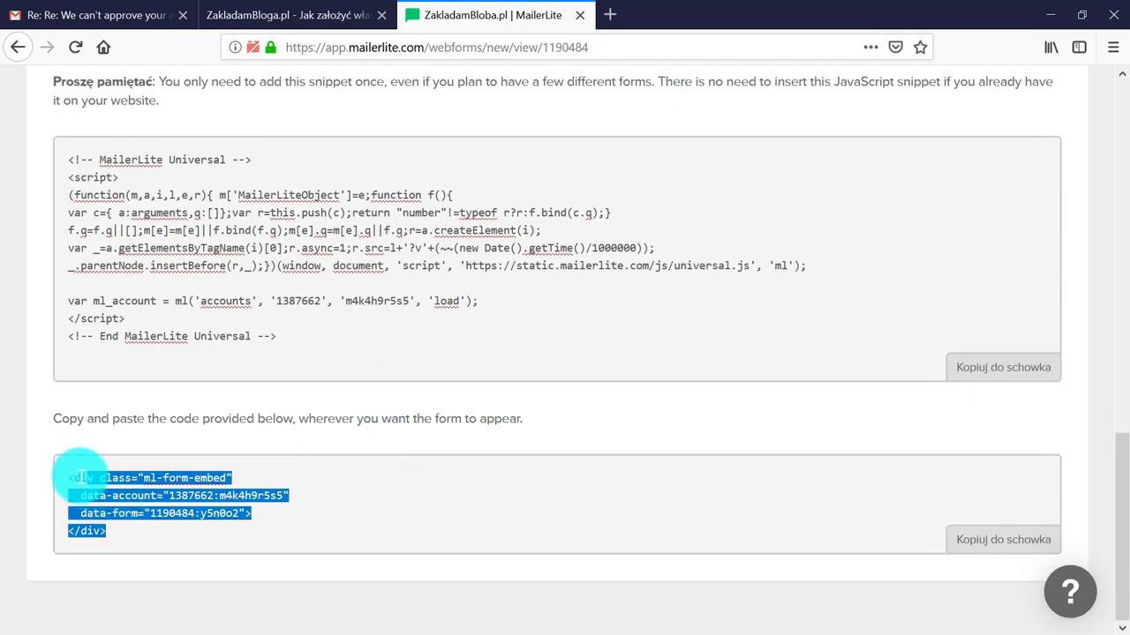
left_click(236, 484)
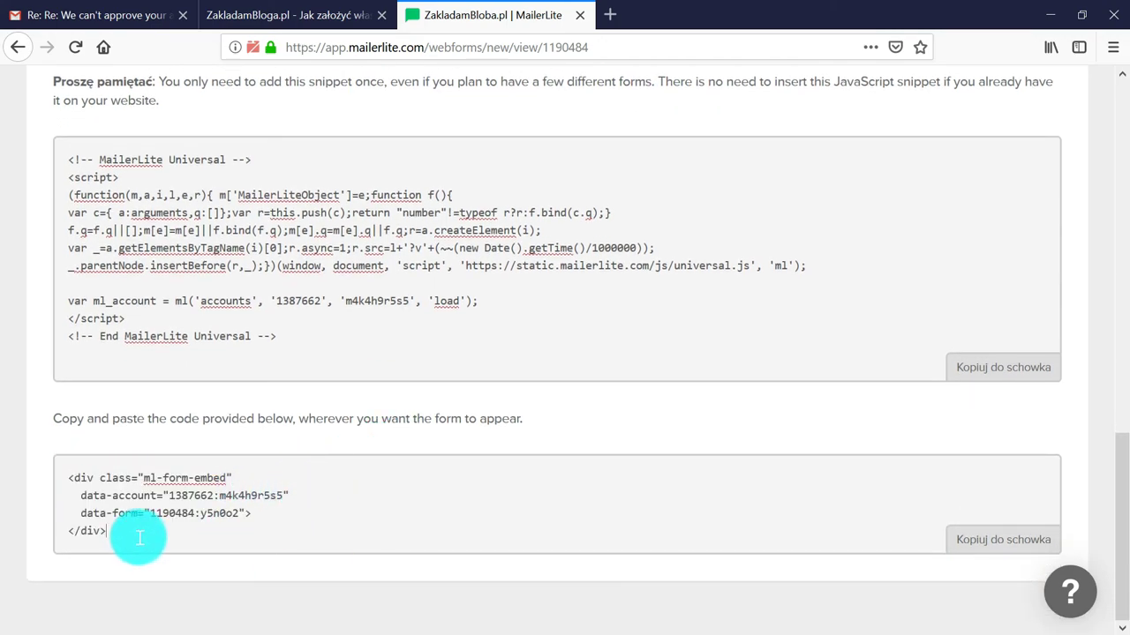
left_click_drag(139, 535, 76, 467)
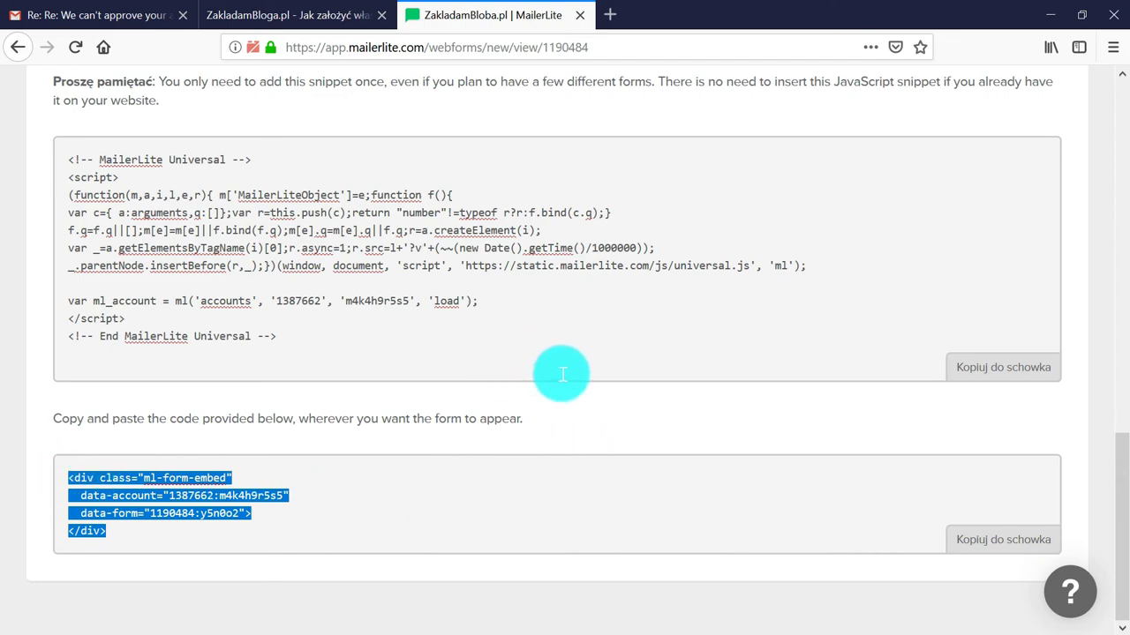
scroll(562, 374, "up", 2)
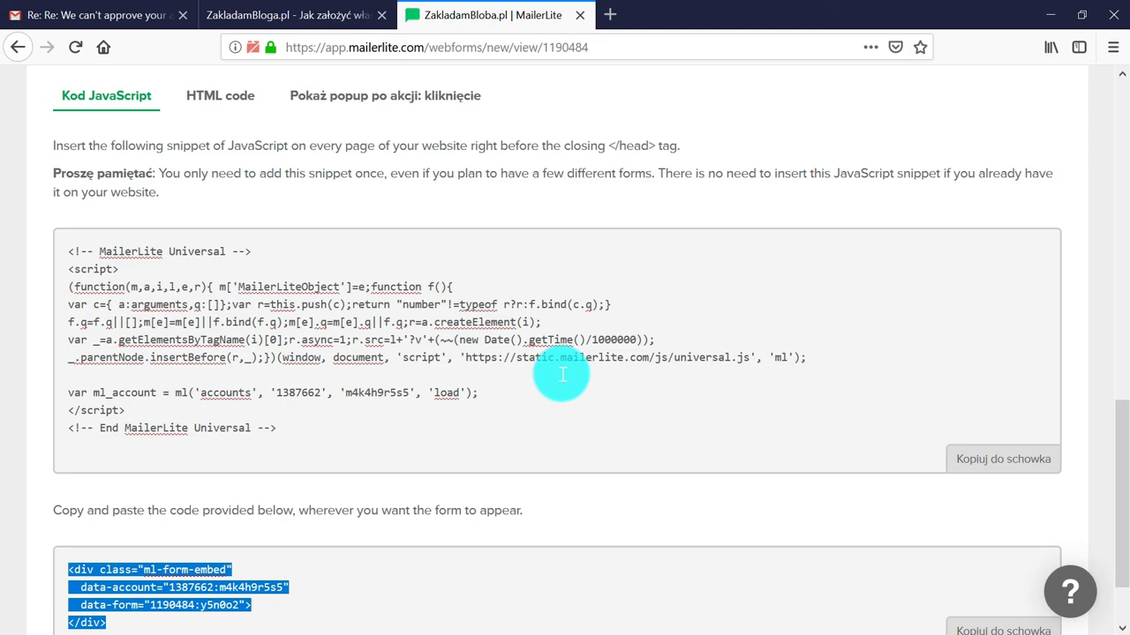